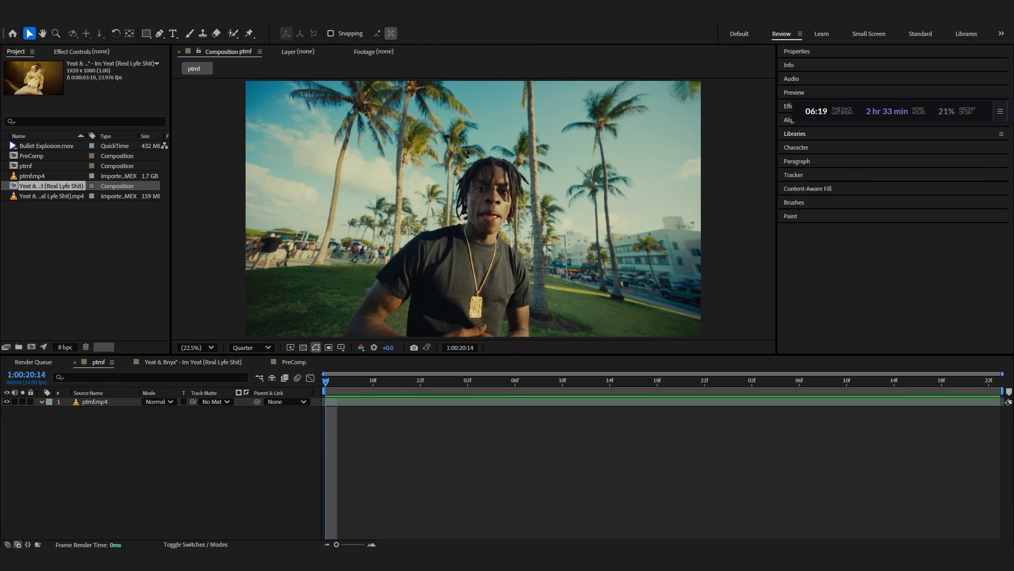
- Switch to File Explorer and look through the 2D Edition and 3D Edition folders of the overlay bundle
{"action": "left_click_drag", "start_coordinate": [1013, 174], "coordinate": [341, 132]}
{"action": "left_click_drag", "start_coordinate": [475, 341], "coordinate": [389, 237]}
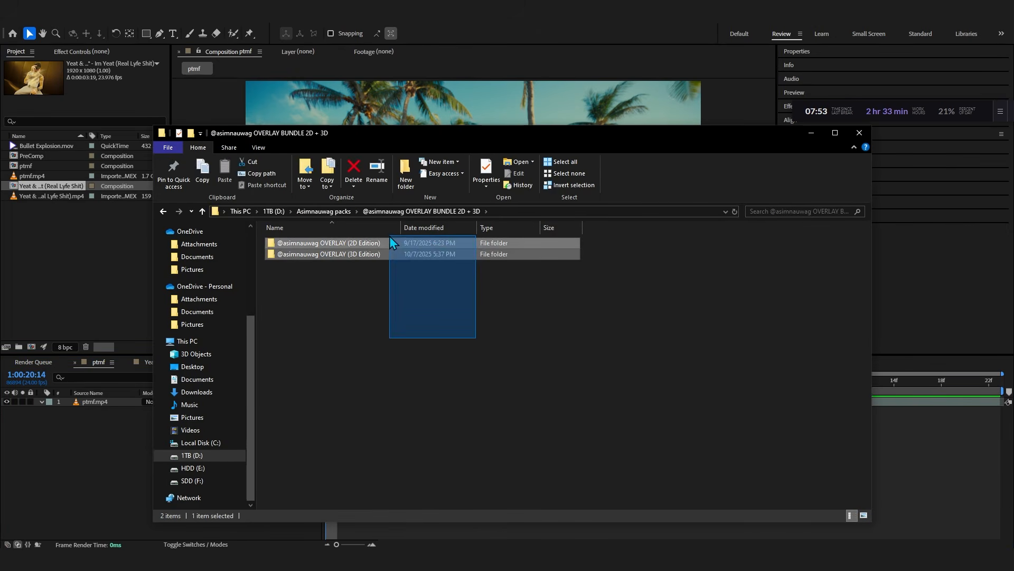
{"action": "left_click", "coordinate": [349, 283]}
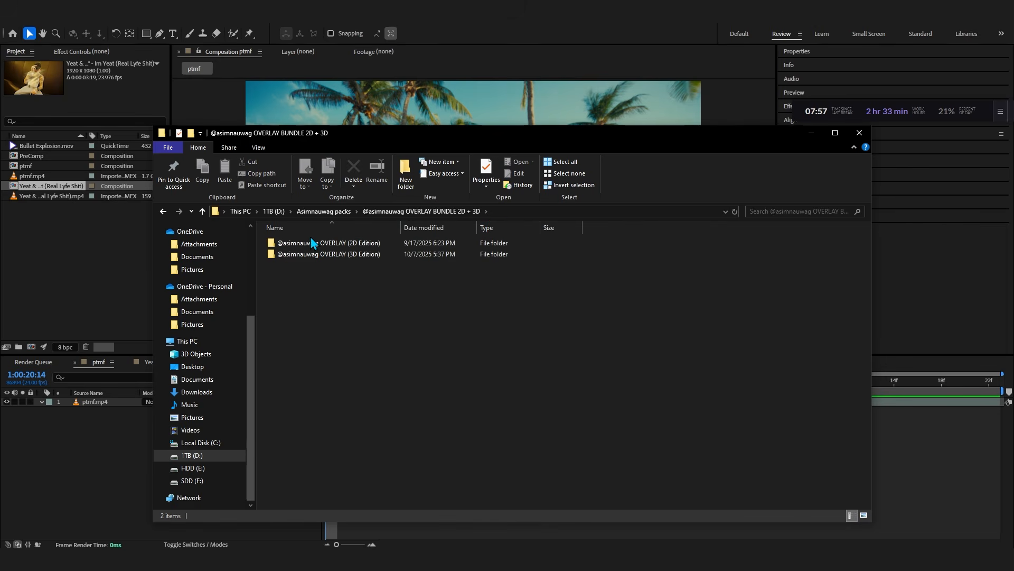
{"action": "double_click", "coordinate": [367, 242]}
{"action": "key", "text": "alt+Left"}
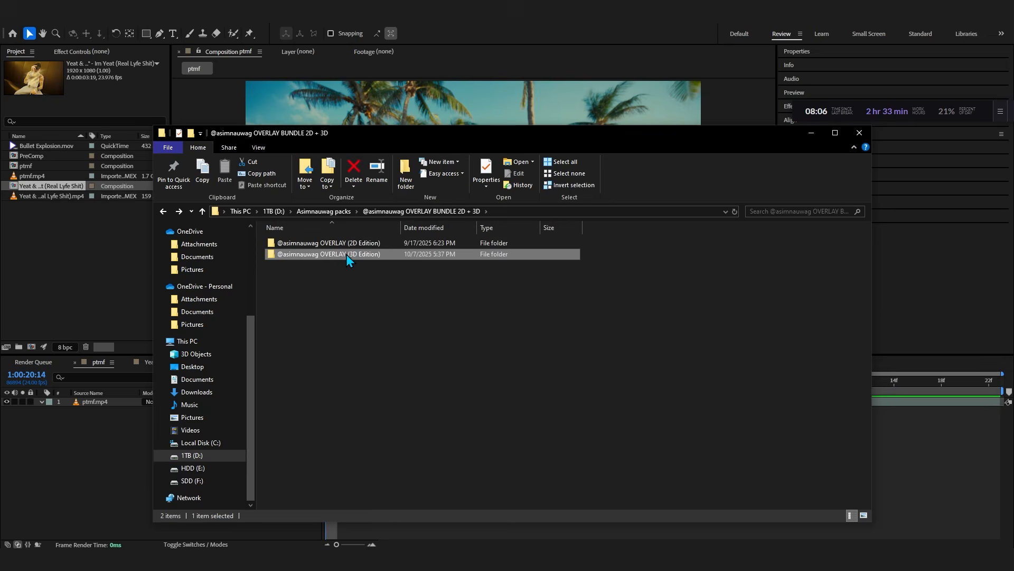
{"action": "double_click", "coordinate": [347, 254]}
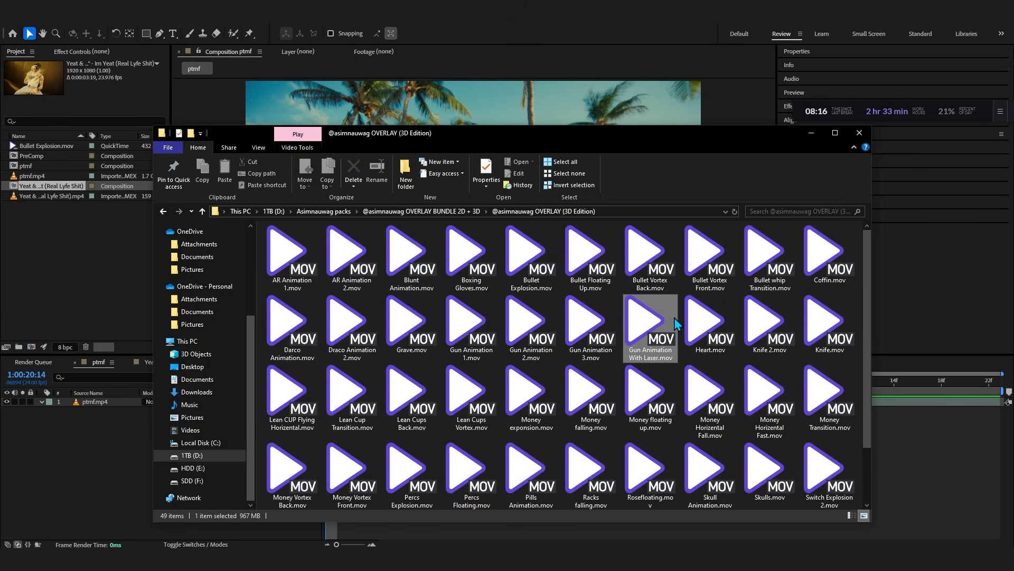
{"action": "key", "text": "alt+Left"}
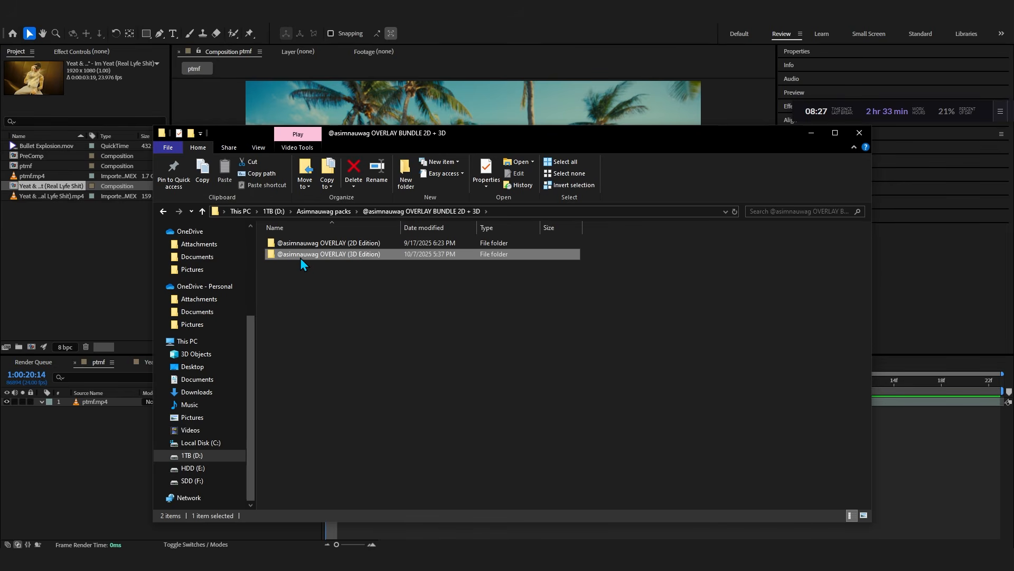
- Import AR Animation 1.mov and AR Animation 2.mov from the 3D Edition overlay folder into the After Effects project
{"action": "double_click", "coordinate": [300, 258]}
{"action": "left_click", "coordinate": [468, 307]}
{"action": "scroll", "coordinate": [637, 328], "scroll_direction": "up", "scroll_amount": 2}
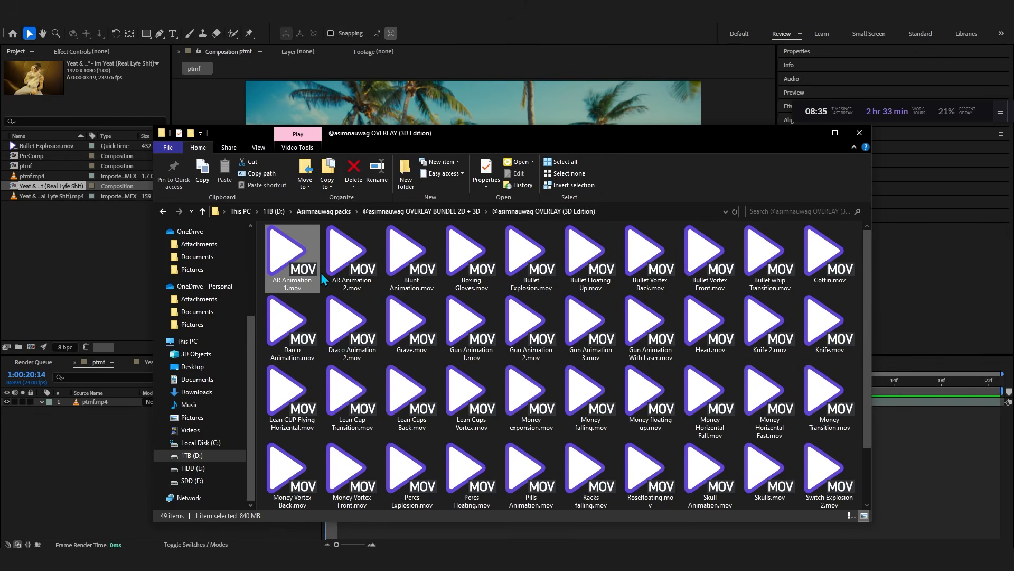
{"action": "left_click", "coordinate": [346, 261], "text": "shift"}
{"action": "left_click_drag", "start_coordinate": [346, 262], "coordinate": [80, 245]}
{"action": "left_click", "coordinate": [54, 208]}
- Open AR Animation 1.mov as footage and scrub through the rifle animation
{"action": "double_click", "coordinate": [50, 148]}
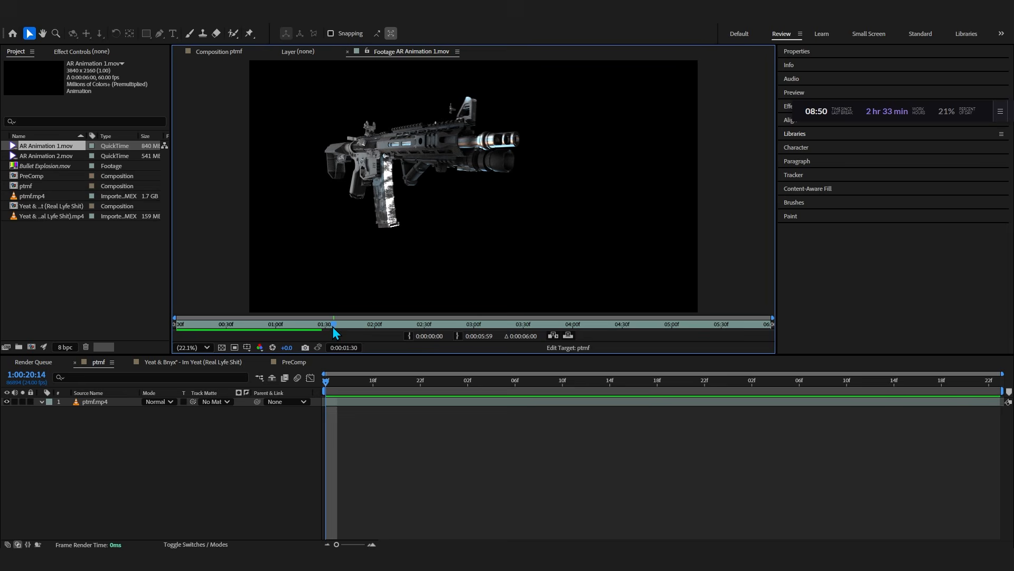
{"action": "left_click_drag", "start_coordinate": [425, 336], "coordinate": [319, 353]}
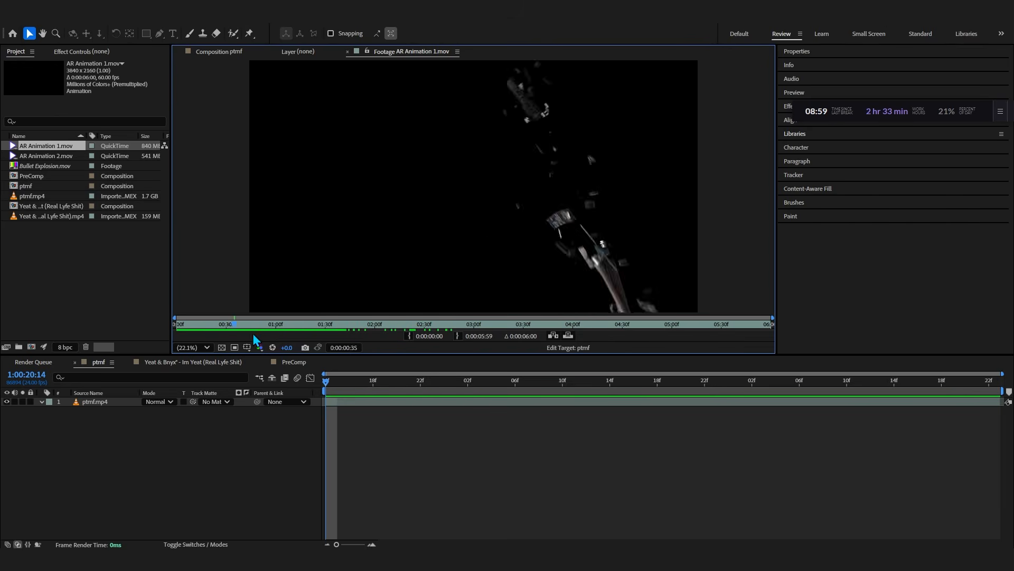
{"action": "left_click_drag", "start_coordinate": [254, 339], "coordinate": [288, 327]}
- Place AR Animation 1.mov above ptmf.mp4 in the ptmf composition and preview the overlay
{"action": "left_click_drag", "start_coordinate": [55, 149], "coordinate": [106, 407]}
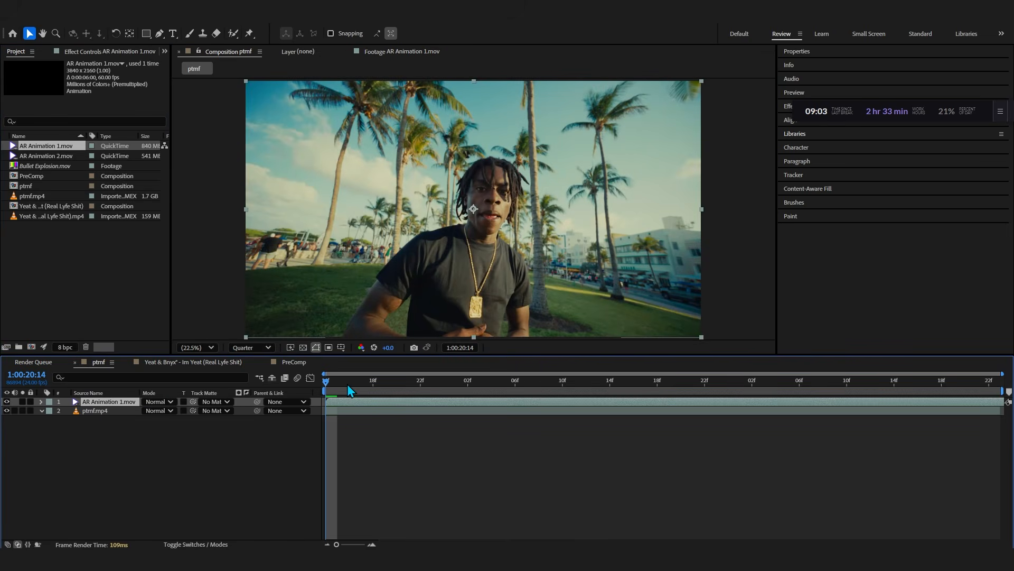
{"action": "left_click_drag", "start_coordinate": [348, 386], "coordinate": [924, 400]}
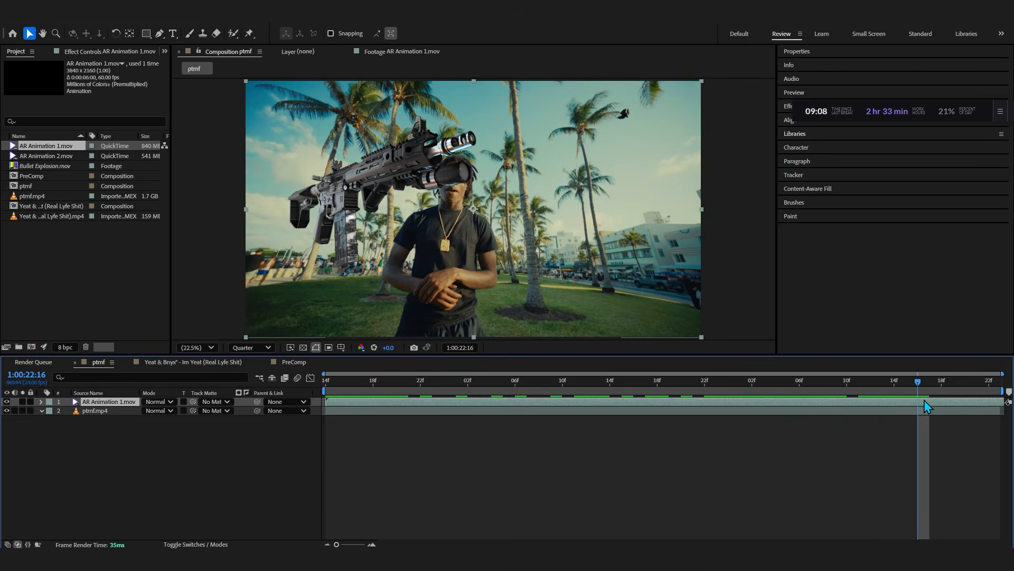
{"action": "key", "text": "space"}
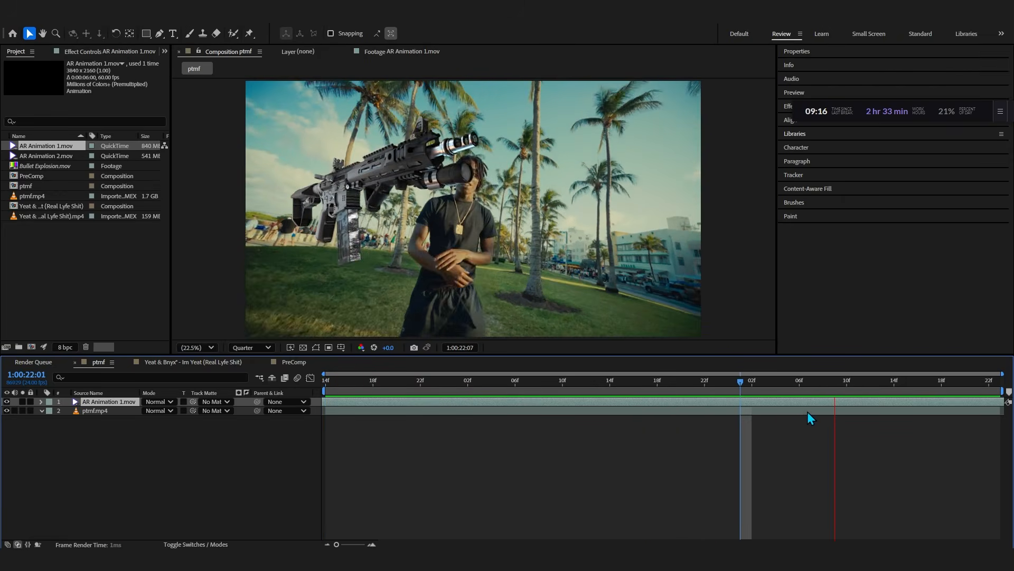
- Add an adjustment layer directly above ptmf.mp4, beneath the AR Animation 1.mov layer
{"action": "left_click", "coordinate": [849, 411]}
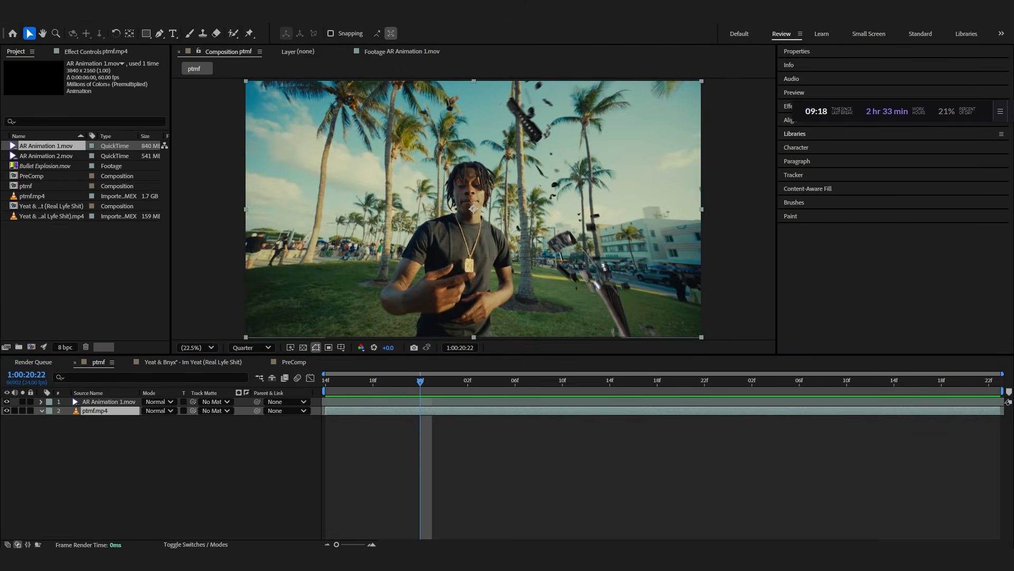
{"action": "key", "text": "ctrl+alt+y"}
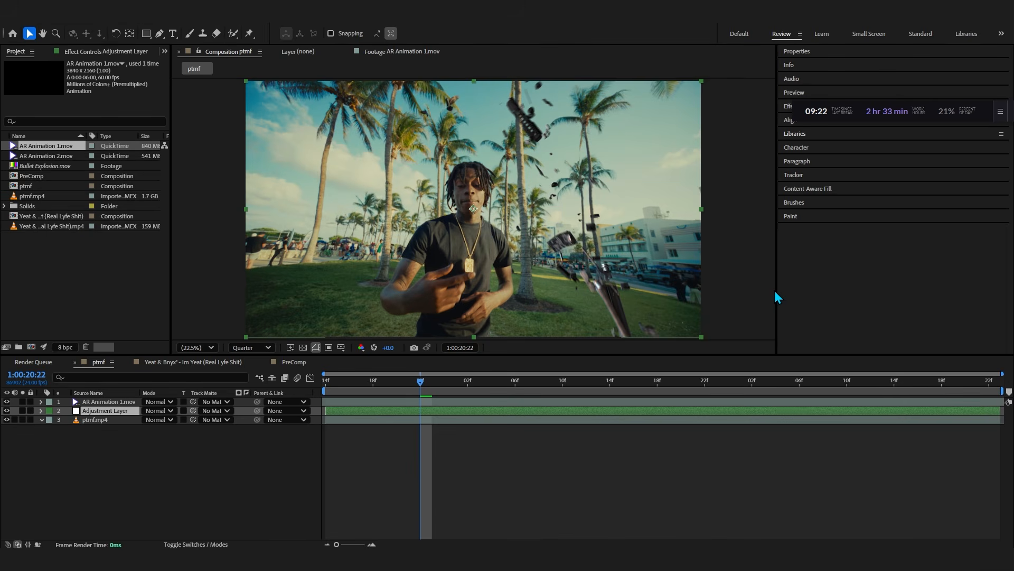
{"action": "left_click_drag", "start_coordinate": [463, 380], "coordinate": [581, 354]}
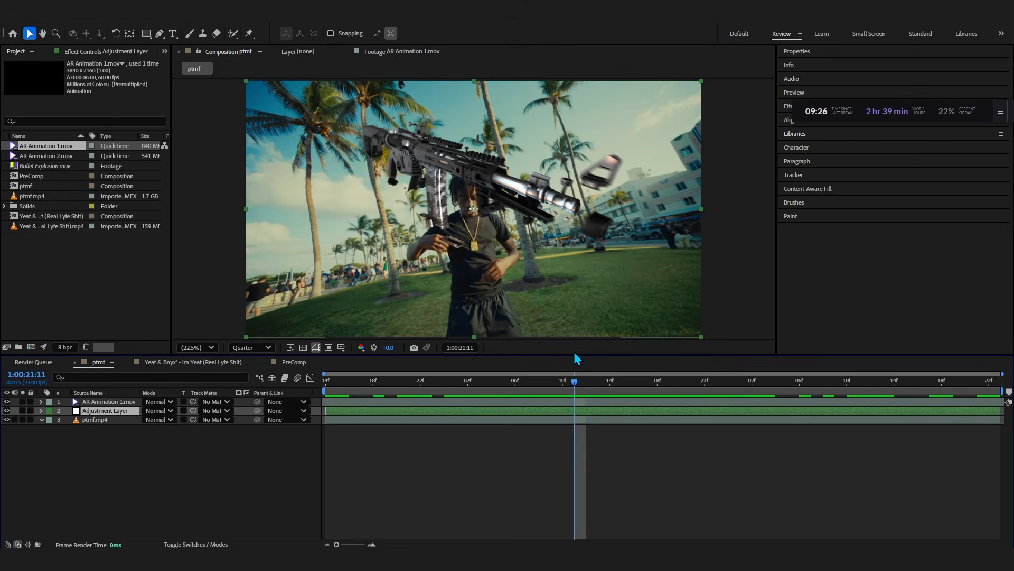
- Apply Camera Lens Blur to the adjustment layer, animate its Blur Radius up to 23, and preview the result
{"action": "key", "text": "ctrl+space"}
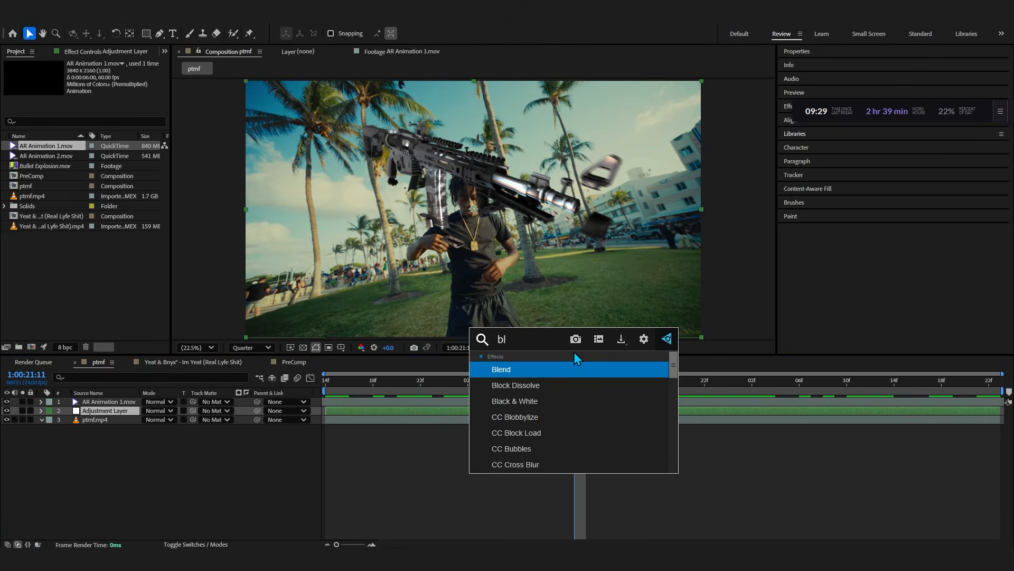
{"action": "type", "text": "blur c"}
{"action": "key", "text": "BackSpace"}
{"action": "key", "text": "BackSpace"}
{"action": "key", "text": "BackSpace"}
{"action": "key", "text": "BackSpace"}
{"action": "key", "text": "BackSpace"}
{"action": "key", "text": "BackSpace"}
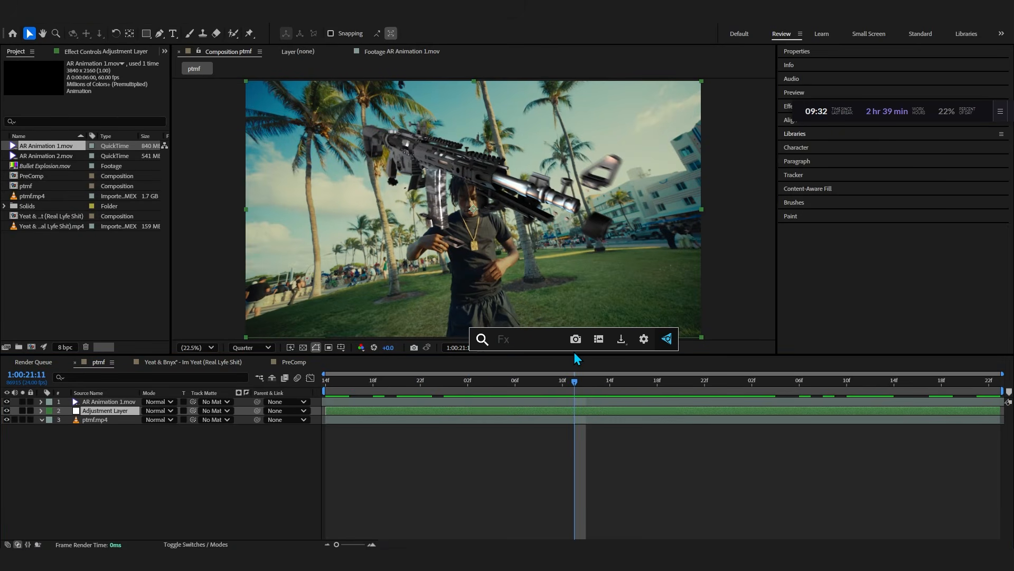
{"action": "type", "text": "camera"}
{"action": "left_click", "coordinate": [602, 385]}
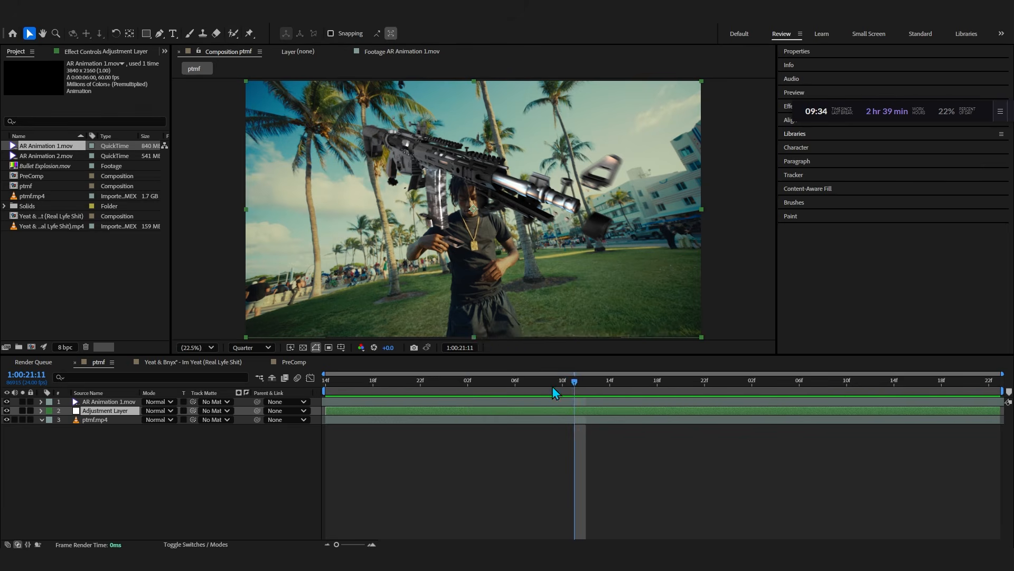
{"action": "key", "text": "space"}
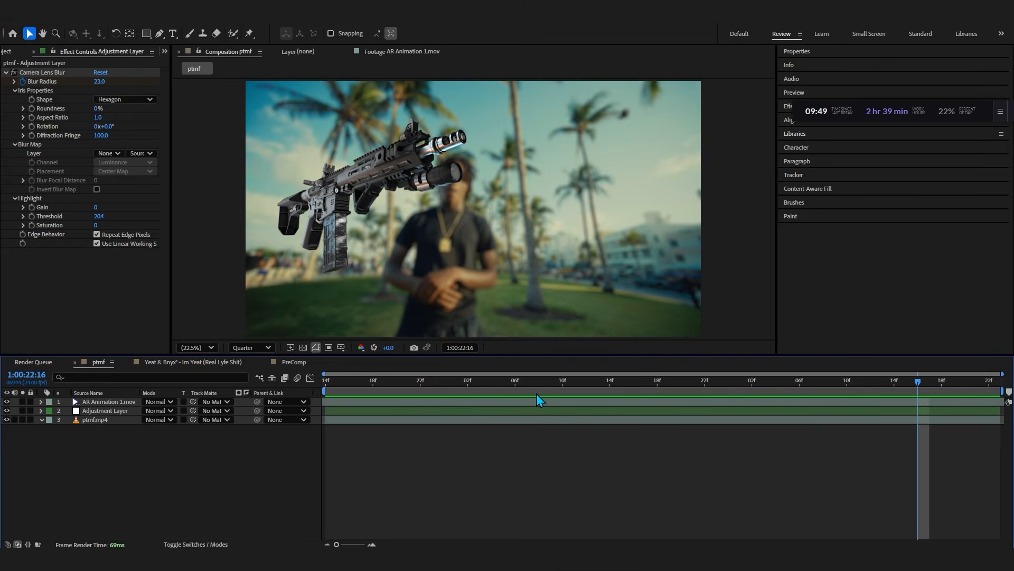
- Apply Lumetri Color to the AR Animation 1.mov layer with Tint -20 and Contrast 22, and preview the grade
{"action": "left_click", "coordinate": [537, 400]}
{"action": "key", "text": "ctrl+space"}
{"action": "type", "text": "lumetri"}
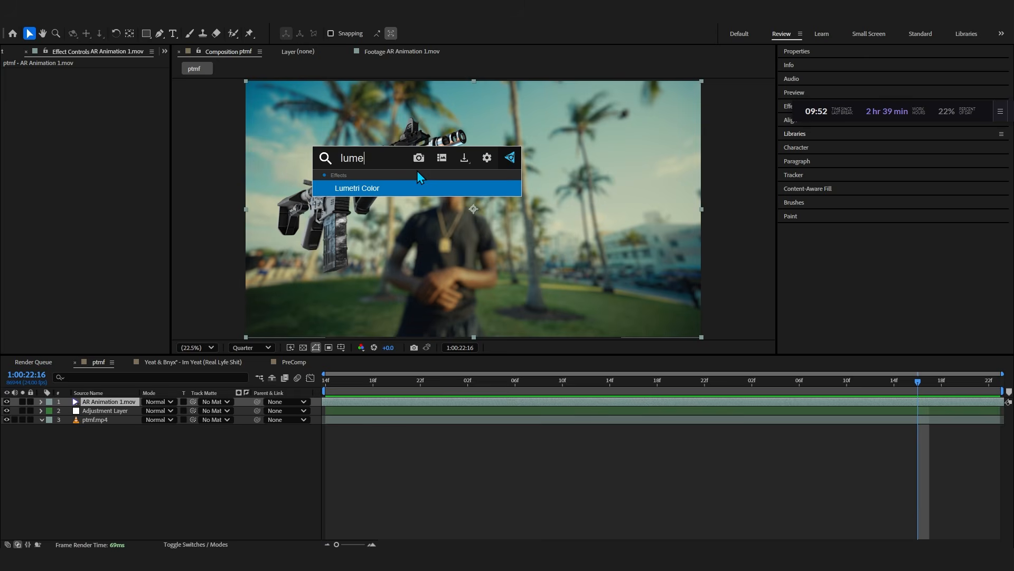
{"action": "key", "text": "Return"}
{"action": "left_click", "coordinate": [15, 82]}
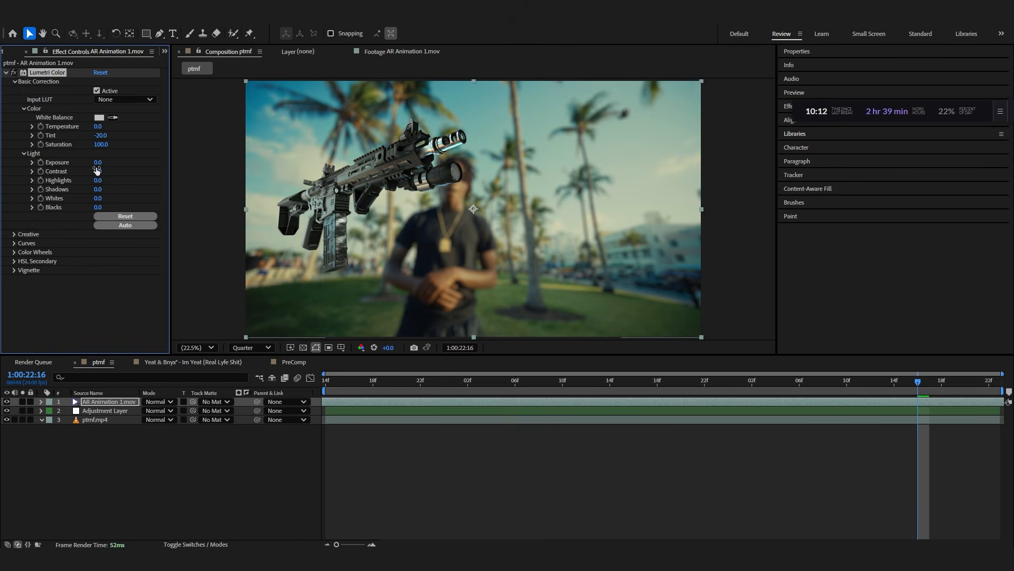
{"action": "key", "text": "space"}
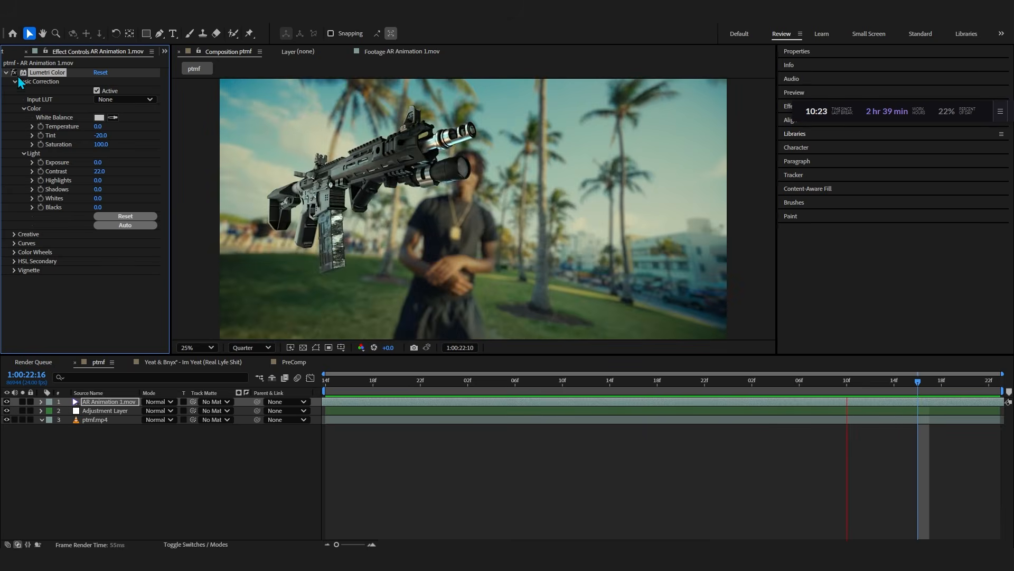
- Delete the AR Animation 1.mov layer and the adjustment layer from the ptmf composition
{"action": "left_click", "coordinate": [11, 55]}
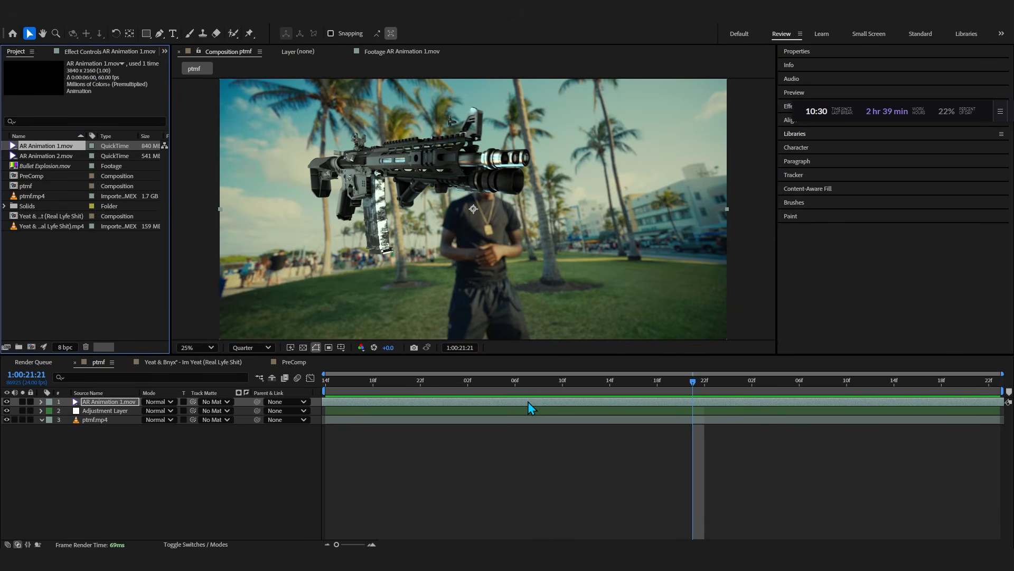
{"action": "right_click", "coordinate": [528, 401]}
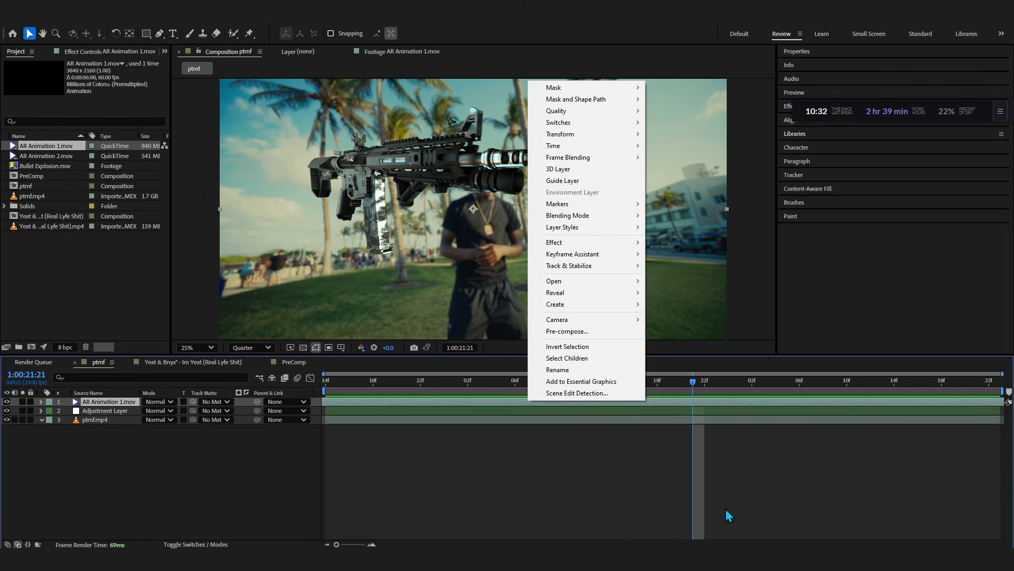
{"action": "left_click", "coordinate": [735, 422]}
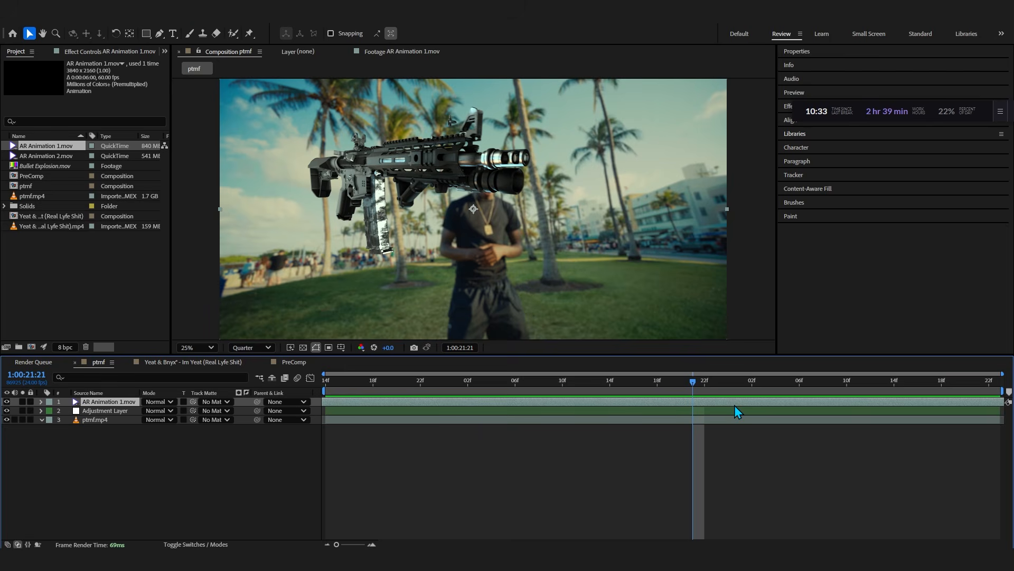
{"action": "left_click", "coordinate": [89, 410], "text": "shift"}
{"action": "key", "text": "Delete"}
- Place AR Animation 2.mov above ptmf.mp4 in the ptmf composition and preview it from the start
{"action": "left_click_drag", "start_coordinate": [46, 155], "coordinate": [99, 401]}
{"action": "left_click", "coordinate": [330, 389]}
{"action": "key", "text": "space"}
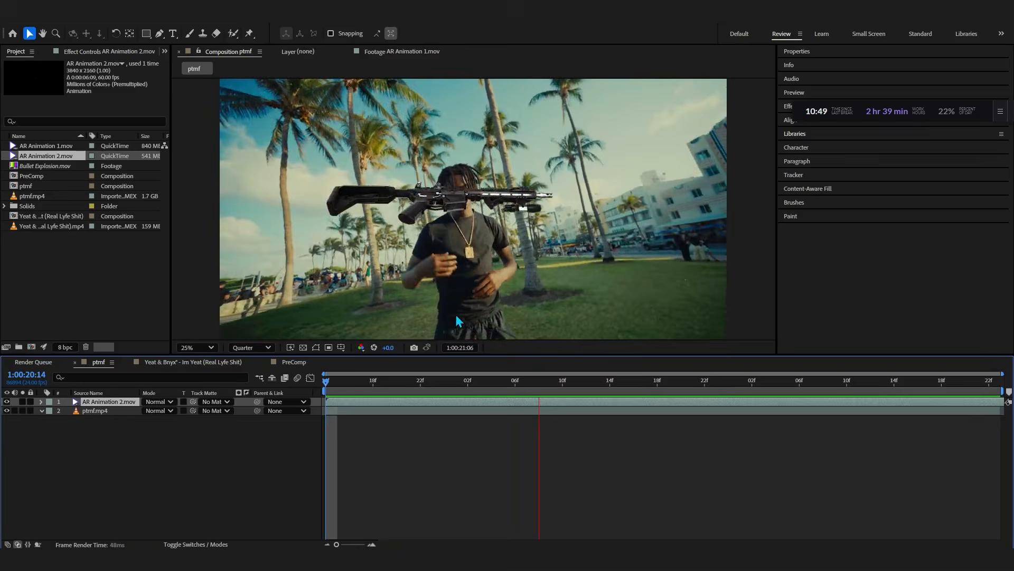
{"action": "key", "text": "space"}
{"action": "left_click", "coordinate": [623, 381]}
{"action": "left_click_drag", "start_coordinate": [623, 382], "coordinate": [693, 401]}
{"action": "key", "text": "space"}
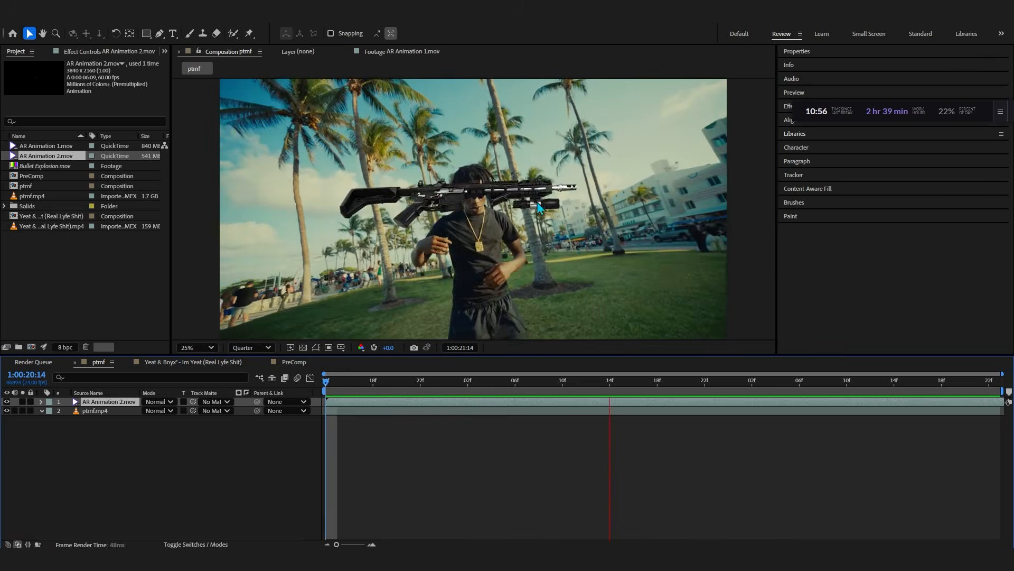
- Apply the Camera Lens Blur effect directly to the ptmf.mp4 layer
{"action": "left_click", "coordinate": [563, 410]}
{"action": "key", "text": "ctrl+space"}
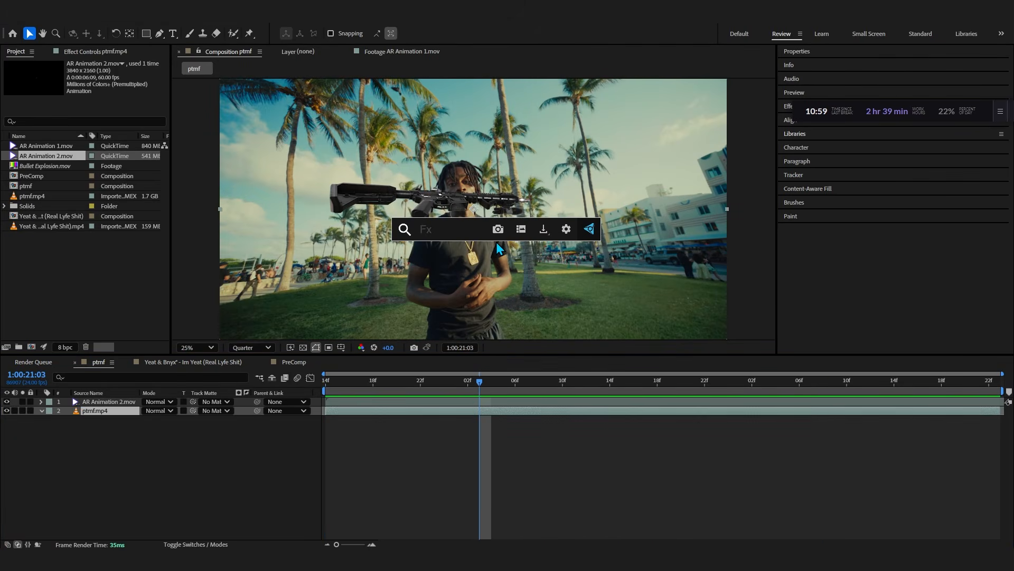
{"action": "type", "text": "camera"}
{"action": "key", "text": "Down"}
{"action": "key", "text": "Return"}
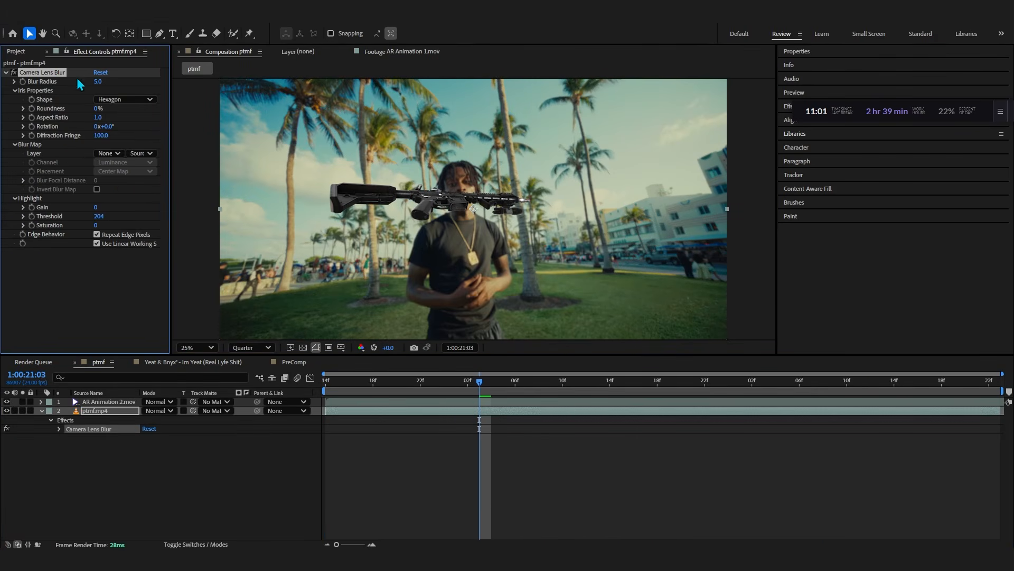
- Keyframe the ptmf.mp4 layer's Blur Radius from 0 at 1:00:21:03 to 18 at 1:00:22:05 and preview it
{"action": "left_click_drag", "start_coordinate": [487, 387], "coordinate": [787, 388]}
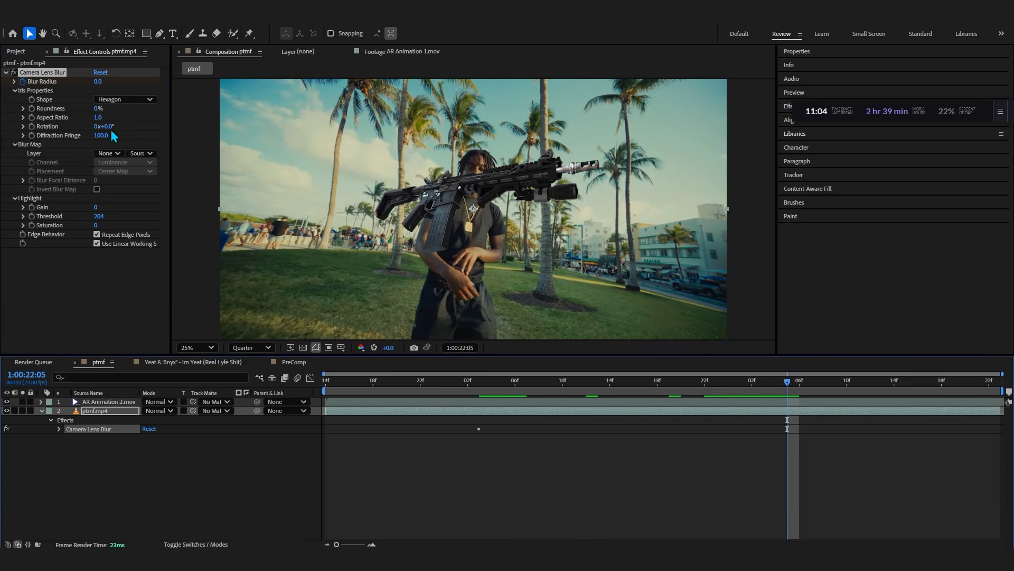
{"action": "left_click_drag", "start_coordinate": [98, 83], "coordinate": [108, 83]}
{"action": "key", "text": "space"}
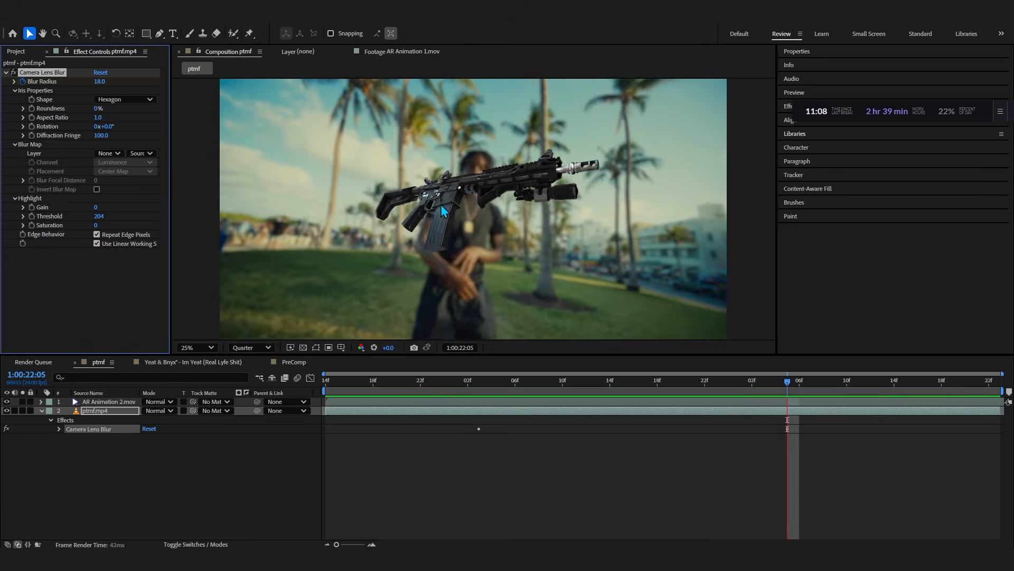
{"action": "scroll", "coordinate": [460, 213], "scroll_direction": "up", "scroll_amount": 4}
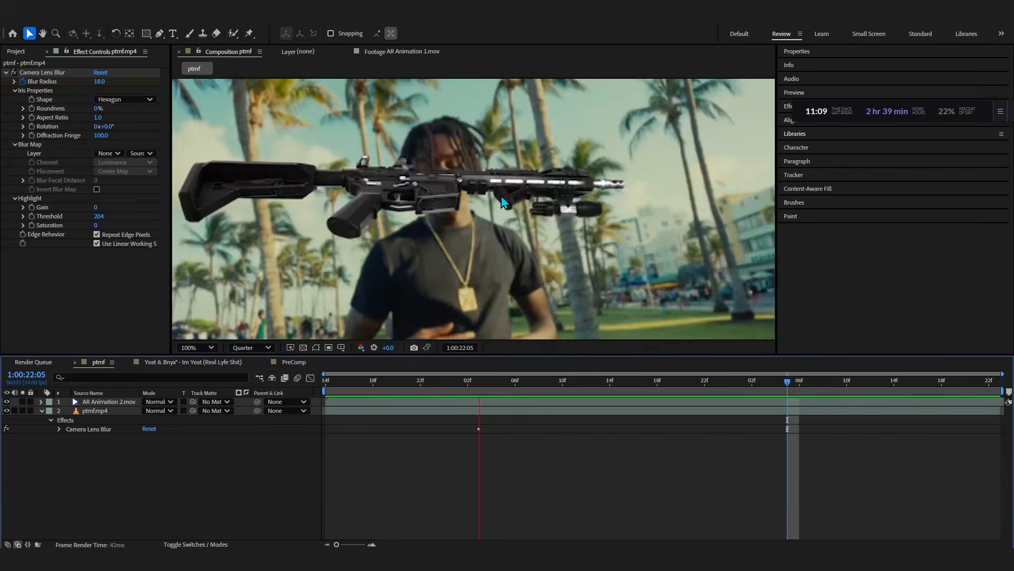
{"action": "scroll", "coordinate": [465, 210], "scroll_direction": "down", "scroll_amount": 4}
- Pre-compose the AR Animation 2.mov layer, moving all attributes into the new composition
{"action": "left_click", "coordinate": [604, 404]}
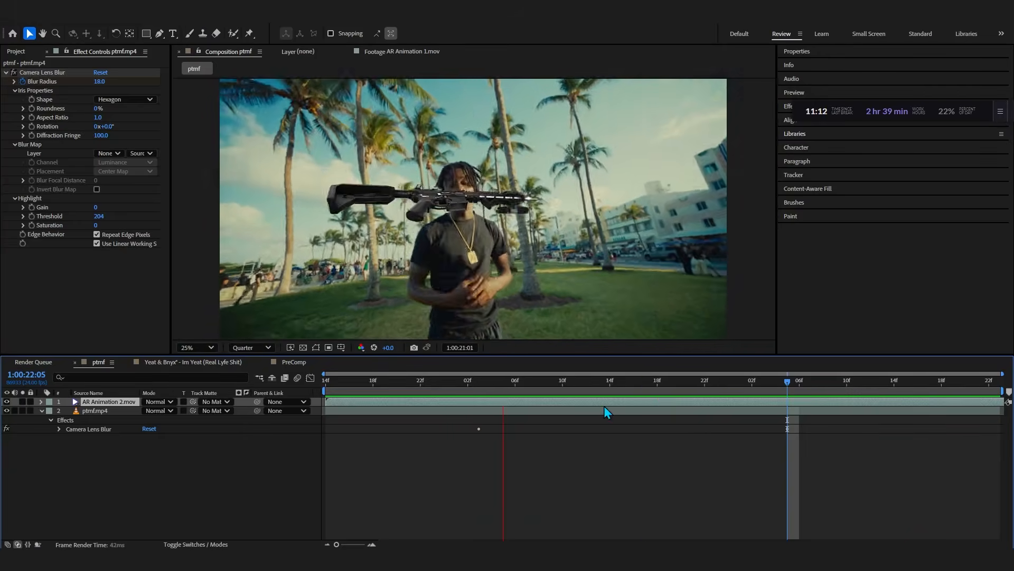
{"action": "right_click", "coordinate": [792, 408]}
{"action": "left_click", "coordinate": [816, 336]}
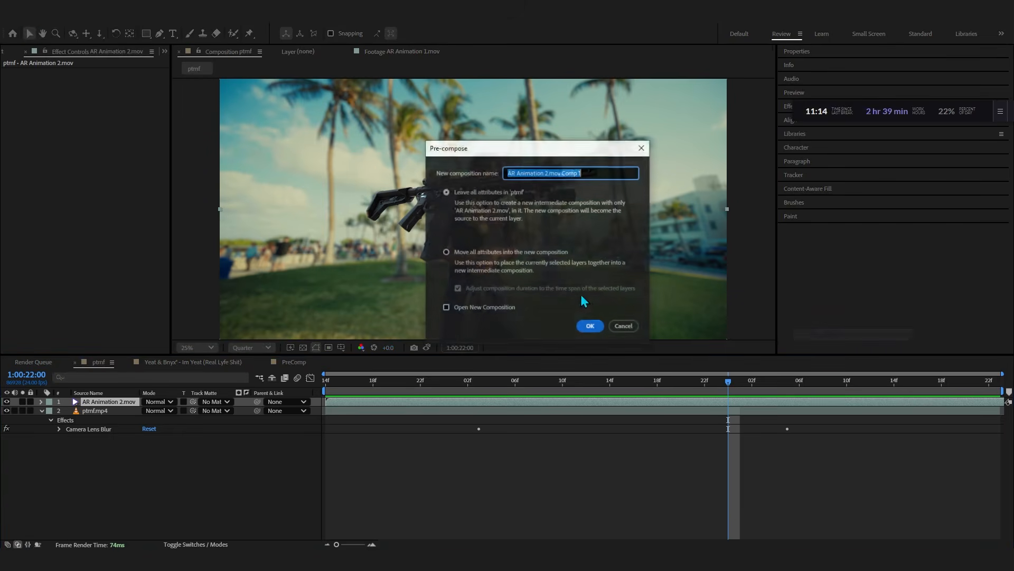
{"action": "left_click", "coordinate": [478, 254]}
{"action": "left_click", "coordinate": [590, 326]}
- Apply Optical Glow to the pre-composed rifle layer with Amount 51, Size 246 and Highlights Only 36%
{"action": "key", "text": "ctrl+space"}
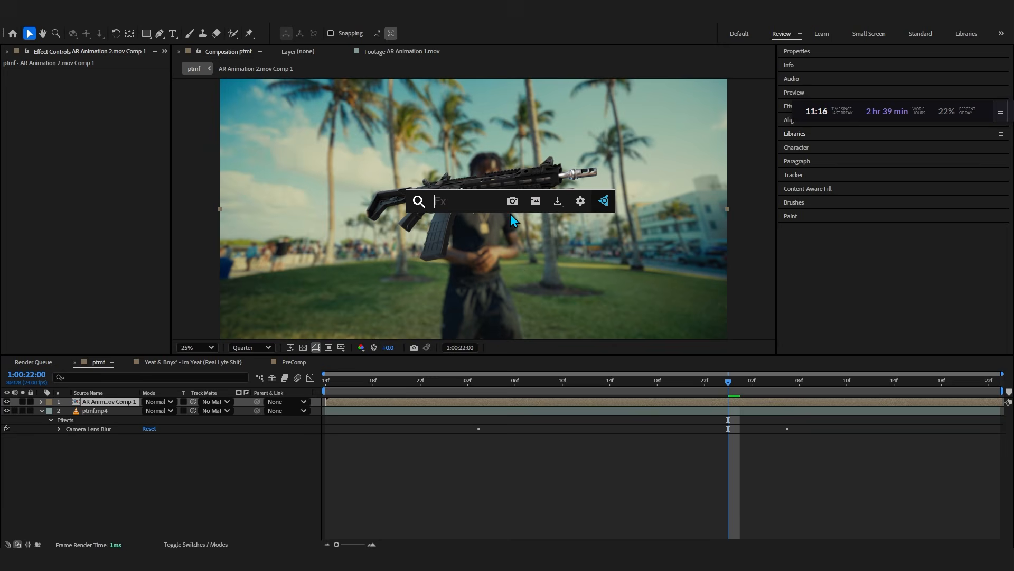
{"action": "type", "text": "op"}
{"action": "left_click", "coordinate": [488, 246]}
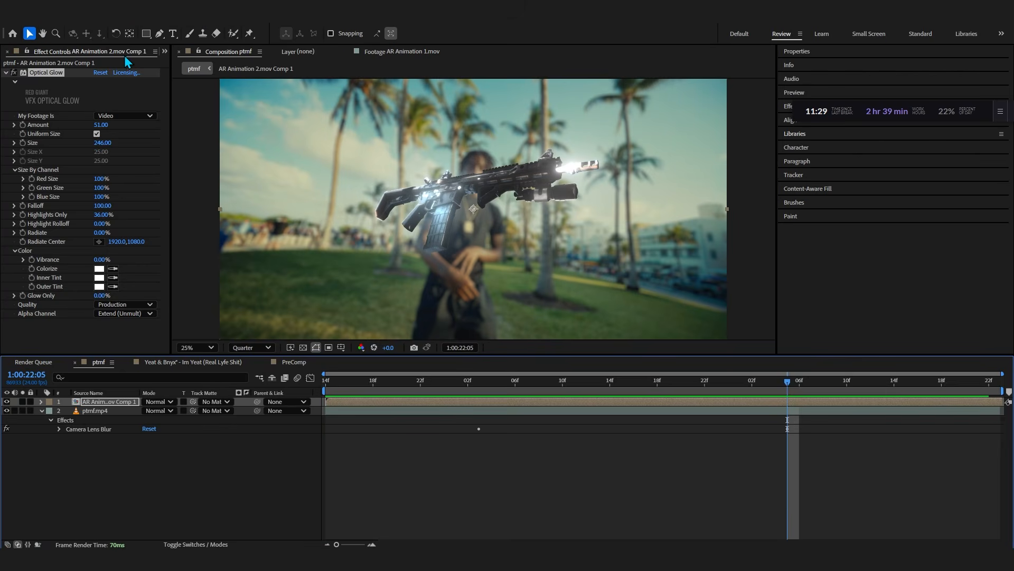
- Delete the pre-composed rifle layer from the ptmf composition and remove the Camera Lens Blur effect from ptmf.mp4
{"action": "left_click", "coordinate": [164, 51]}
{"action": "left_click", "coordinate": [177, 66]}
{"action": "left_click", "coordinate": [103, 402]}
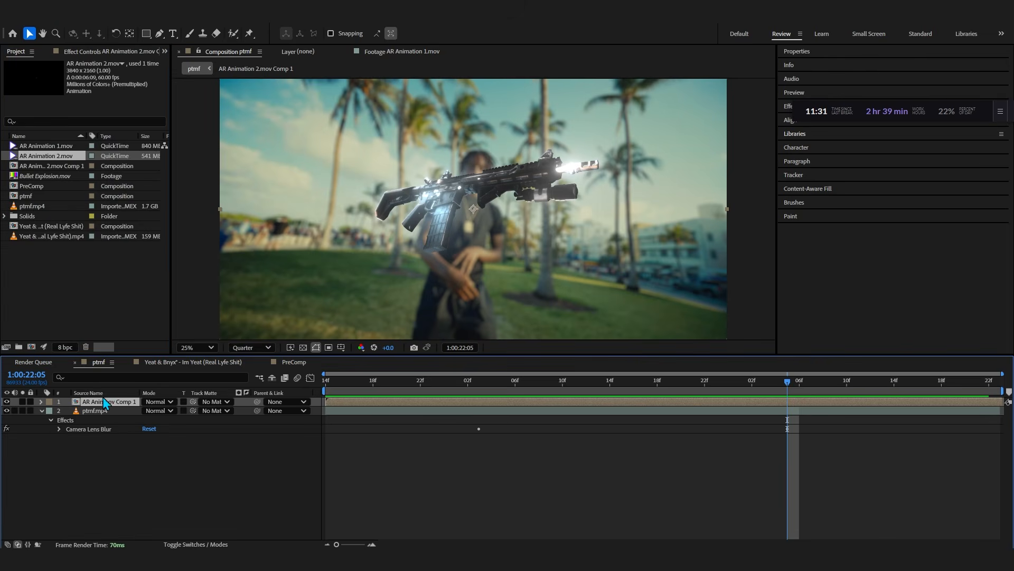
{"action": "key", "text": "Delete"}
{"action": "key", "text": "Delete"}
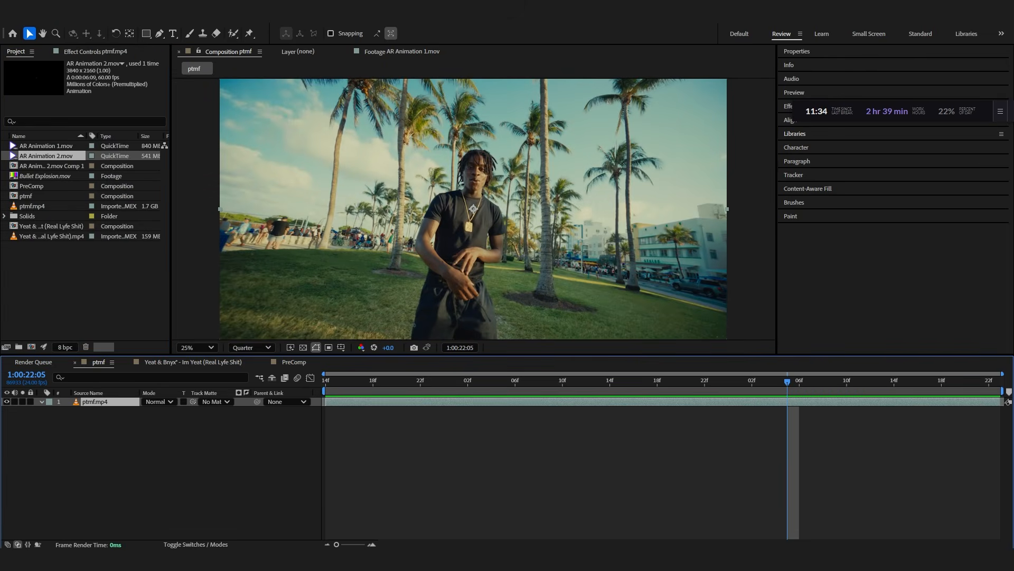
- Import Gun Animation 1, 2, 3 and Gun Animation With Laser from the 3D Edition overlay folder into the project
{"action": "key", "text": "alt+Tab"}
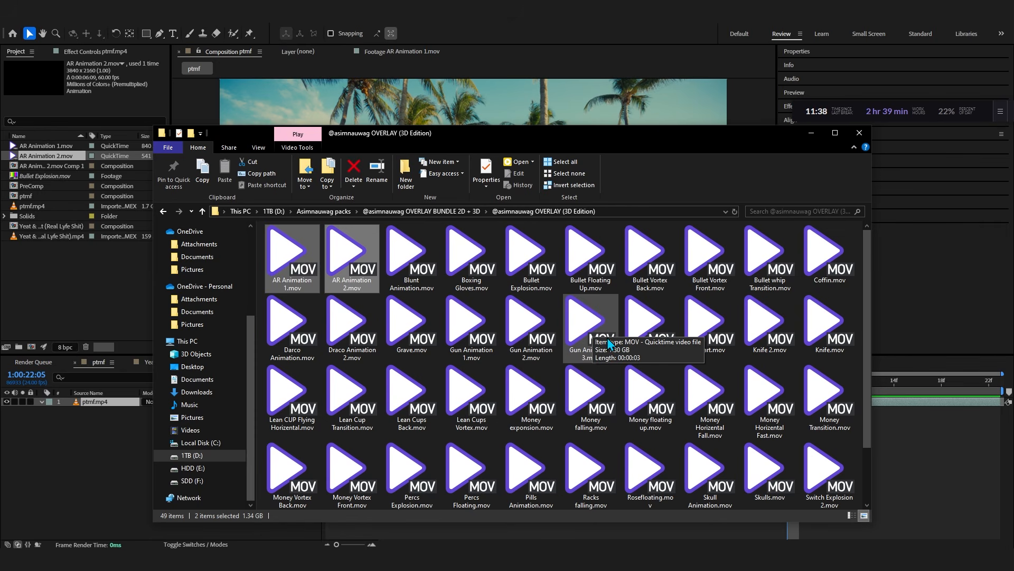
{"action": "left_click", "coordinate": [36, 264]}
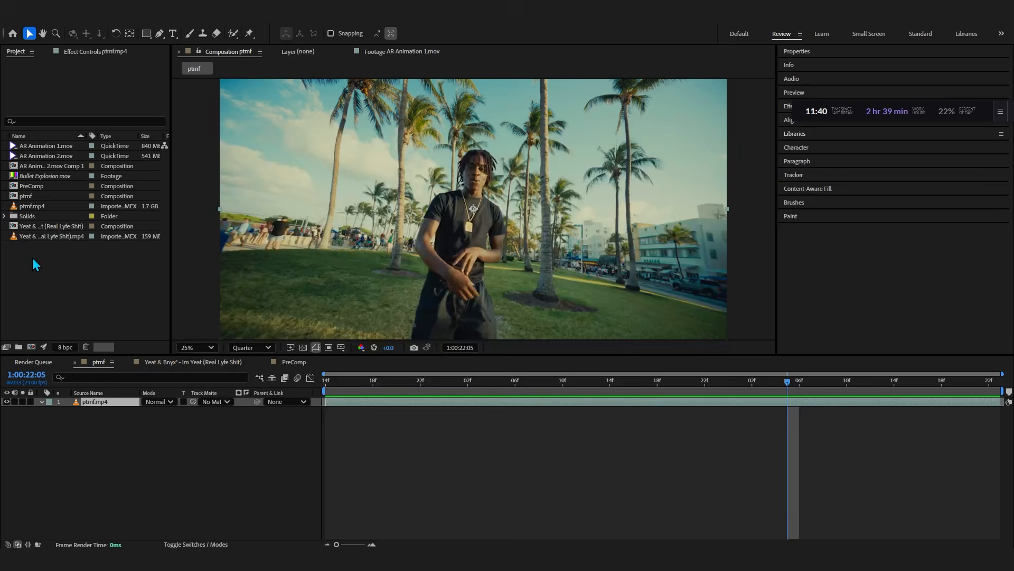
{"action": "left_click", "coordinate": [53, 216]}
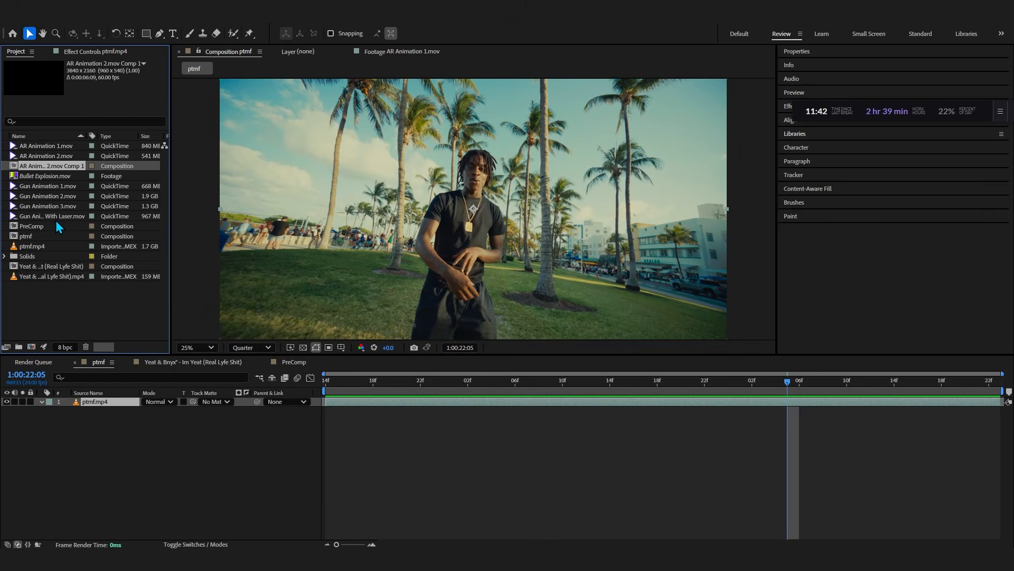
- Place Gun Animation With Laser.mov above ptmf.mp4 in the timeline and preview the composite
{"action": "left_click_drag", "start_coordinate": [53, 216], "coordinate": [93, 401]}
{"action": "left_click_drag", "start_coordinate": [326, 382], "coordinate": [618, 381]}
{"action": "key", "text": "space"}
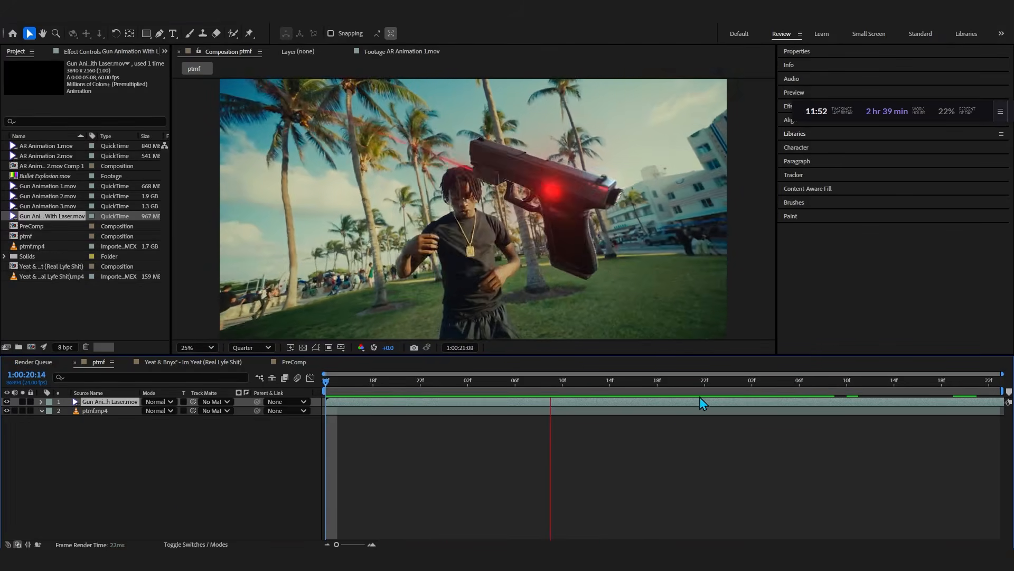
{"action": "key", "text": "space"}
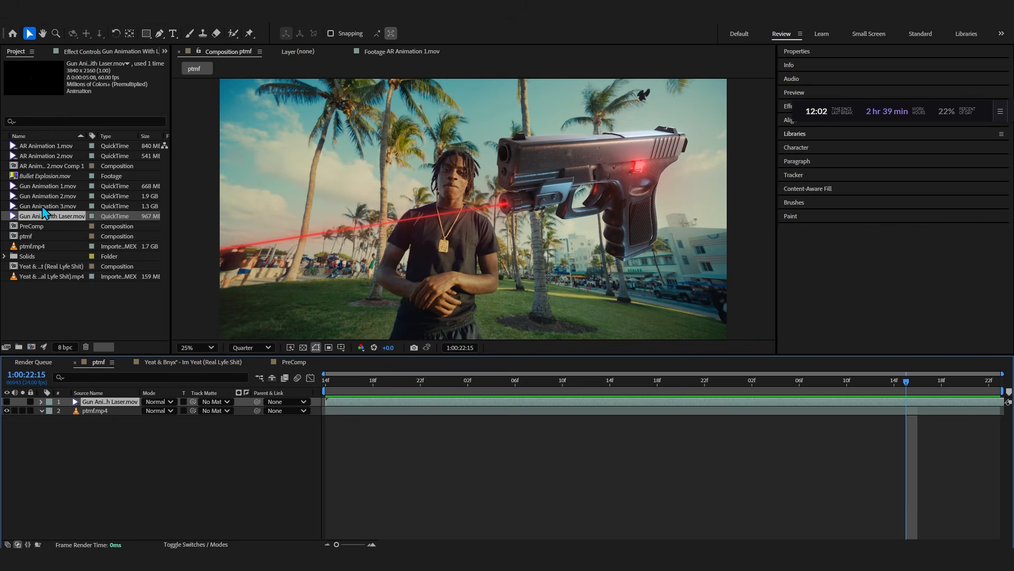
- Hide the laser gun layer, add Gun Animation 3.mov at the top of the layer stack and preview it
{"action": "left_click_drag", "start_coordinate": [42, 207], "coordinate": [74, 363]}
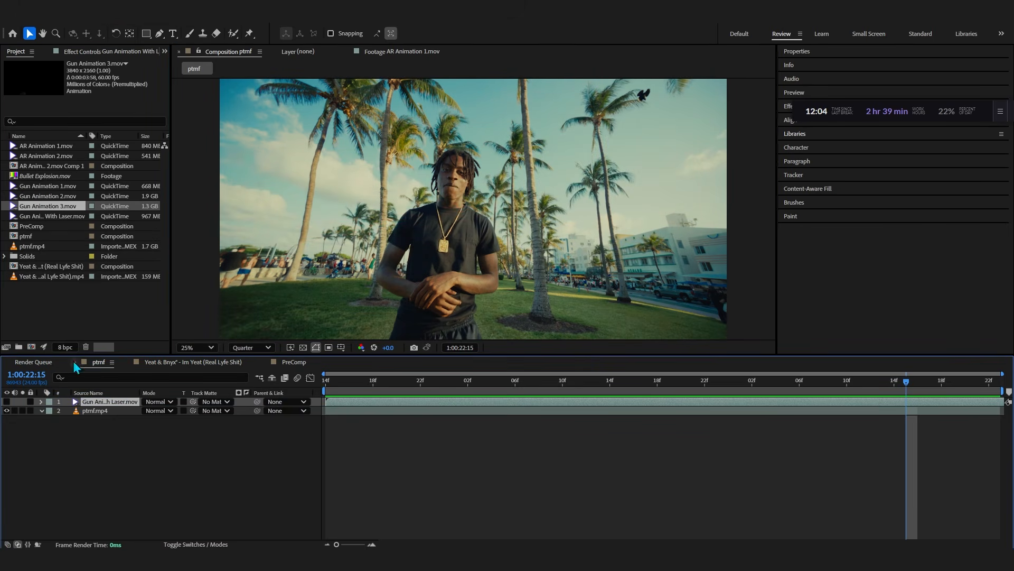
{"action": "left_click_drag", "start_coordinate": [73, 404], "coordinate": [76, 398]}
{"action": "left_click_drag", "start_coordinate": [360, 389], "coordinate": [849, 436]}
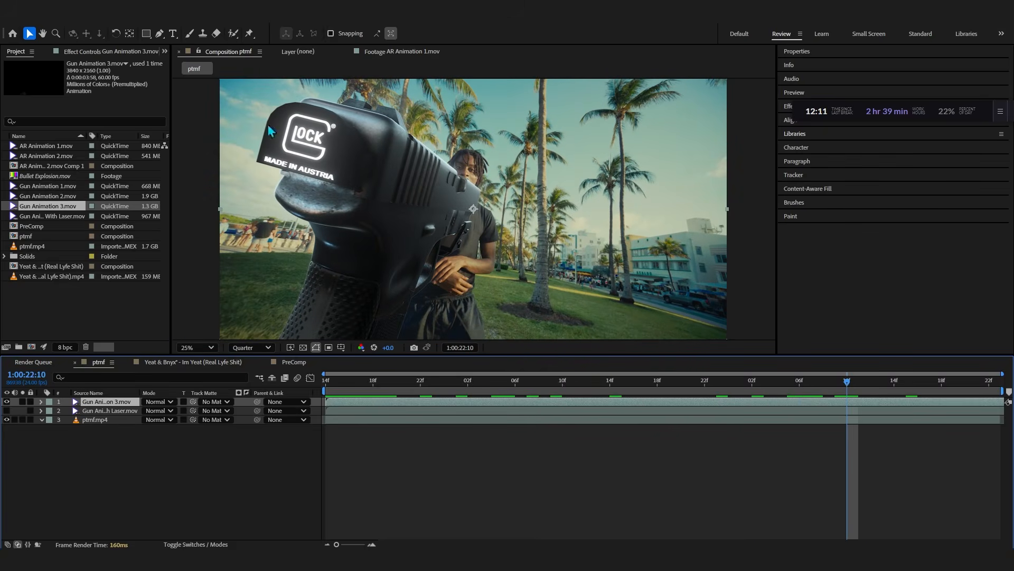
{"action": "left_click_drag", "start_coordinate": [818, 380], "coordinate": [182, 437]}
{"action": "key", "text": "space"}
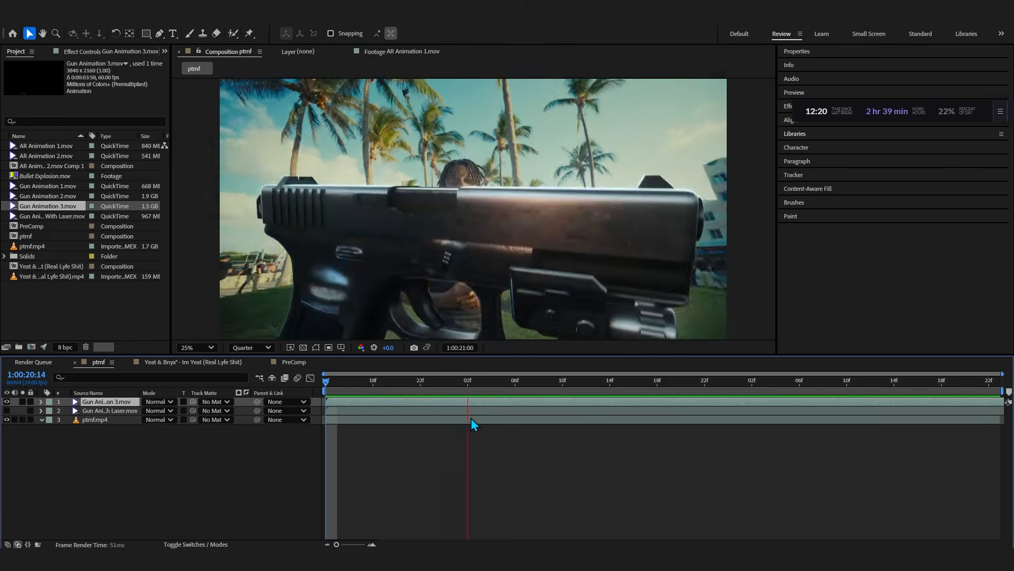
- Apply Camera Lens Blur to ptmf.mp4, keyframe Blur Radius from 0 at 1:00:20:19 to 14 at 1:00:21:23, and preview it
{"action": "left_click", "coordinate": [480, 420]}
{"action": "key", "text": "ctrl+space"}
{"action": "type", "text": "cam"}
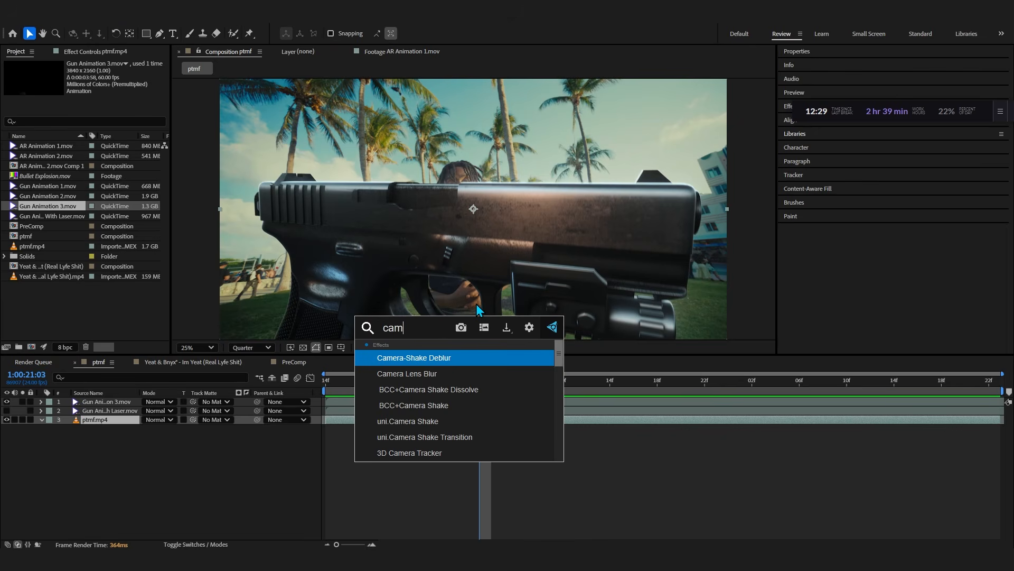
{"action": "left_click", "coordinate": [422, 375]}
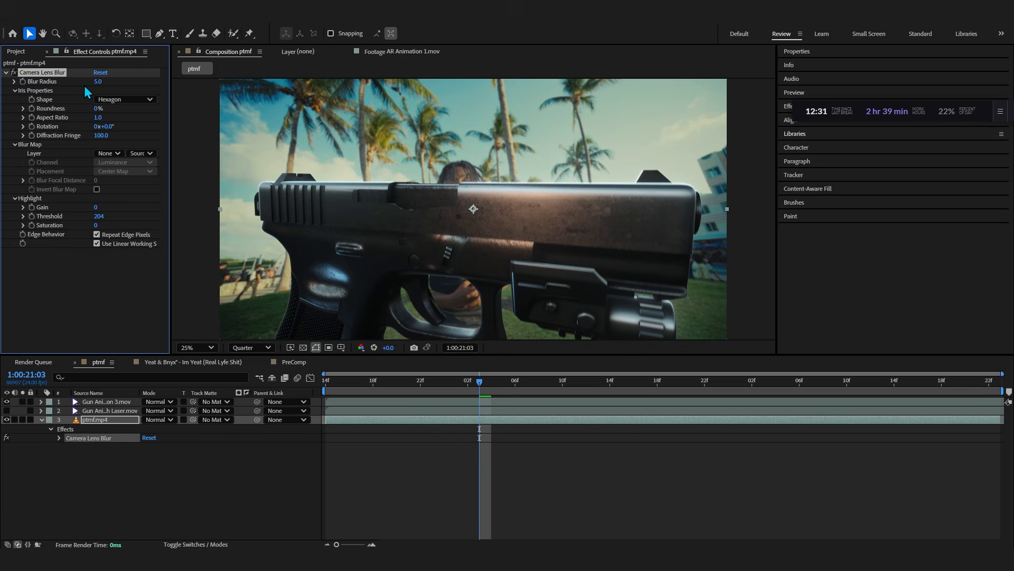
{"action": "left_click_drag", "start_coordinate": [470, 370], "coordinate": [668, 411]}
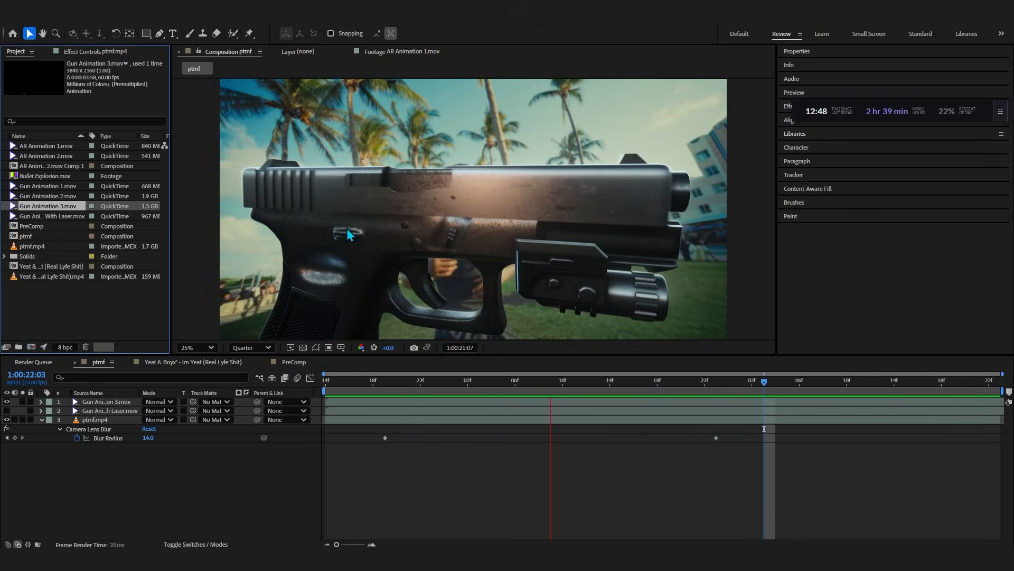
{"action": "left_click", "coordinate": [575, 381]}
{"action": "key", "text": "space"}
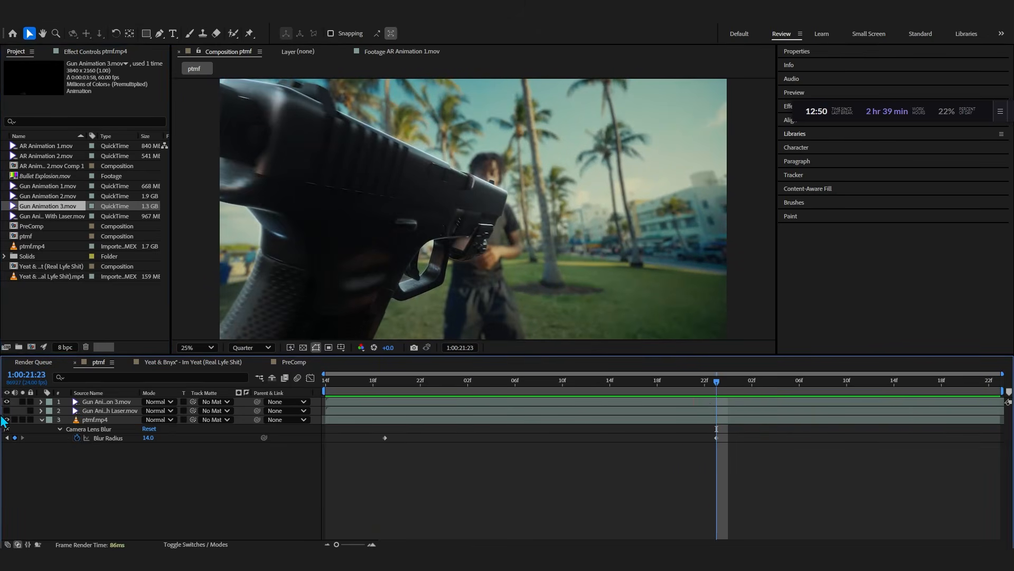
- Hide the Gun Animation 3.mov layer and disable the Camera Lens Blur effect on ptmf.mp4
{"action": "left_click", "coordinate": [6, 401]}
{"action": "left_click", "coordinate": [7, 428]}
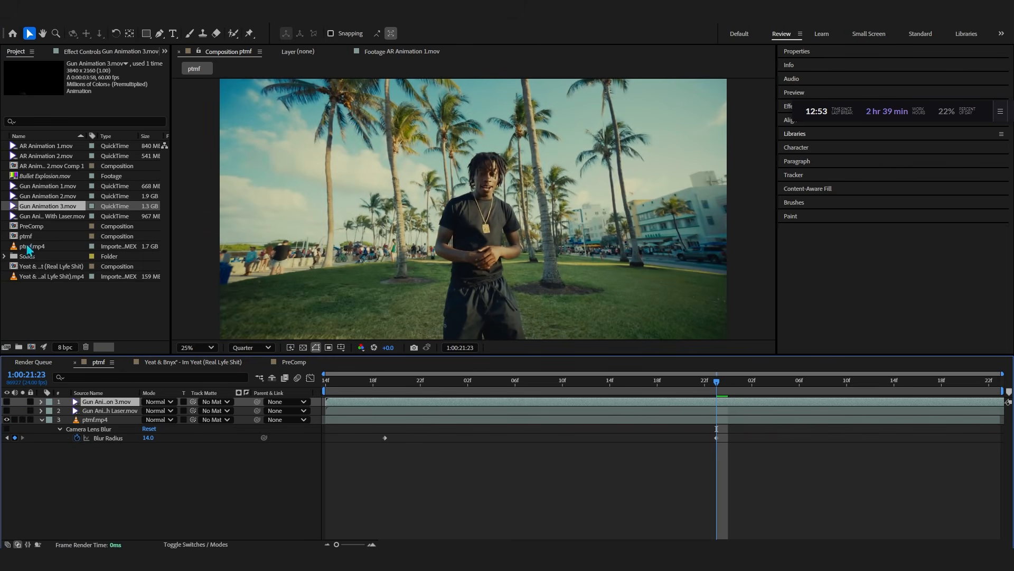
- Add Gun Animation 2.mov at the top of the layer stack and preview it over the footage
{"action": "left_click", "coordinate": [72, 197]}
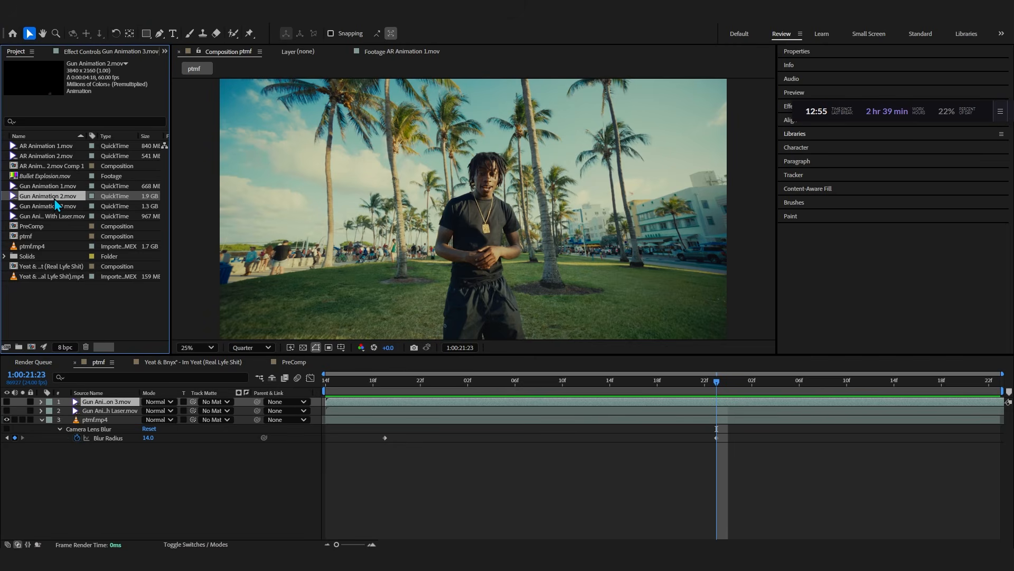
{"action": "left_click_drag", "start_coordinate": [54, 199], "coordinate": [90, 404]}
{"action": "left_click", "coordinate": [386, 381]}
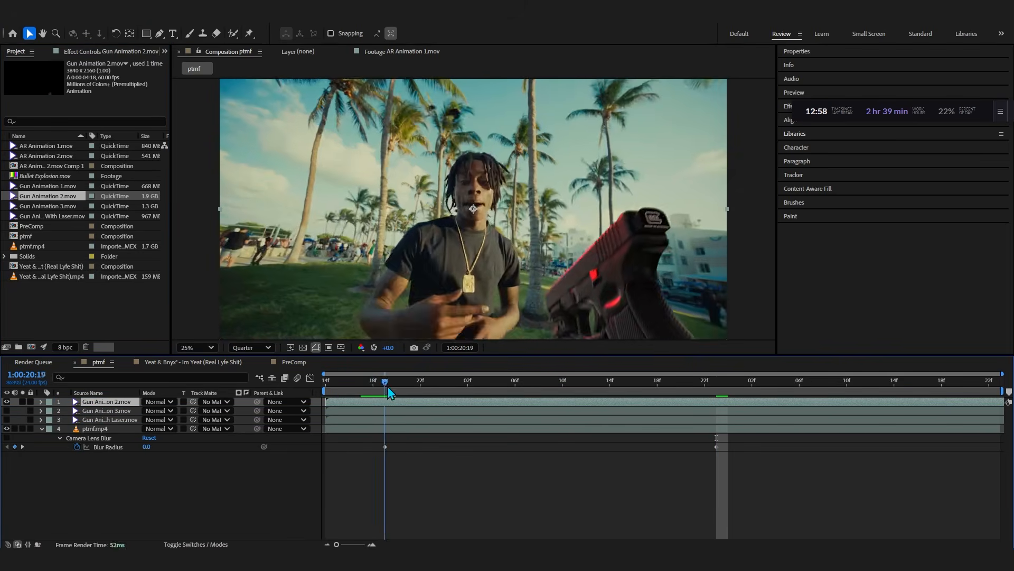
{"action": "key", "text": "space"}
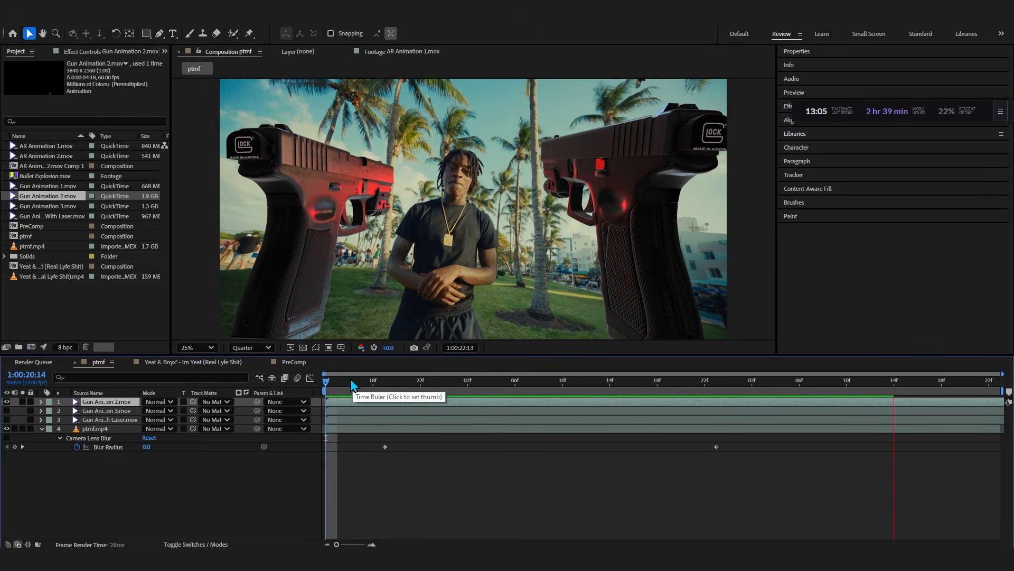
{"action": "key", "text": "space"}
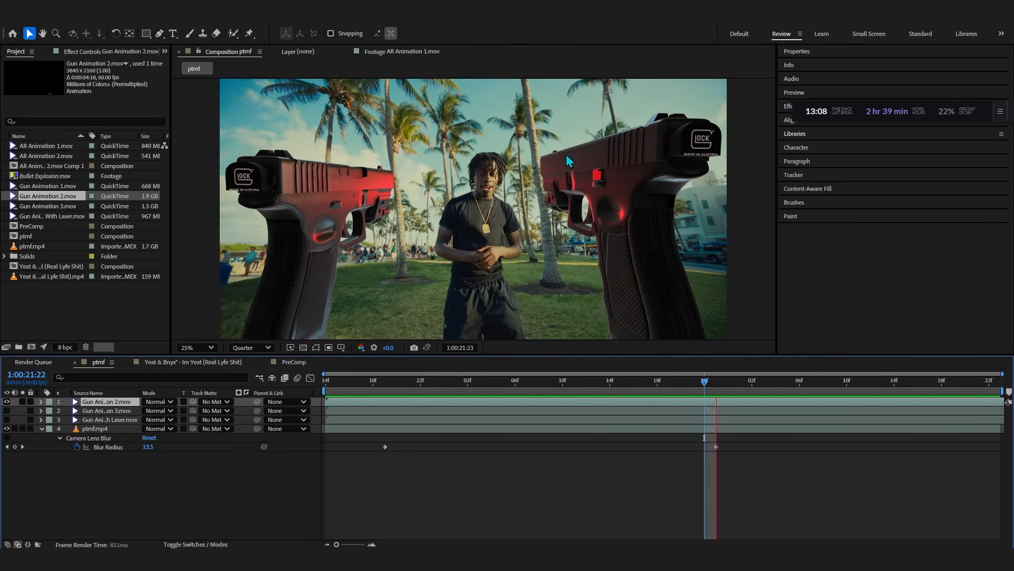
{"action": "key", "text": "space"}
- Re-enable Camera Lens Blur on ptmf.mp4, keyframe its Blur Radius to 0 at 1:00:22:21, and preview the blur
{"action": "left_click", "coordinate": [106, 51]}
{"action": "left_click", "coordinate": [101, 420]}
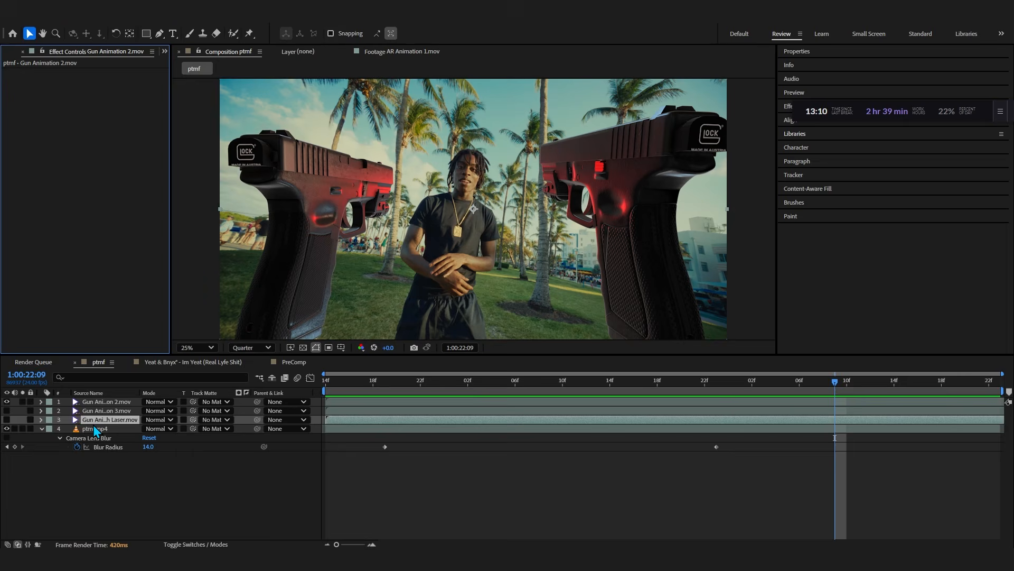
{"action": "left_click", "coordinate": [100, 428]}
{"action": "left_click_drag", "start_coordinate": [489, 382], "coordinate": [606, 434]}
{"action": "key", "text": "space"}
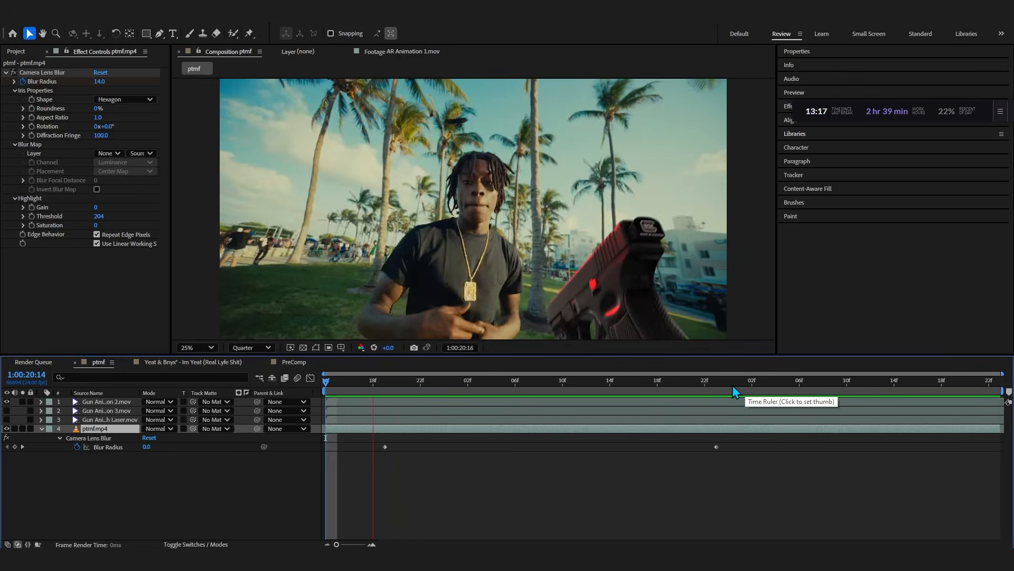
{"action": "left_click_drag", "start_coordinate": [100, 82], "coordinate": [2, 161]}
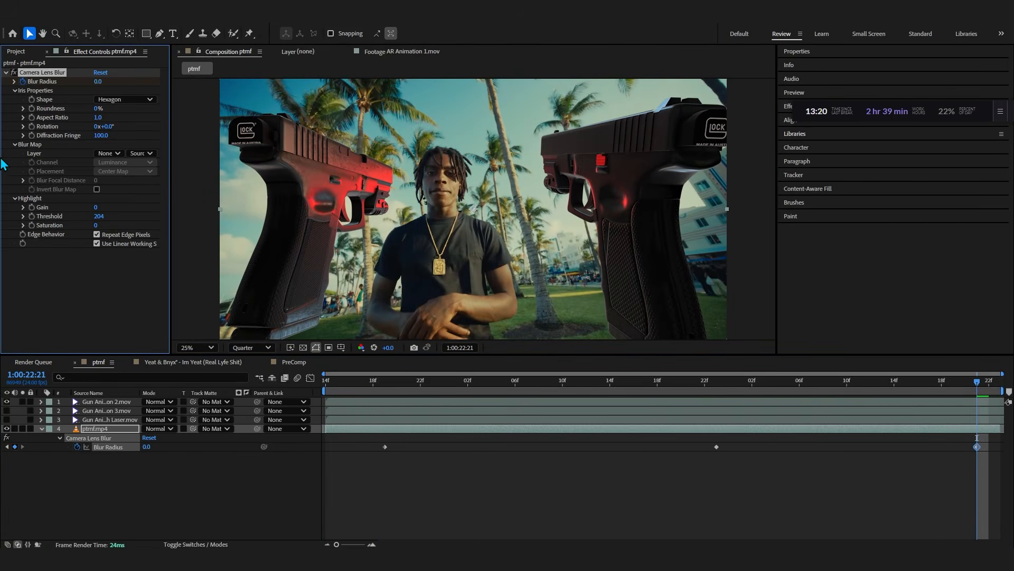
{"action": "key", "text": "space"}
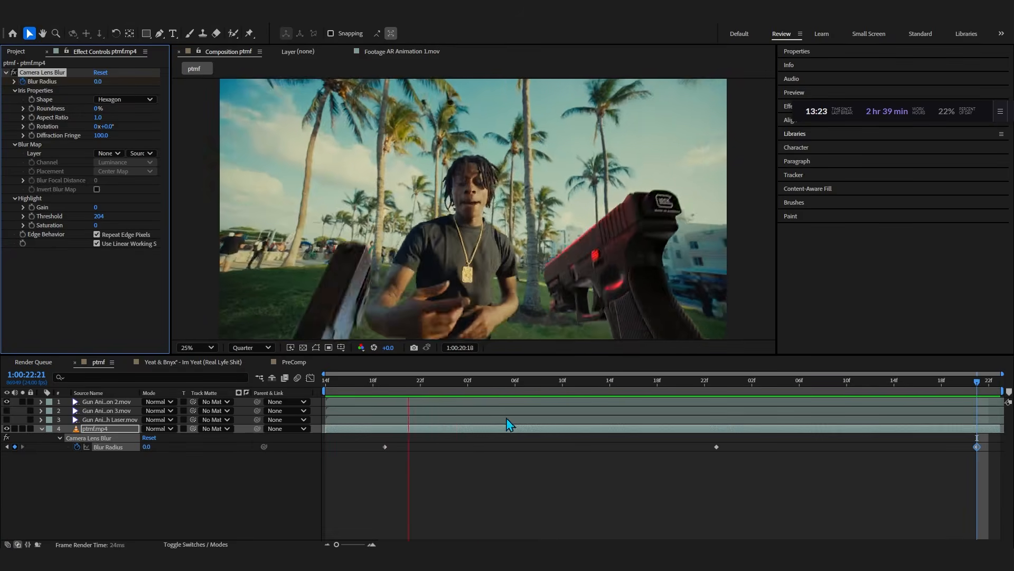
- Apply Camera Lens Blur to Gun Animation 2.mov, keyframe its Blur Radius at 1:00:20:19, 1:00:21:23 and to 10 at 1:00:22:20, and preview it
{"action": "left_click", "coordinate": [720, 400]}
{"action": "type", "text": "blur"}
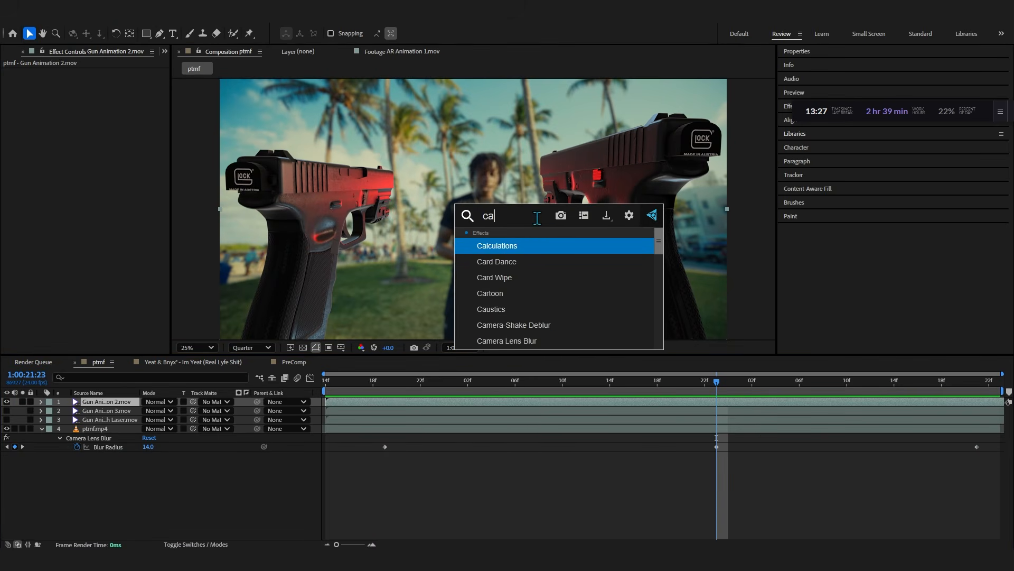
{"action": "left_click", "coordinate": [536, 259]}
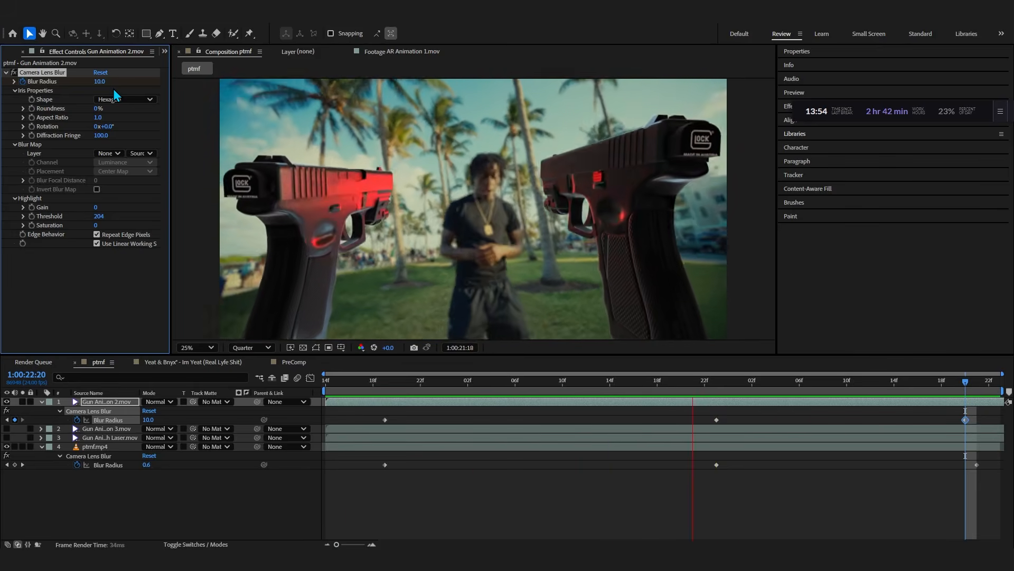
{"action": "left_click", "coordinate": [15, 52]}
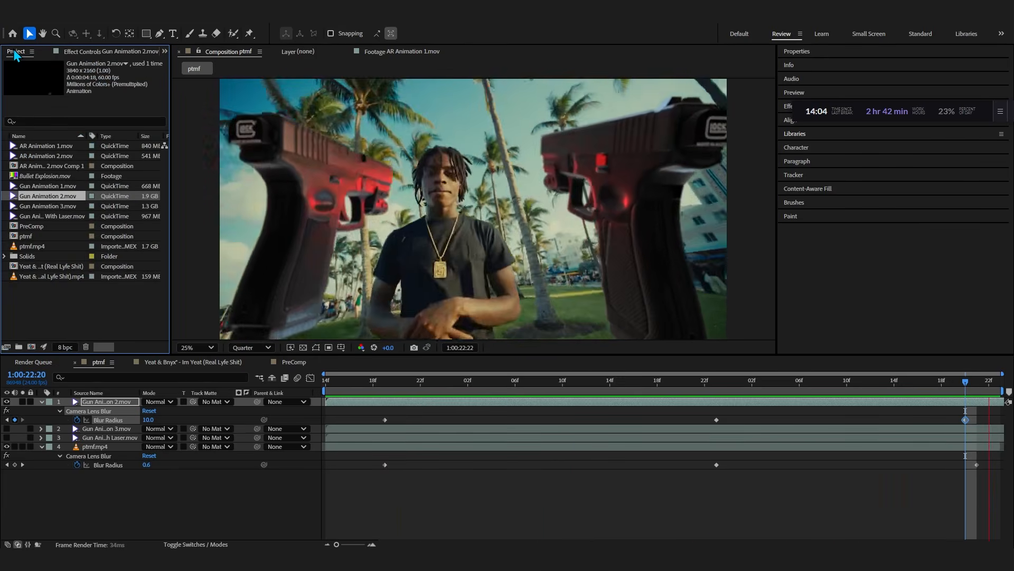
{"action": "key", "text": "space"}
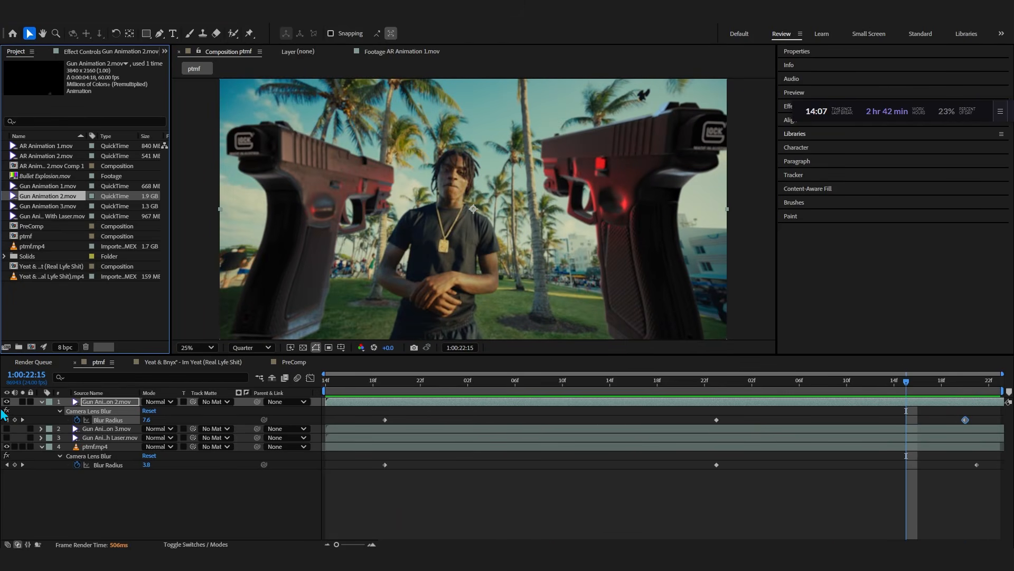
- Hide the Gun Animation 2.mov layer and place Gun Animation 1.mov at the top of the layer stack for a preview
{"action": "left_click", "coordinate": [6, 402]}
{"action": "left_click", "coordinate": [7, 402]}
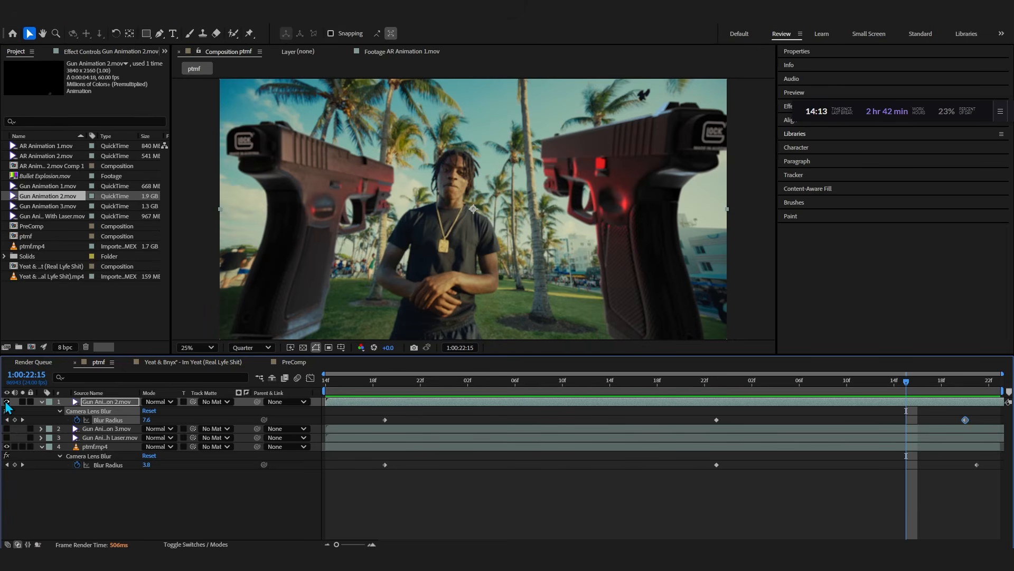
{"action": "left_click", "coordinate": [7, 402]}
{"action": "left_click_drag", "start_coordinate": [47, 186], "coordinate": [89, 402]}
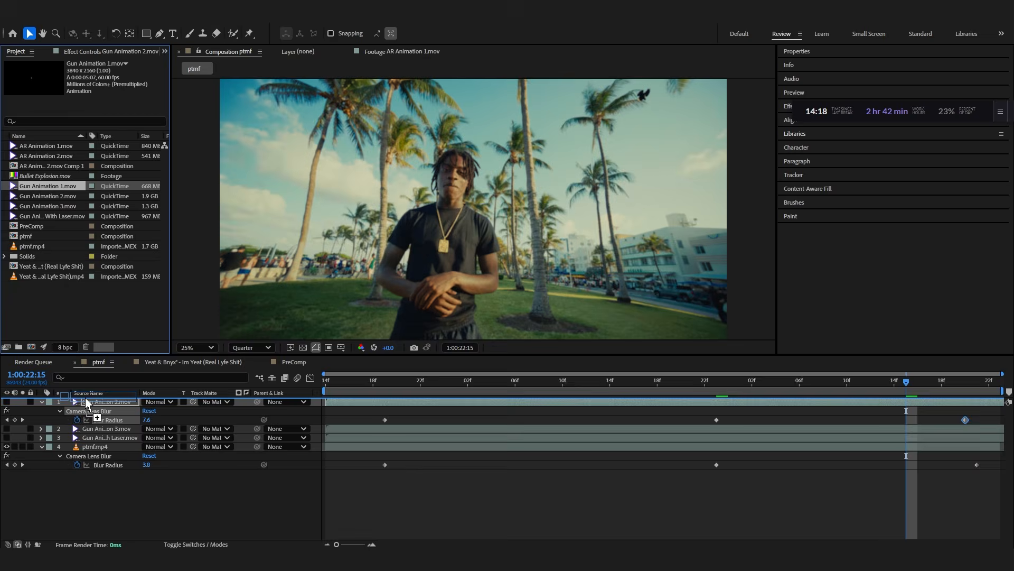
{"action": "key", "text": "space"}
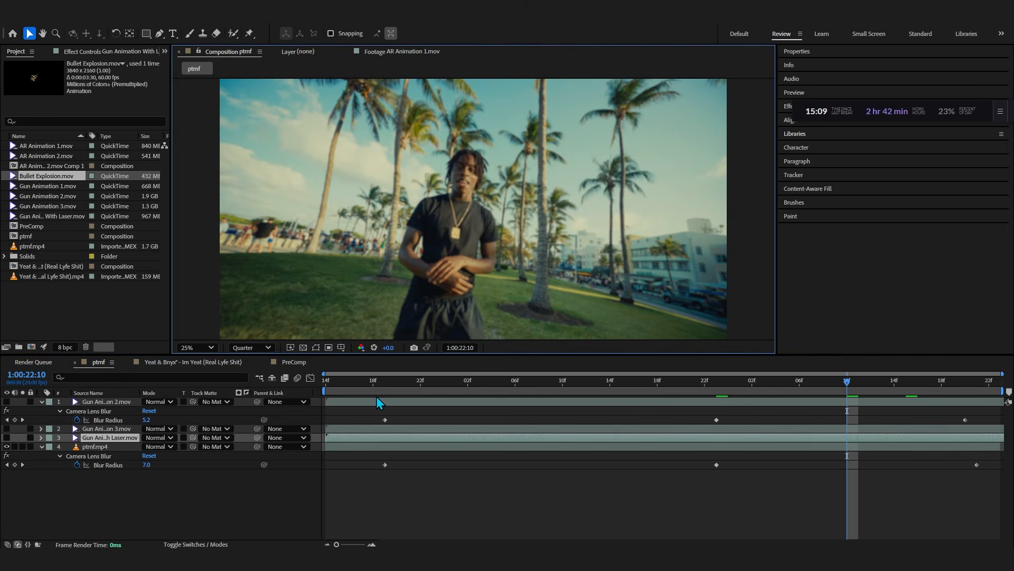
- Browse the 3D Edition overlay folder and import Money exponsion.mov into the After Effects project
{"action": "left_click_drag", "start_coordinate": [378, 383], "coordinate": [539, 382]}
{"action": "left_click", "coordinate": [513, 555]}
{"action": "scroll", "coordinate": [579, 377], "scroll_direction": "down", "scroll_amount": 1}
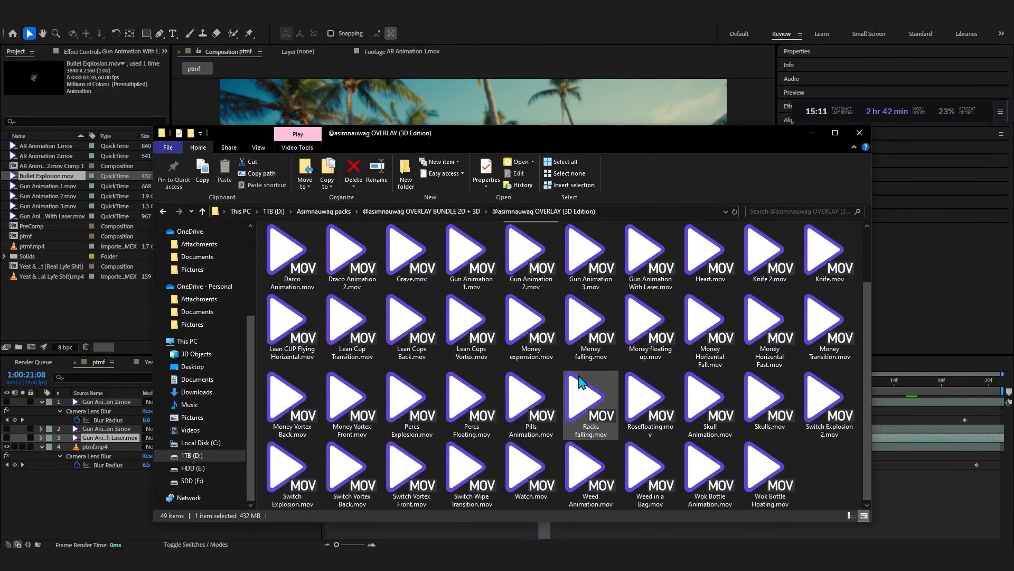
{"action": "scroll", "coordinate": [579, 376], "scroll_direction": "up", "scroll_amount": 1}
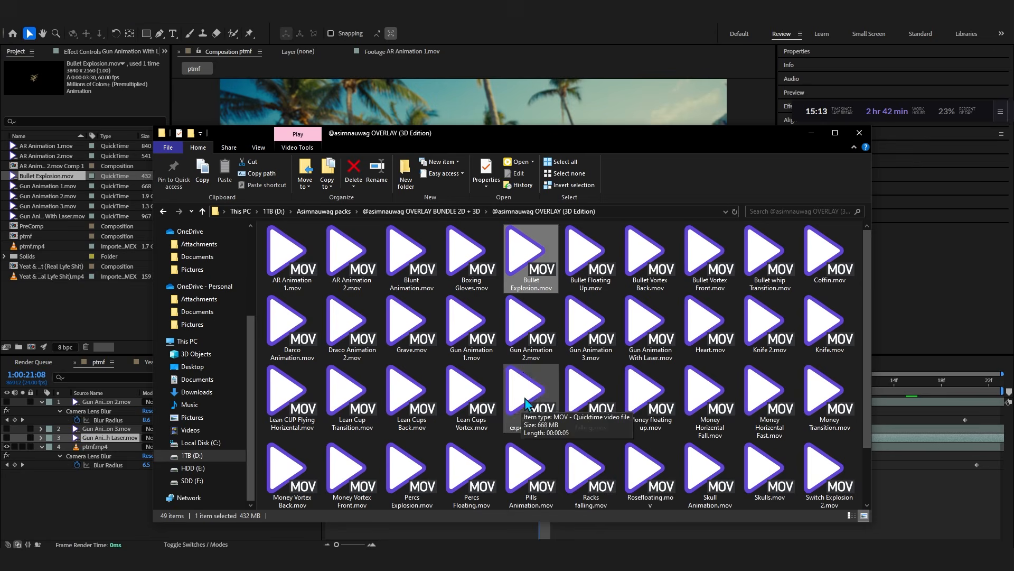
{"action": "scroll", "coordinate": [527, 441], "scroll_direction": "down", "scroll_amount": 1}
{"action": "scroll", "coordinate": [527, 446], "scroll_direction": "up", "scroll_amount": 1}
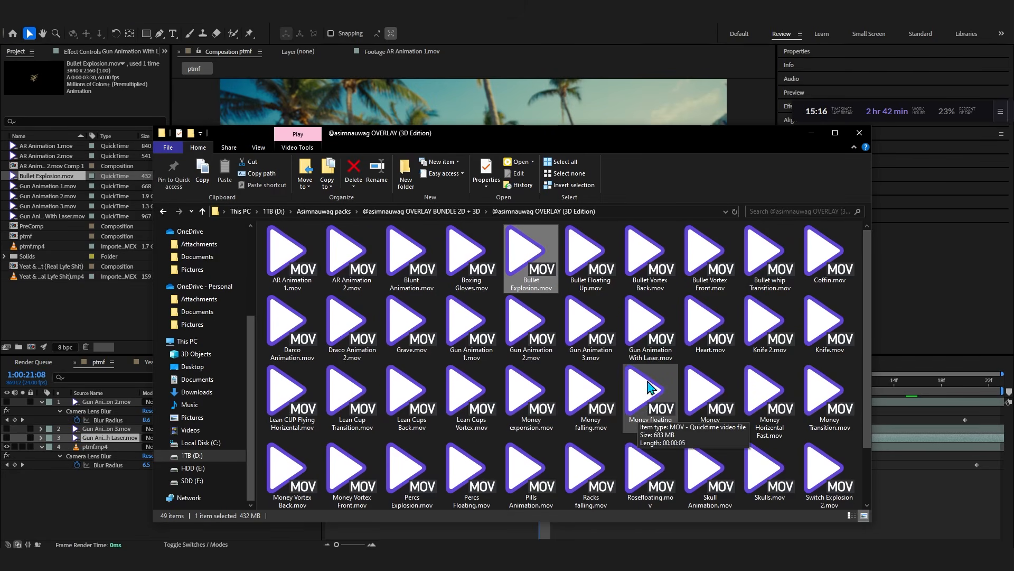
{"action": "scroll", "coordinate": [681, 454], "scroll_direction": "down", "scroll_amount": 1}
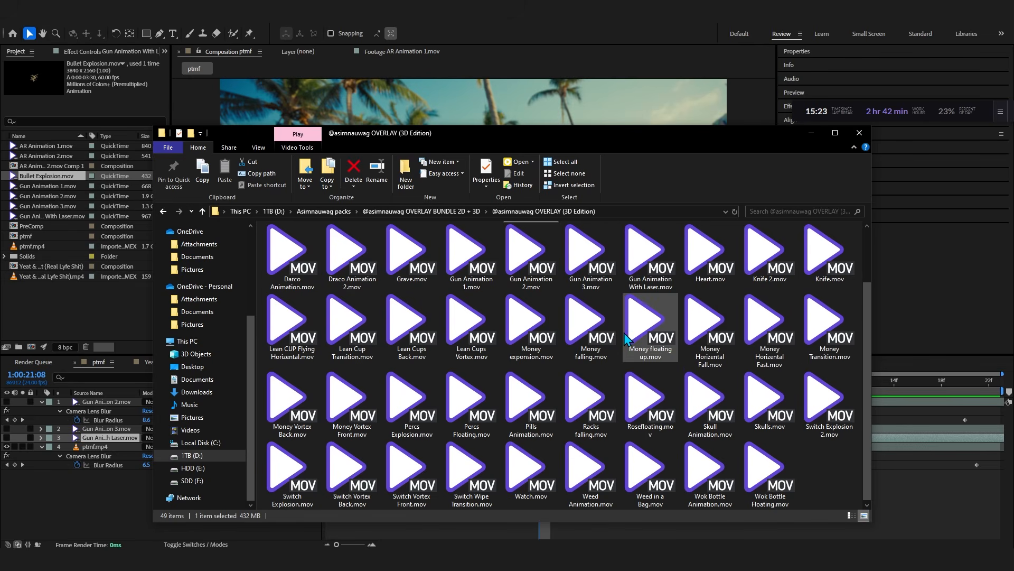
{"action": "left_click_drag", "start_coordinate": [527, 330], "coordinate": [344, 398]}
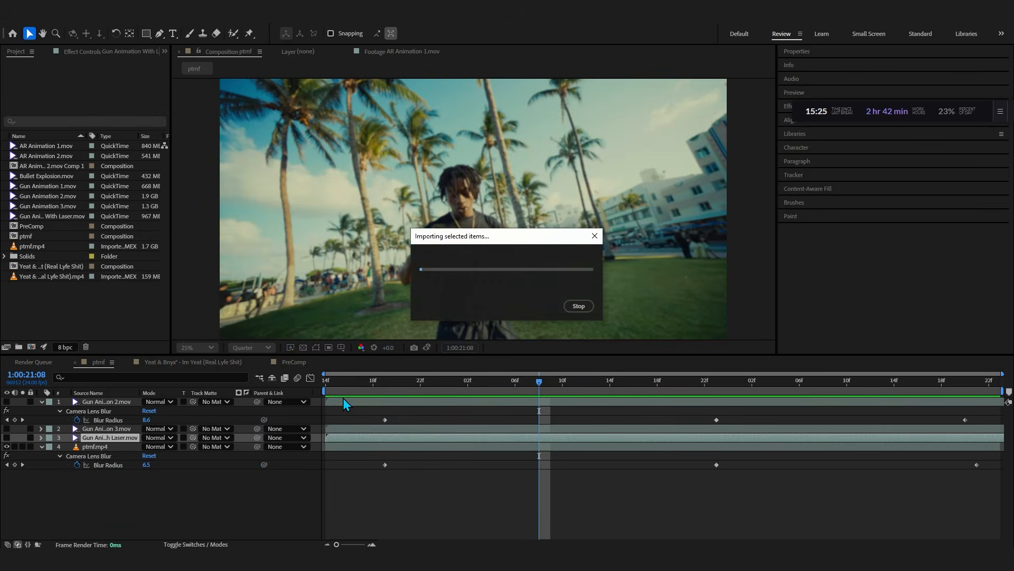
- Place Money exponsion.mov at the top of the ptmf layer stack and preview the money overlay on the footage
{"action": "left_click_drag", "start_coordinate": [445, 413], "coordinate": [296, 516]}
{"action": "key", "text": "space"}
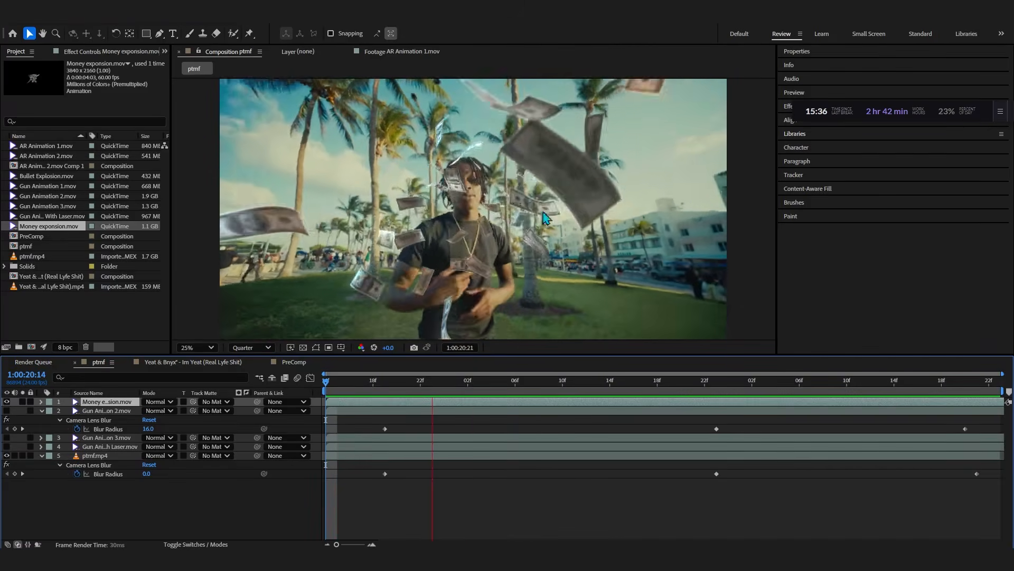
{"action": "key", "text": "space"}
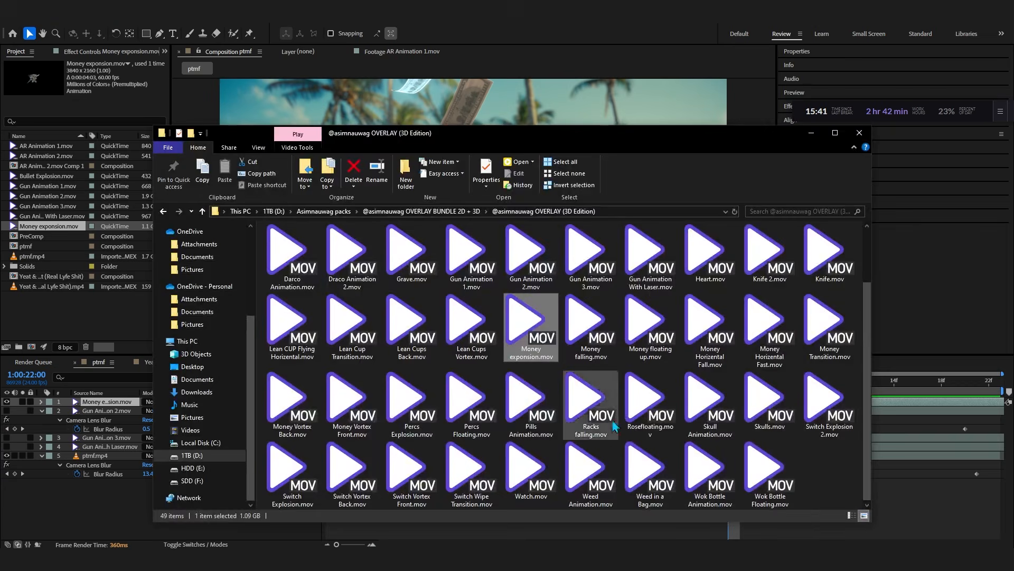
- Add Bullet Explosion.mov from the 3D Edition folder above all ptmf layers and hide the Money exponsion.mov layer
{"action": "scroll", "coordinate": [643, 333], "scroll_direction": "up", "scroll_amount": 1}
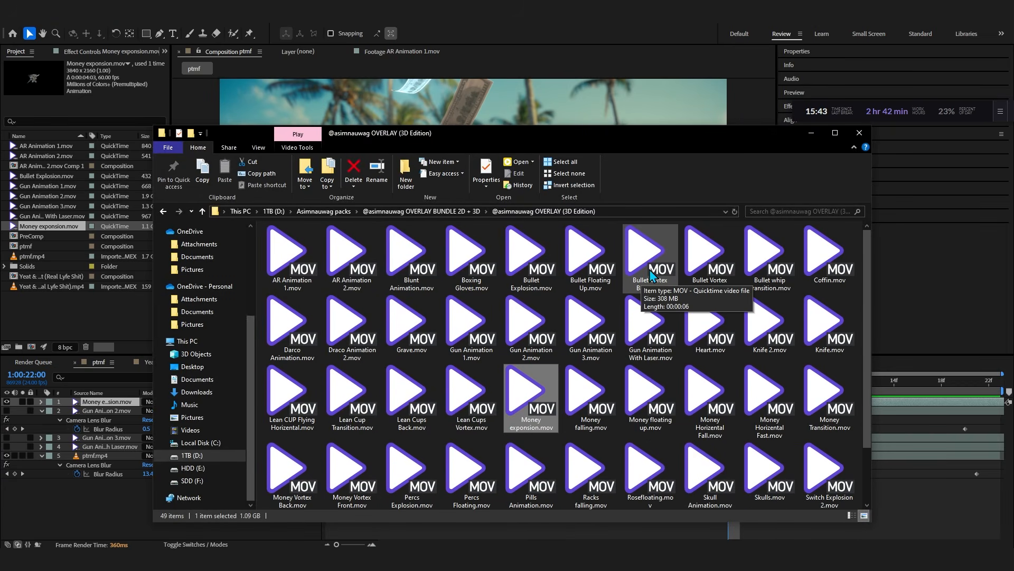
{"action": "left_click_drag", "start_coordinate": [531, 253], "coordinate": [79, 412]}
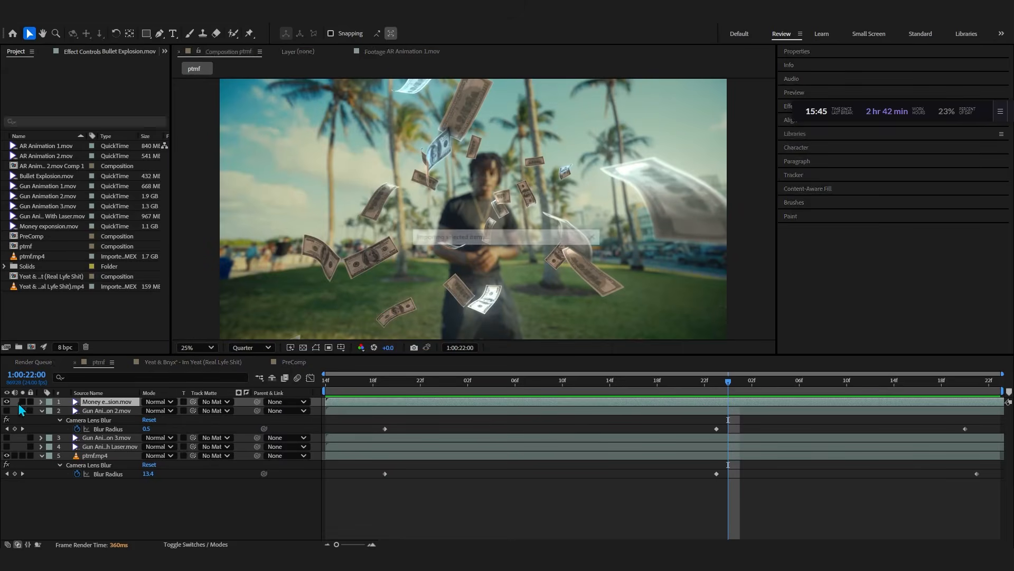
{"action": "left_click", "coordinate": [7, 412]}
{"action": "key", "text": "space"}
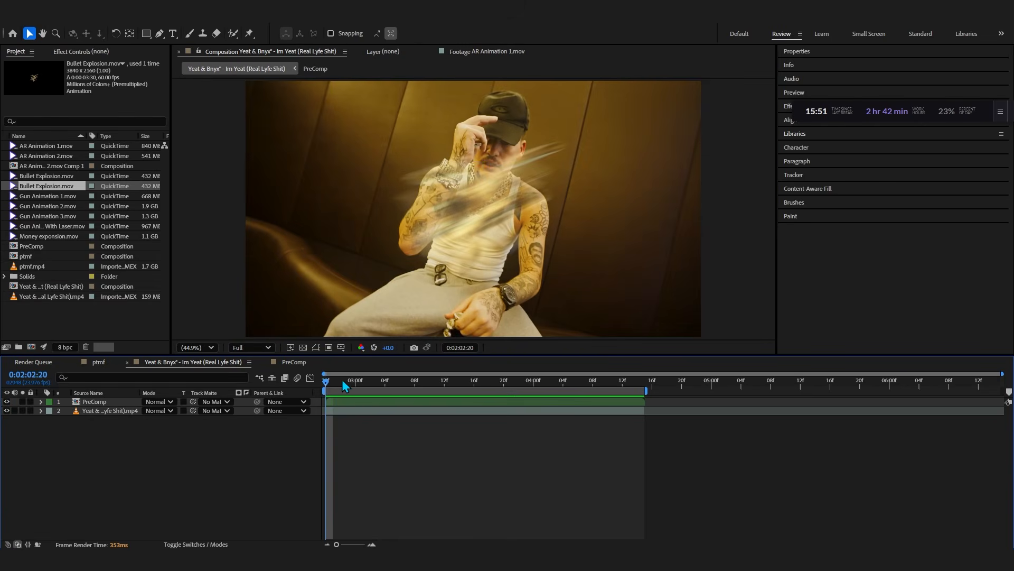
- Play the Yeat & Bnyx composition and examine the nested PreComp and the RSMB, Optical Glow and other effects on its layer
{"action": "key", "text": "space"}
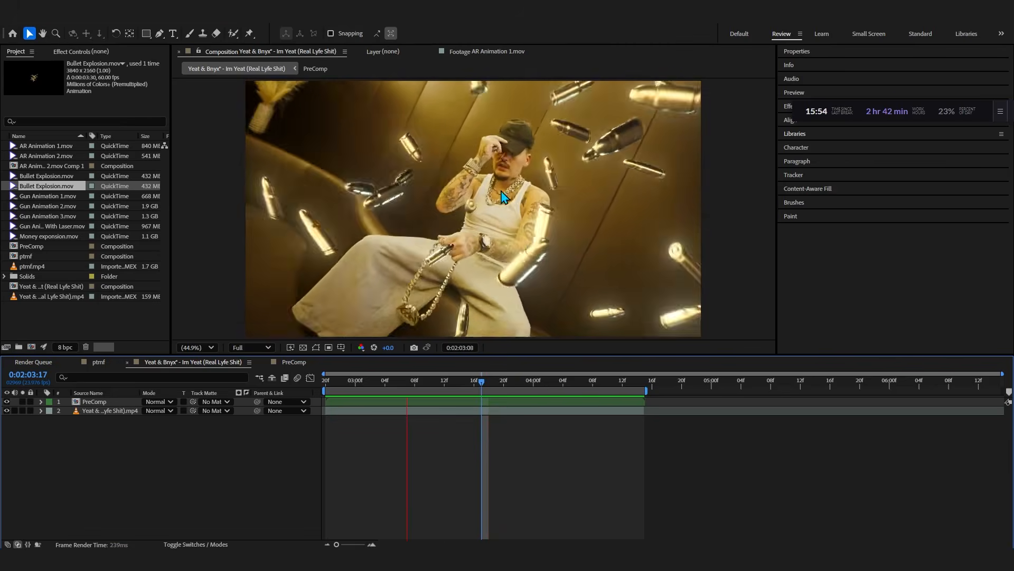
{"action": "double_click", "coordinate": [501, 403]}
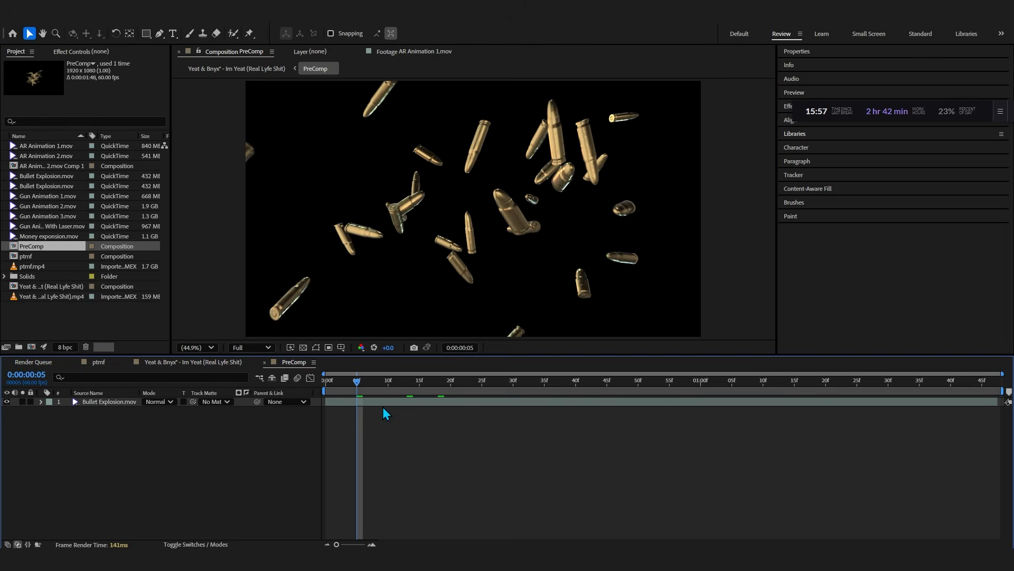
{"action": "left_click", "coordinate": [236, 69]}
{"action": "left_click", "coordinate": [72, 52]}
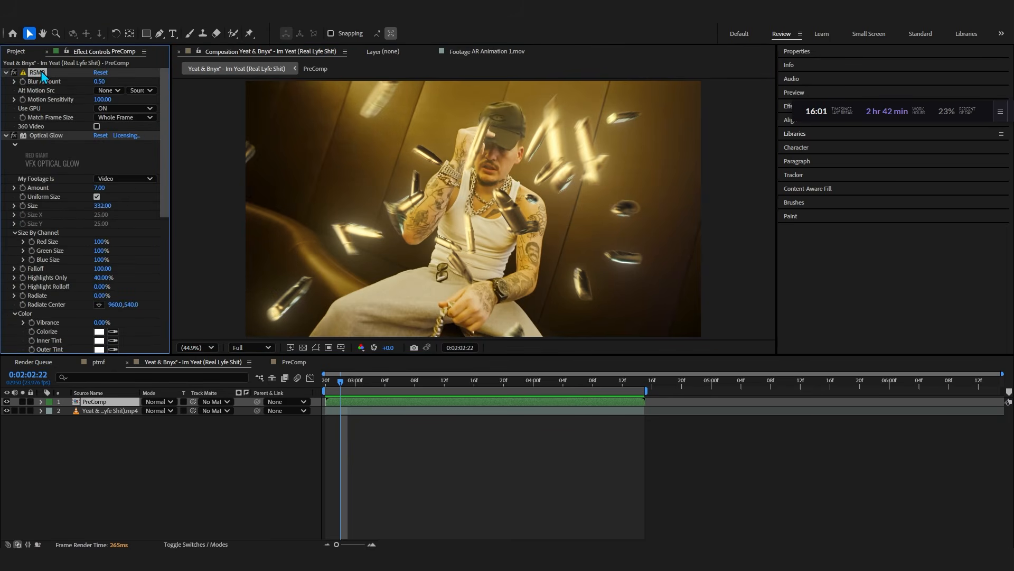
{"action": "left_click", "coordinate": [6, 72]}
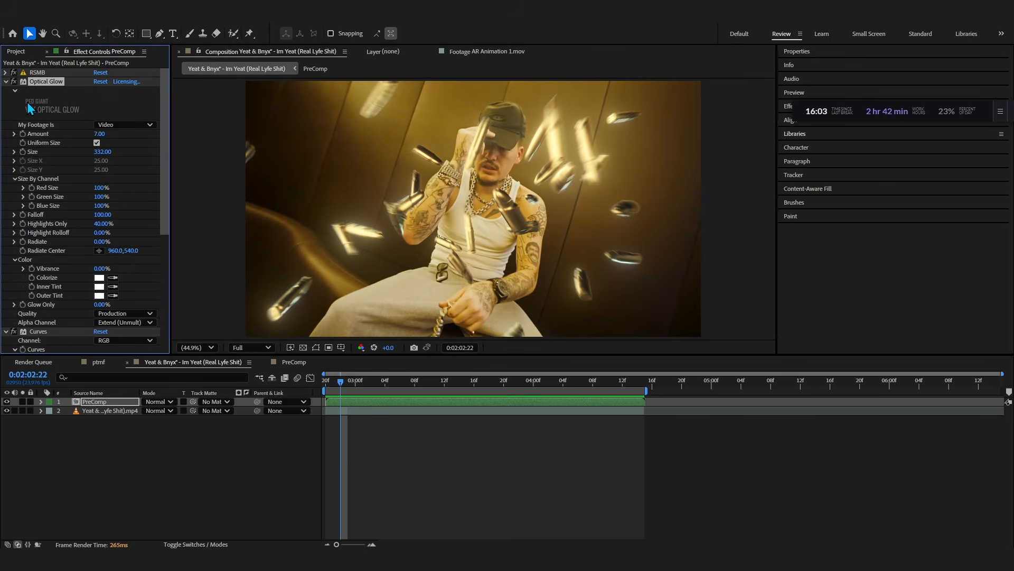
{"action": "scroll", "coordinate": [37, 152], "scroll_direction": "down", "scroll_amount": 5}
{"action": "key", "text": "space"}
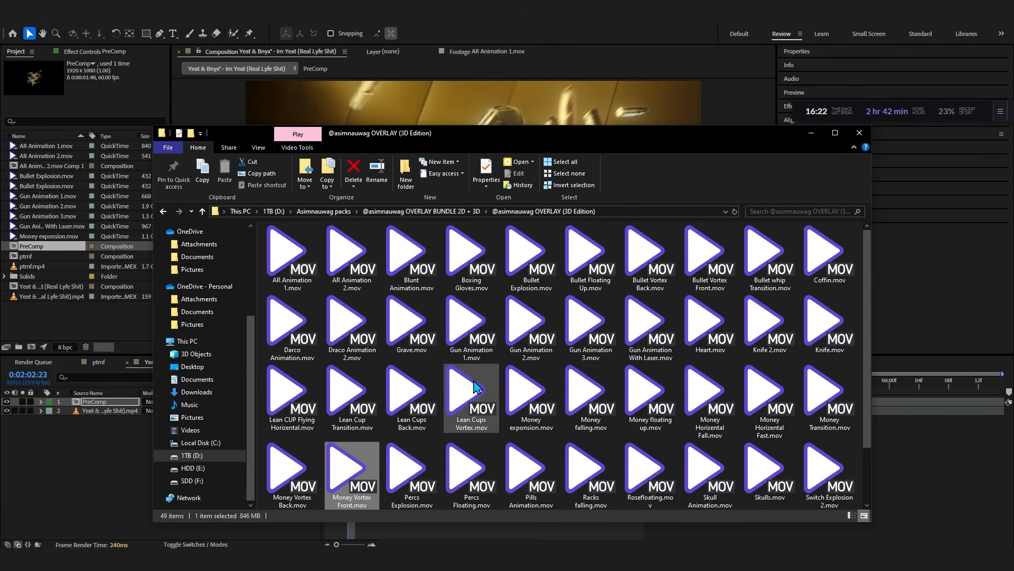
- Look through the overlay clips in the 3D Edition folder
{"action": "scroll", "coordinate": [426, 363], "scroll_direction": "down", "scroll_amount": 1}
{"action": "scroll", "coordinate": [531, 355], "scroll_direction": "up", "scroll_amount": 1}
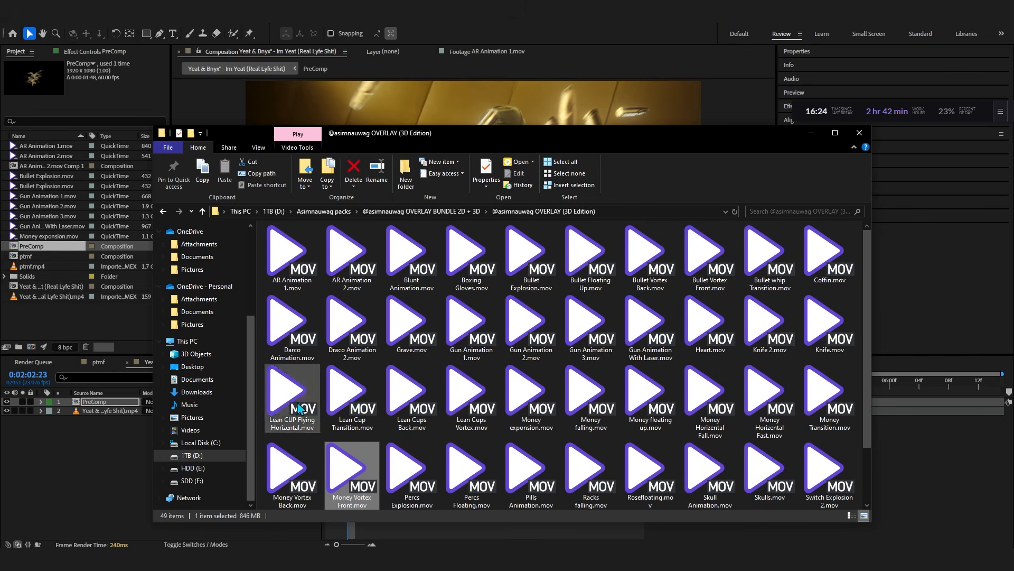
{"action": "key", "text": "alt+Left"}
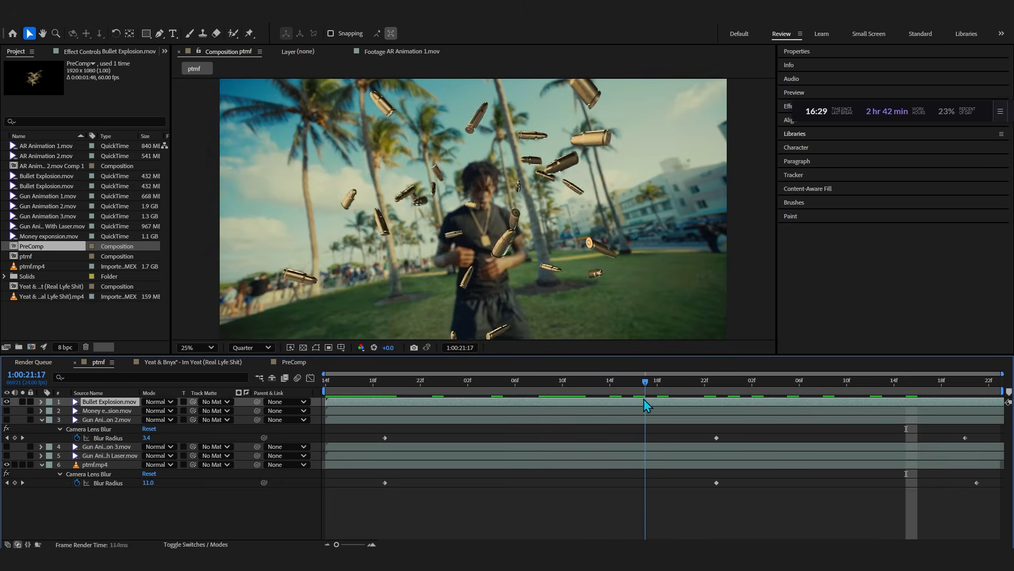
- Duplicate the ptmf composition at 1:00:21:15 and delete every overlay layer above ptmf.mp4 in the copy
{"action": "left_click_drag", "start_coordinate": [644, 398], "coordinate": [622, 391]}
{"action": "key", "text": "alt+Tab"}
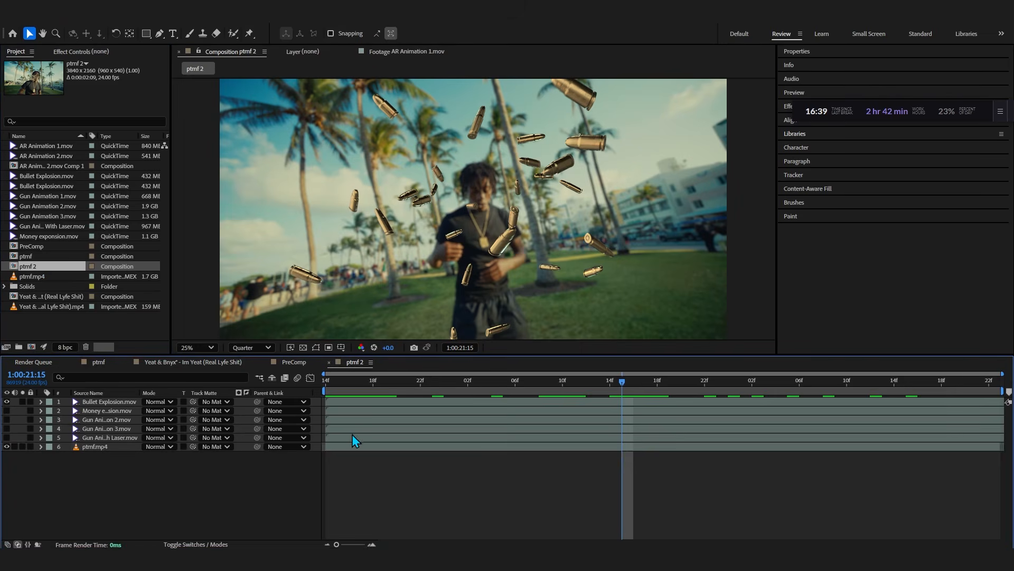
{"action": "left_click_drag", "start_coordinate": [353, 437], "coordinate": [354, 412]}
{"action": "key", "text": "Delete"}
- Examine the contents of the 2D Edition and 3D Edition folders in the overlay bundle
{"action": "mouse_move", "coordinate": [527, 516]}
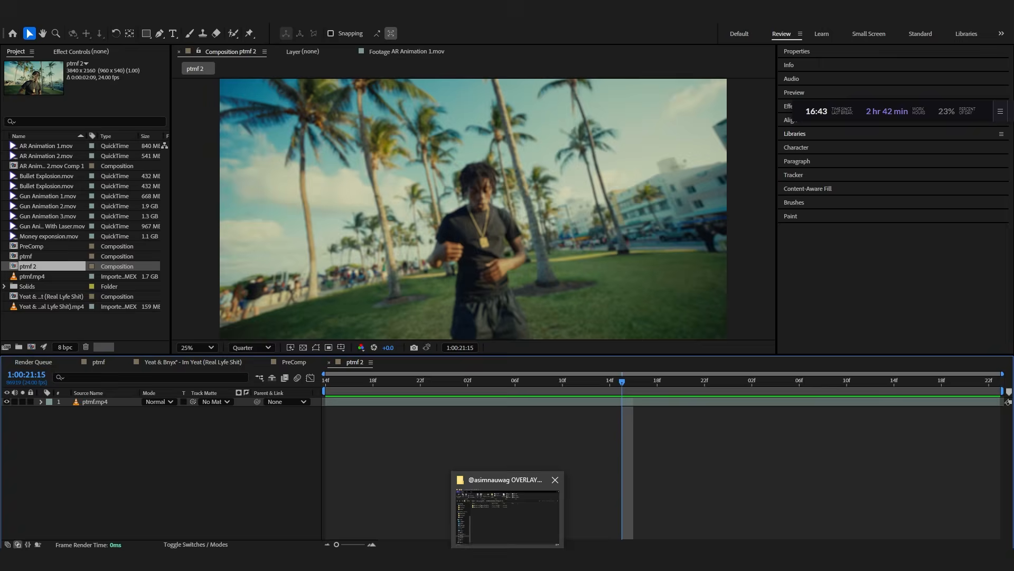
{"action": "left_click", "coordinate": [510, 545]}
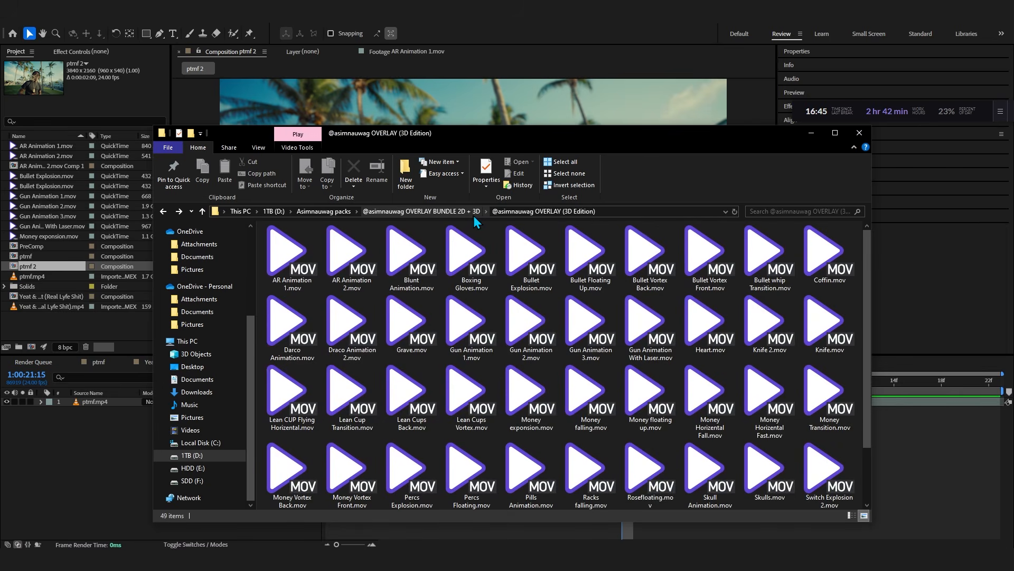
{"action": "left_click", "coordinate": [413, 212]}
{"action": "double_click", "coordinate": [365, 243]}
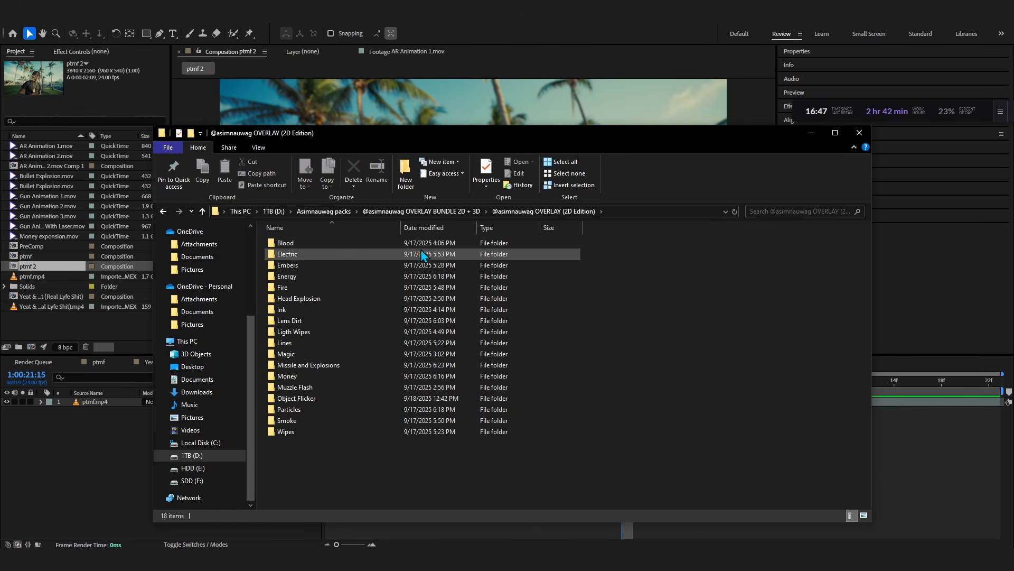
{"action": "key", "text": "alt+Left"}
{"action": "double_click", "coordinate": [372, 245]}
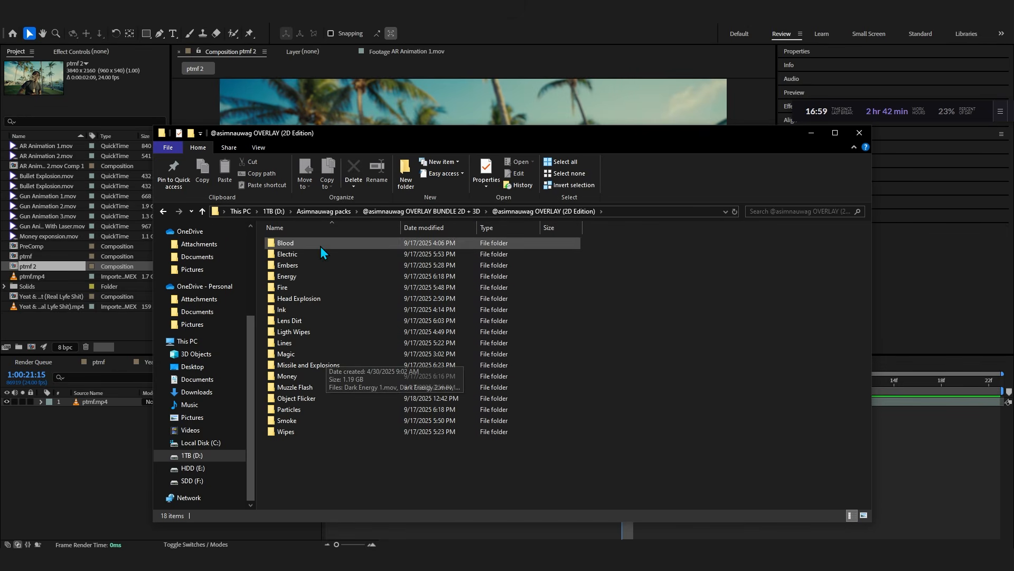
{"action": "key", "text": "alt+Left"}
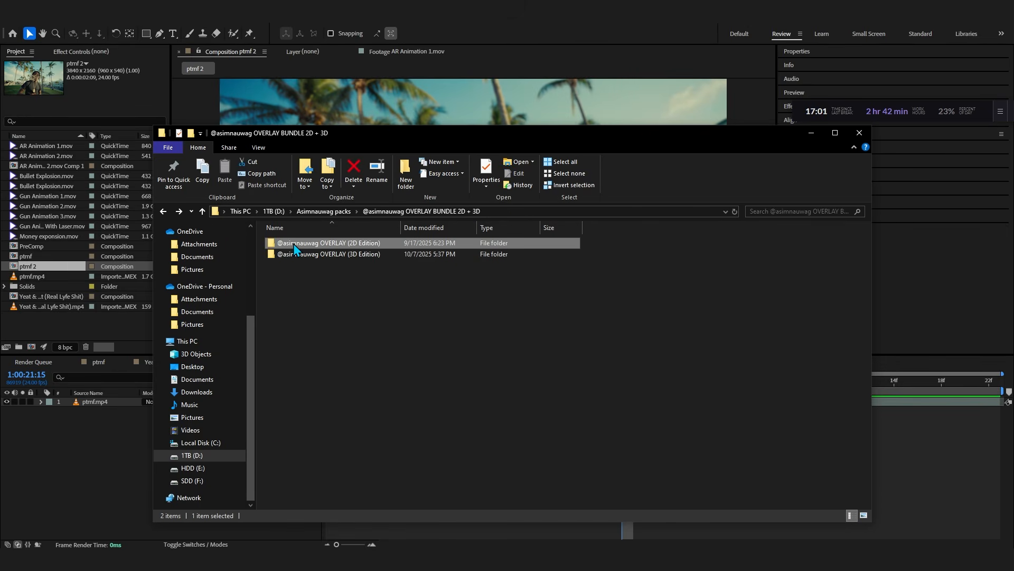
{"action": "double_click", "coordinate": [296, 256]}
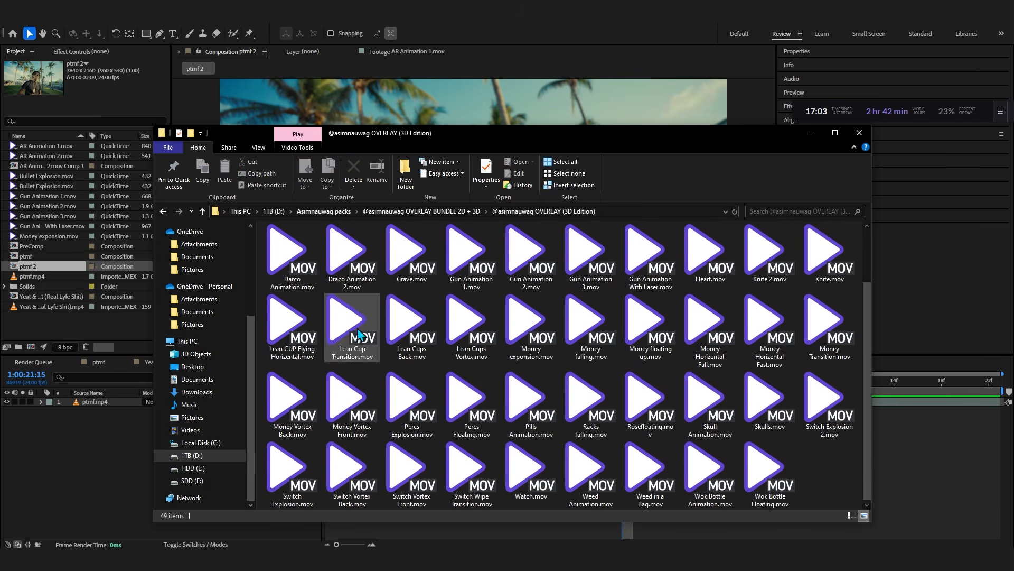
{"action": "scroll", "coordinate": [412, 343], "scroll_direction": "up", "scroll_amount": 1}
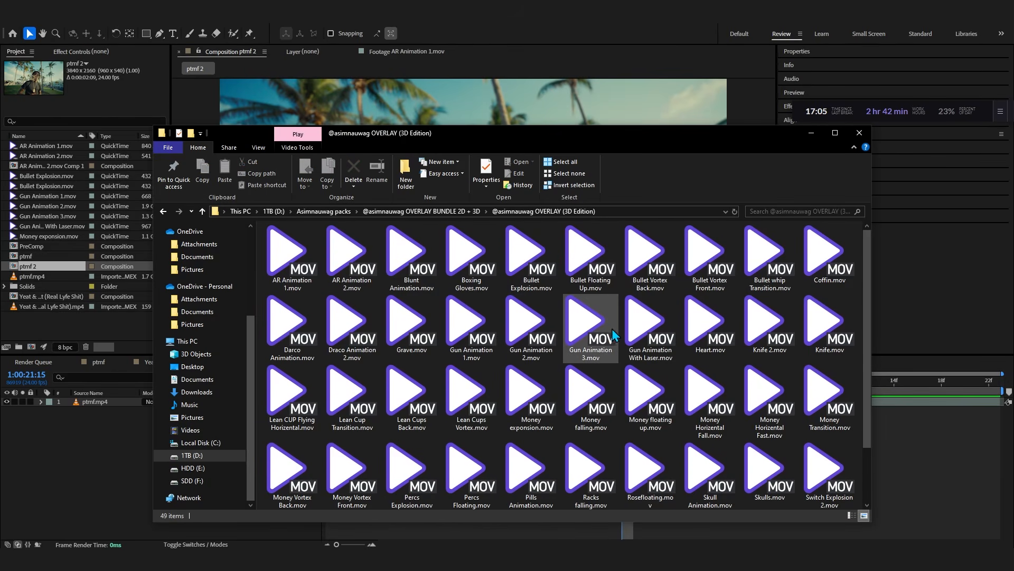
{"action": "key", "text": "alt+Left"}
- Import Blood_1.mov through Blood_5.mov from the 2D Edition Blood folder into the After Effects project
{"action": "double_click", "coordinate": [319, 247]}
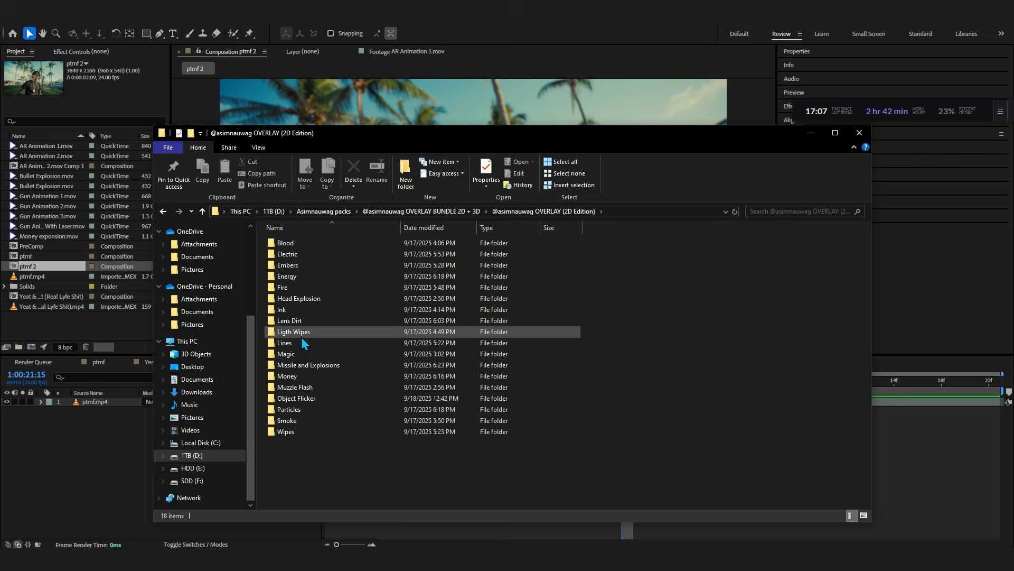
{"action": "double_click", "coordinate": [288, 244]}
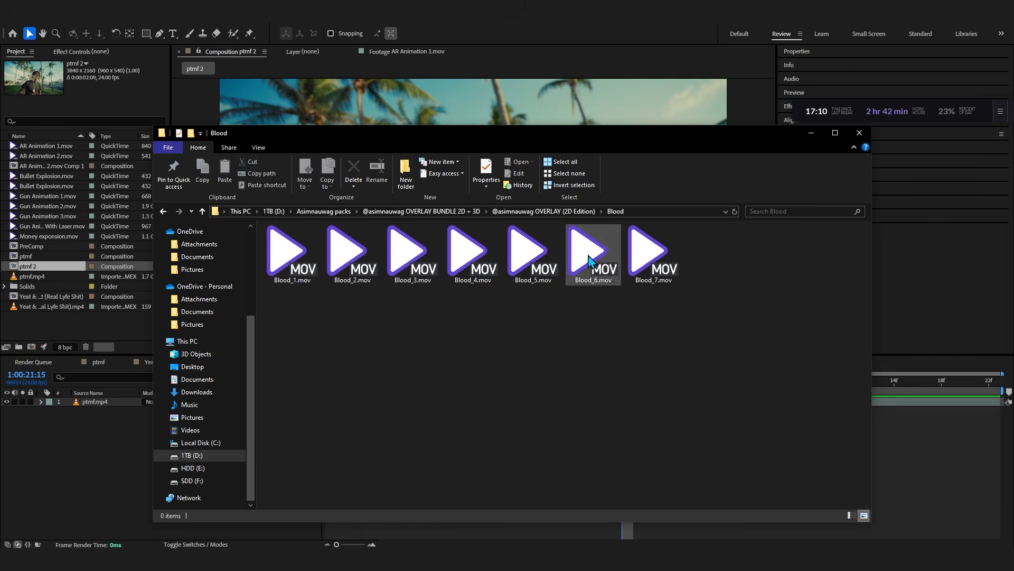
{"action": "left_click_drag", "start_coordinate": [531, 367], "coordinate": [260, 226]}
{"action": "left_click_drag", "start_coordinate": [288, 248], "coordinate": [66, 320]}
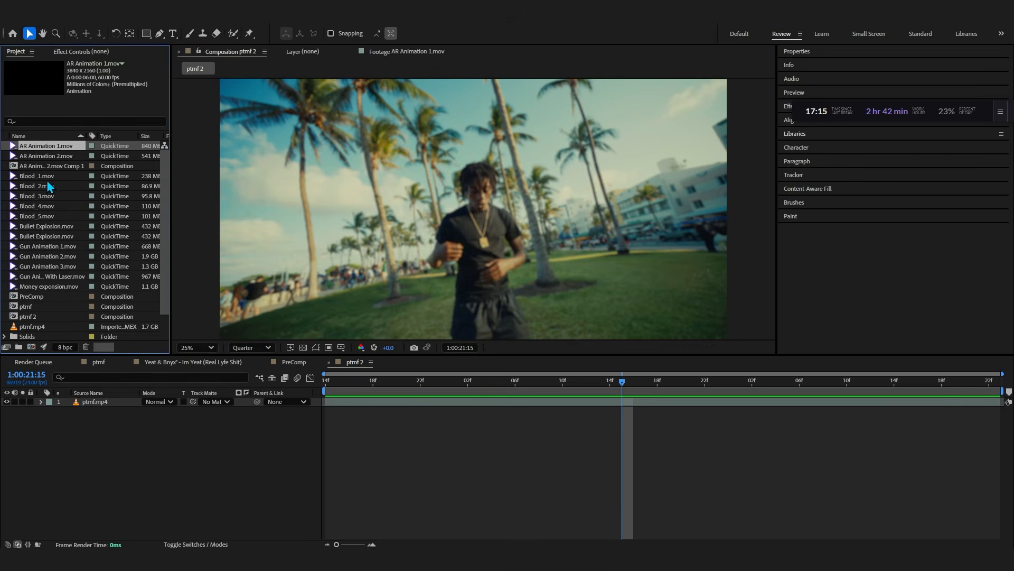
- Try Blood_1.mov over ptmf.mp4 scaled to 346% and shifted toward the frame's right side, and delete the layer
{"action": "left_click_drag", "start_coordinate": [82, 396], "coordinate": [106, 403]}
{"action": "left_click_drag", "start_coordinate": [341, 396], "coordinate": [637, 391]}
{"action": "key", "text": "s"}
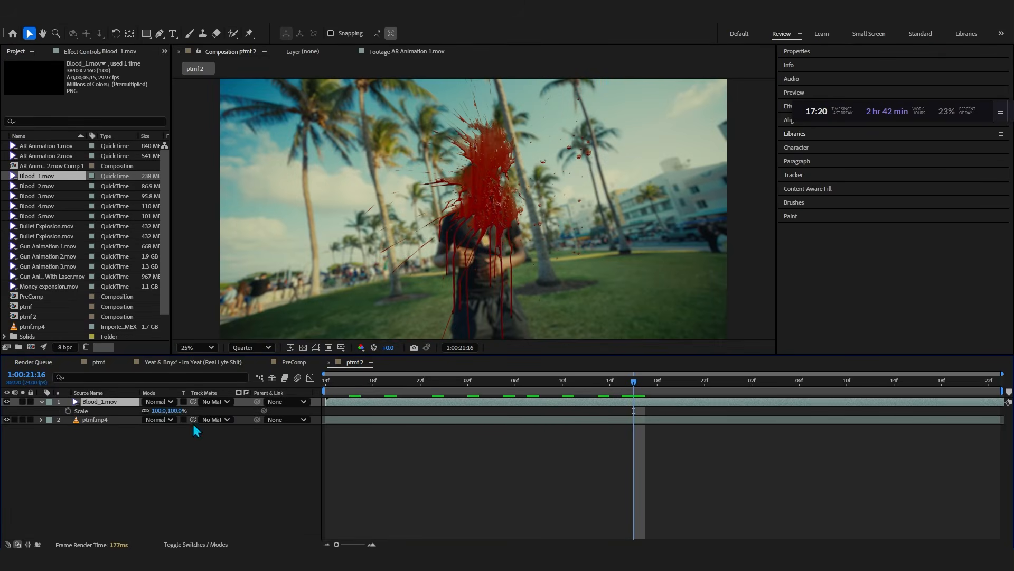
{"action": "left_click_drag", "start_coordinate": [157, 411], "coordinate": [286, 410]}
{"action": "left_click_drag", "start_coordinate": [504, 201], "coordinate": [595, 206]}
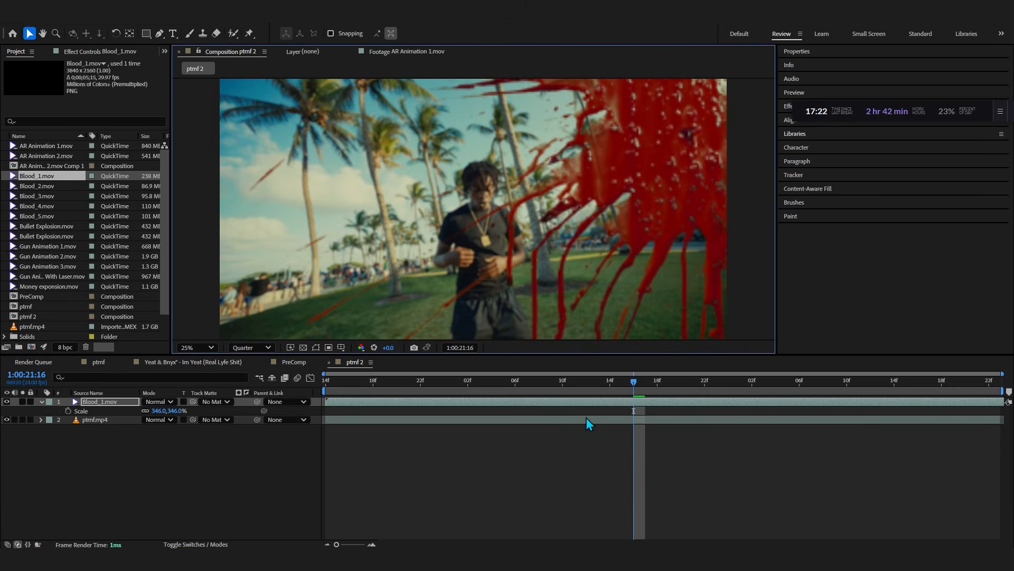
{"action": "key", "text": "="}
{"action": "key", "text": "Delete"}
- View the Blood_3.mov footage and look over all the clips in the Blood folder
{"action": "double_click", "coordinate": [33, 196]}
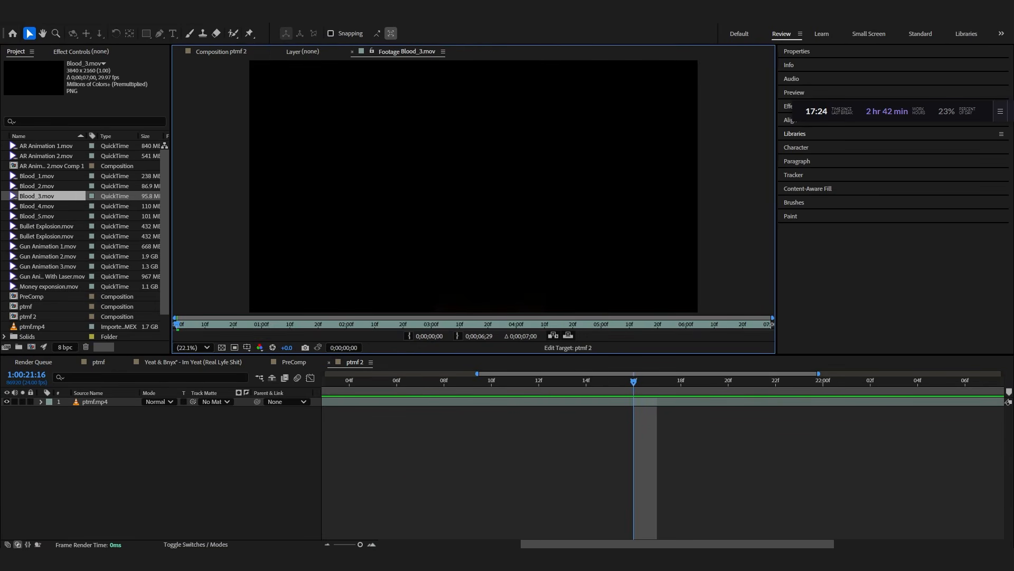
{"action": "left_click", "coordinate": [212, 53]}
{"action": "key", "text": "alt+Tab"}
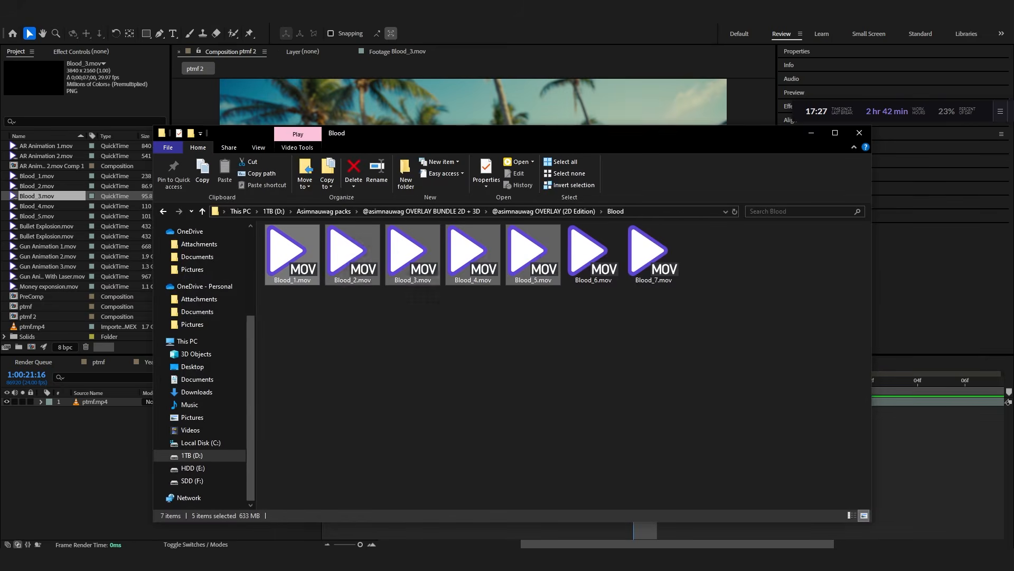
{"action": "left_click_drag", "start_coordinate": [682, 323], "coordinate": [262, 241]}
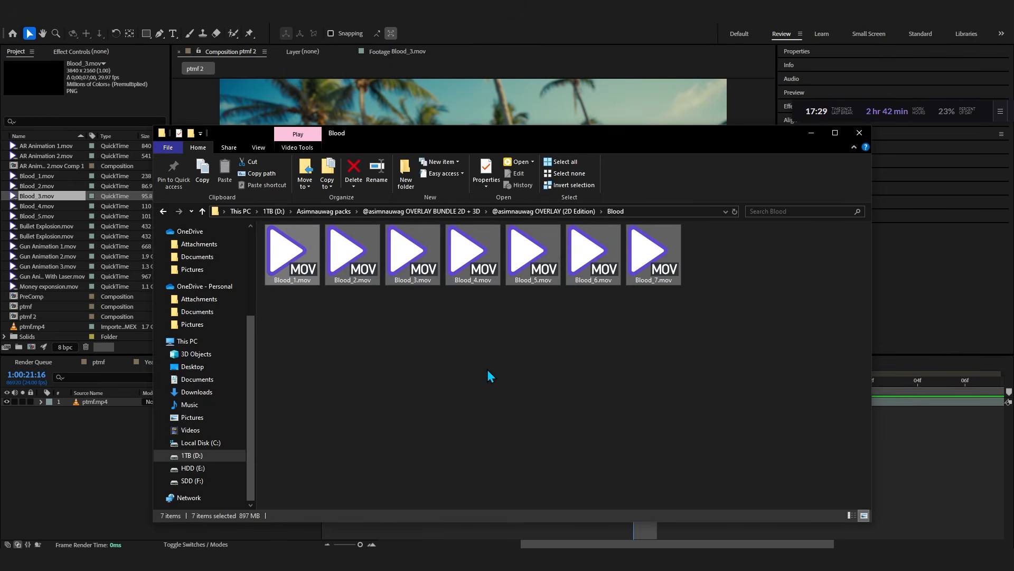
- Import all clips from the 2D Edition Electric folder into the After Effects project
{"action": "key", "text": "alt+Left"}
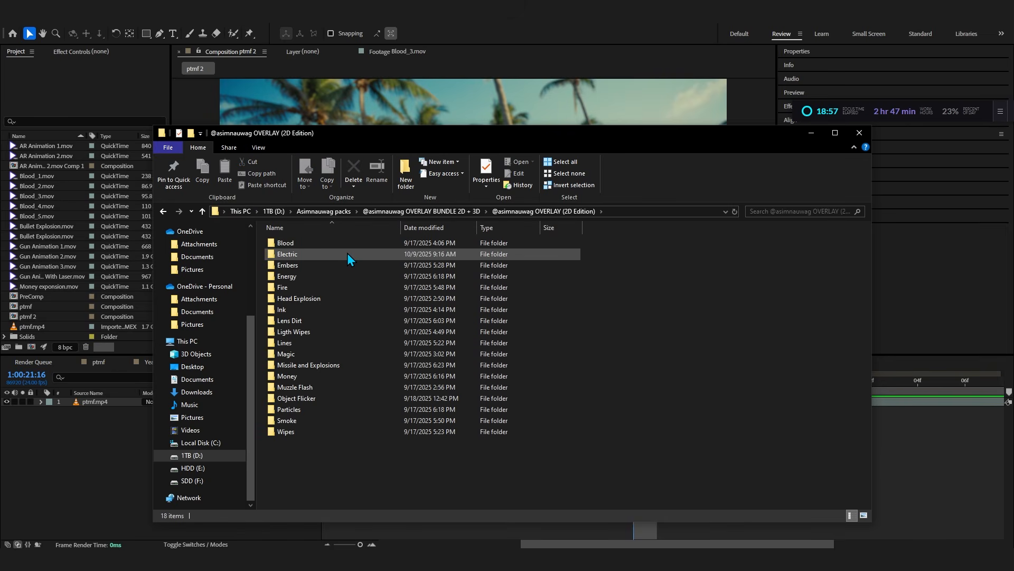
{"action": "double_click", "coordinate": [347, 254]}
{"action": "left_click", "coordinate": [346, 254]}
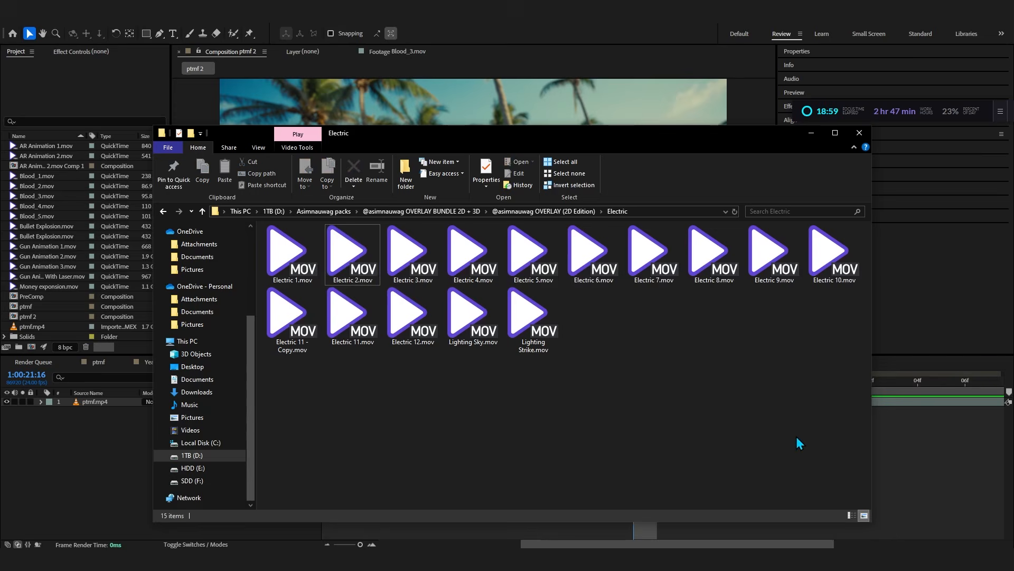
{"action": "left_click_drag", "start_coordinate": [857, 423], "coordinate": [263, 218]}
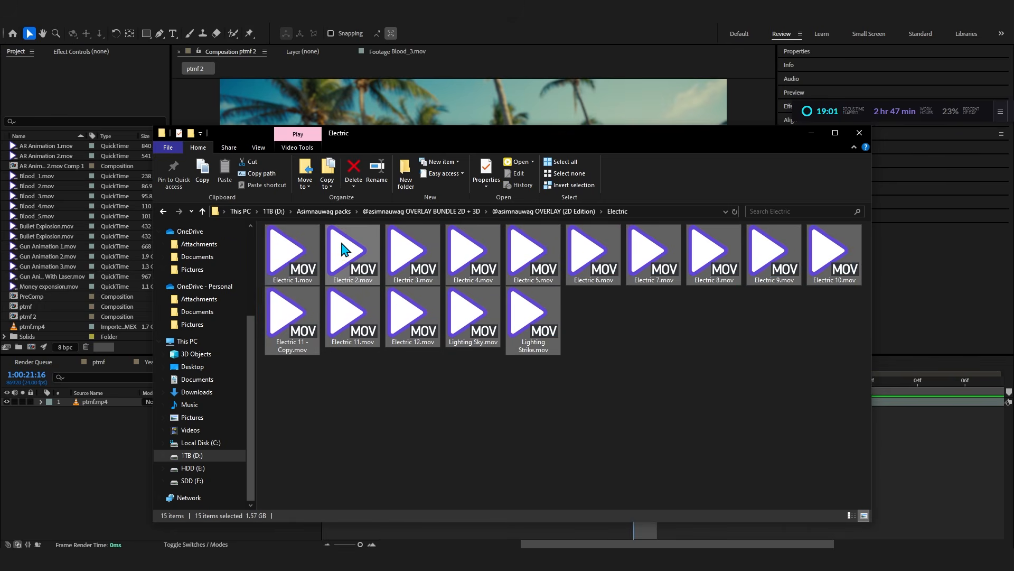
{"action": "left_click_drag", "start_coordinate": [338, 261], "coordinate": [94, 253]}
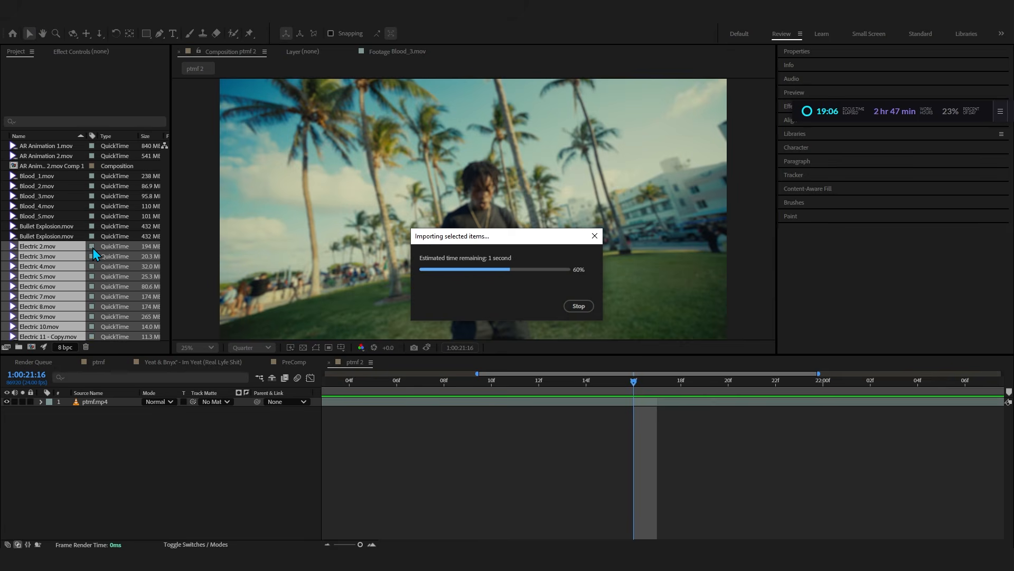
- Preview the Electric 12.mov and Electric 11.mov footage
{"action": "scroll", "coordinate": [110, 231], "scroll_direction": "down", "scroll_amount": 2}
{"action": "left_click", "coordinate": [92, 305]}
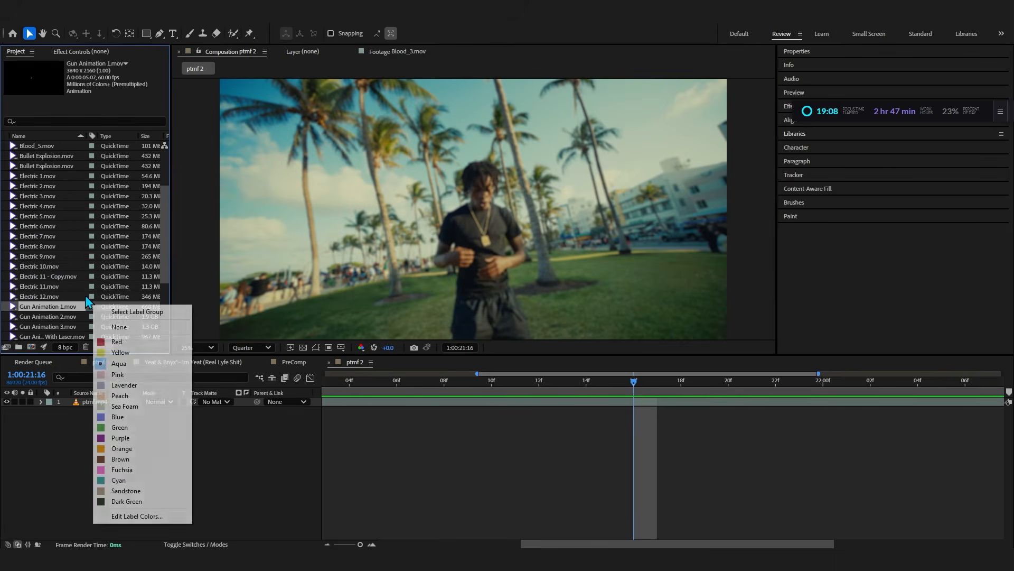
{"action": "double_click", "coordinate": [92, 296]}
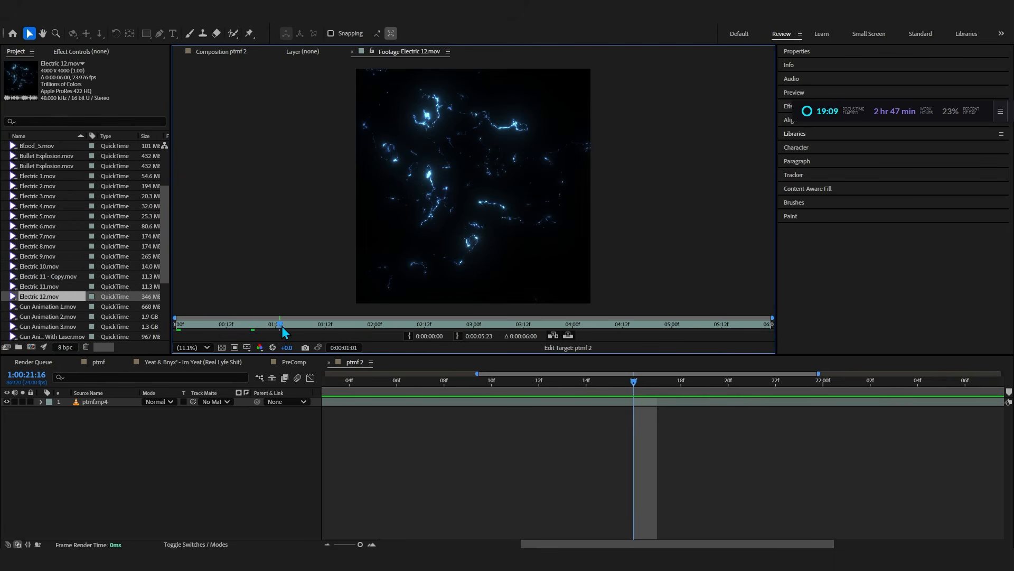
{"action": "double_click", "coordinate": [72, 286]}
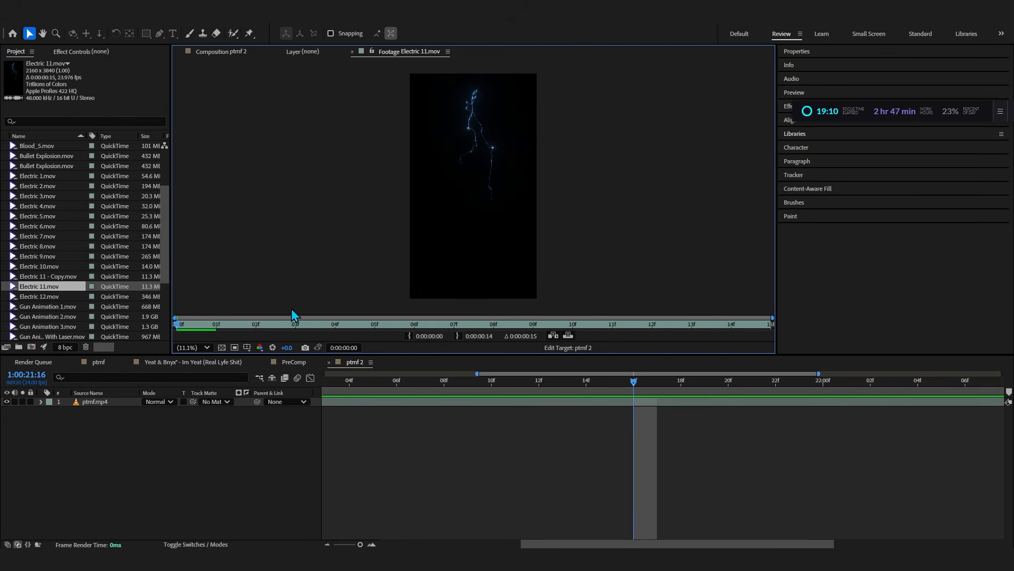
- Preview the Electric 11 - Copy.mov, Electric 10.mov, Electric 9.mov, Electric 8.mov and Electric 6.mov footage
{"action": "double_click", "coordinate": [53, 276]}
{"action": "double_click", "coordinate": [43, 266]}
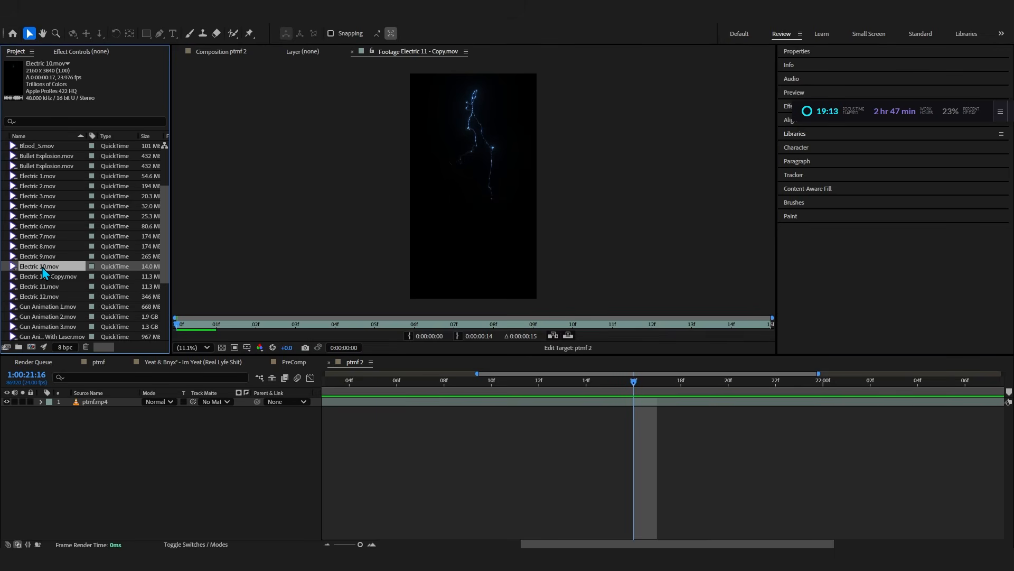
{"action": "double_click", "coordinate": [49, 256]}
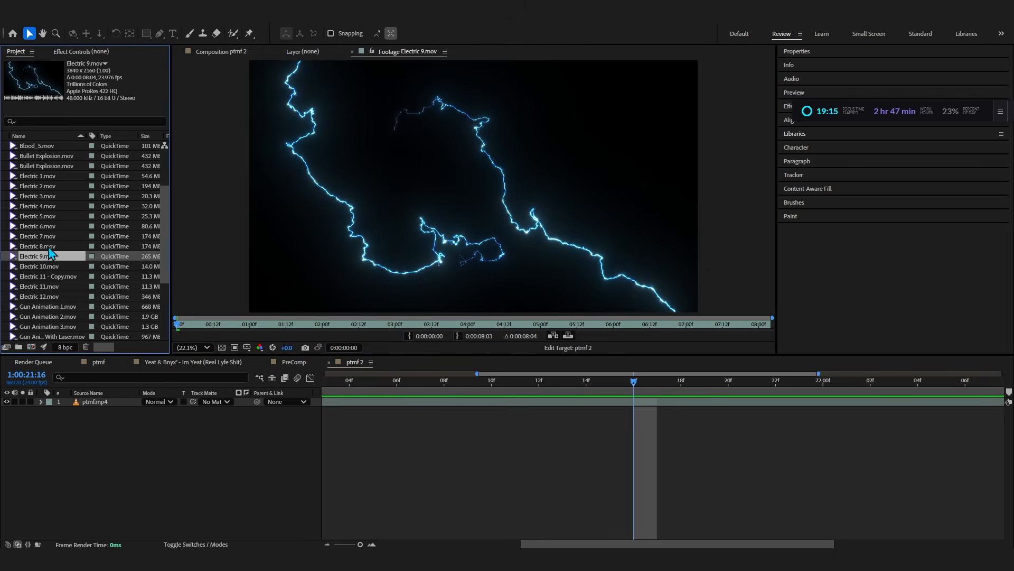
{"action": "double_click", "coordinate": [46, 246]}
{"action": "double_click", "coordinate": [37, 226]}
- Try Electric 6.mov above ptmf.mp4 with Linear Dodge blending and a scale of 155%, scrubbing through the result
{"action": "left_click_drag", "start_coordinate": [37, 226], "coordinate": [102, 414]}
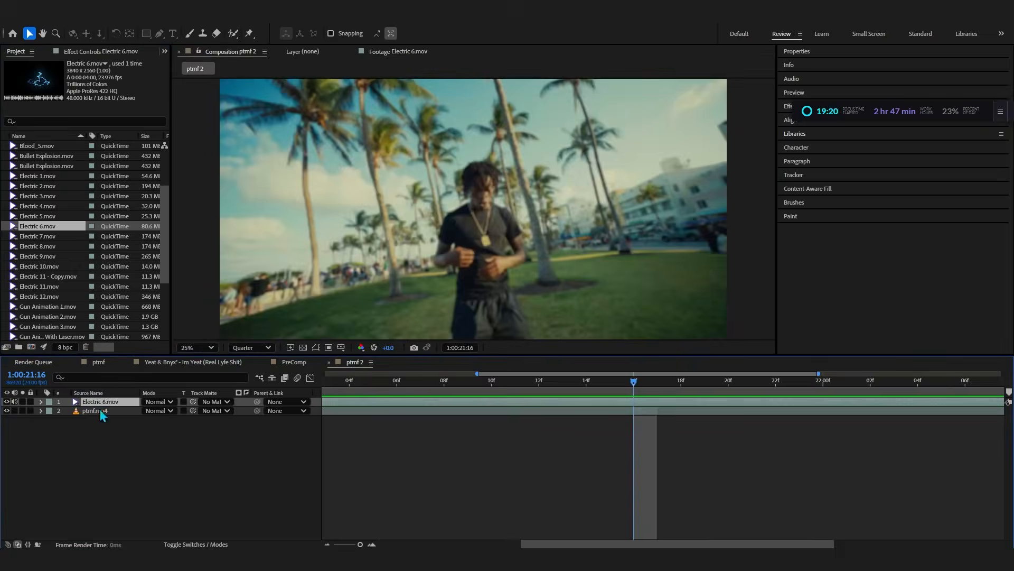
{"action": "key", "text": "minus"}
{"action": "left_click", "coordinate": [170, 402]}
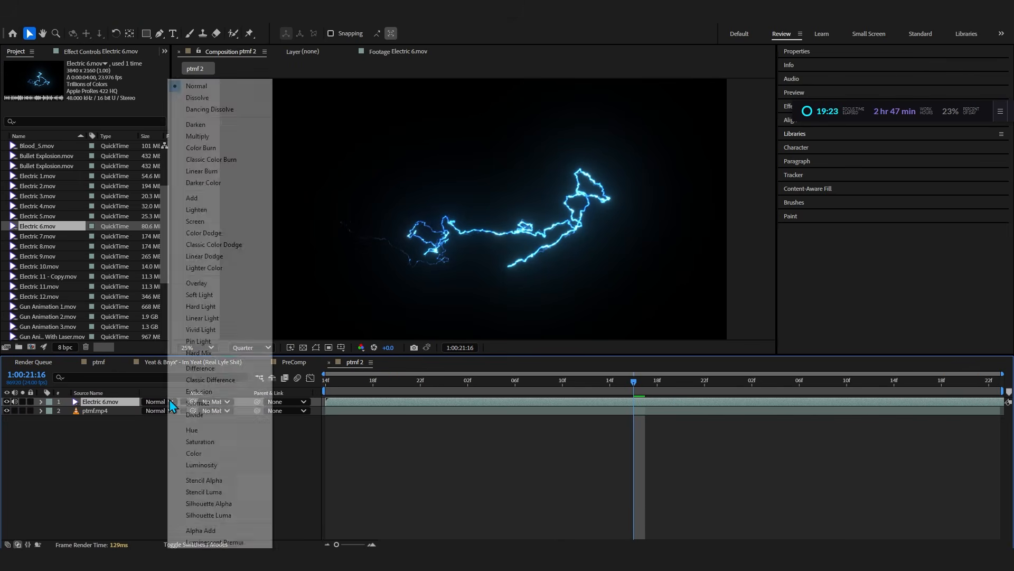
{"action": "left_click", "coordinate": [226, 262]}
{"action": "key", "text": "s"}
{"action": "left_click_drag", "start_coordinate": [174, 414], "coordinate": [574, 318]}
{"action": "left_click_drag", "start_coordinate": [604, 397], "coordinate": [928, 424]}
{"action": "left_click", "coordinate": [906, 408]}
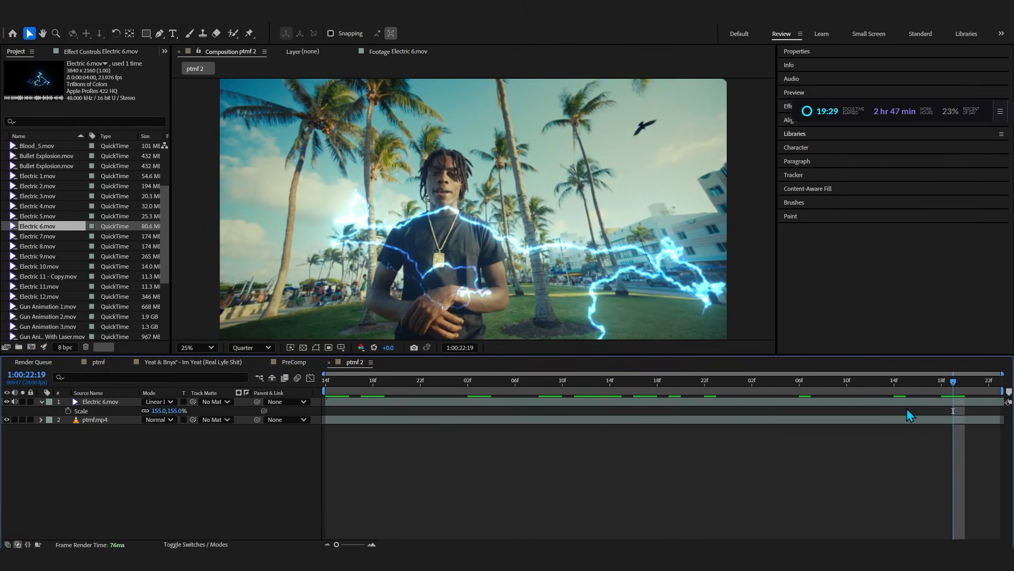
- Duplicate the Electric 6.mov layer with the copy shifted up into the sky, play the composition, and delete both electric layers
{"action": "left_click", "coordinate": [893, 401]}
{"action": "key", "text": "ctrl+d"}
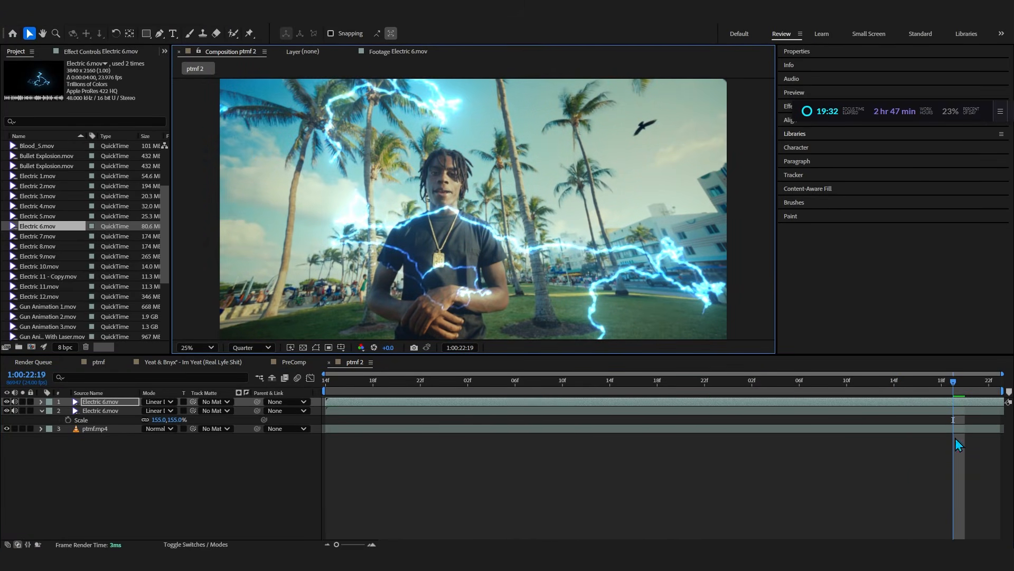
{"action": "key", "text": "space"}
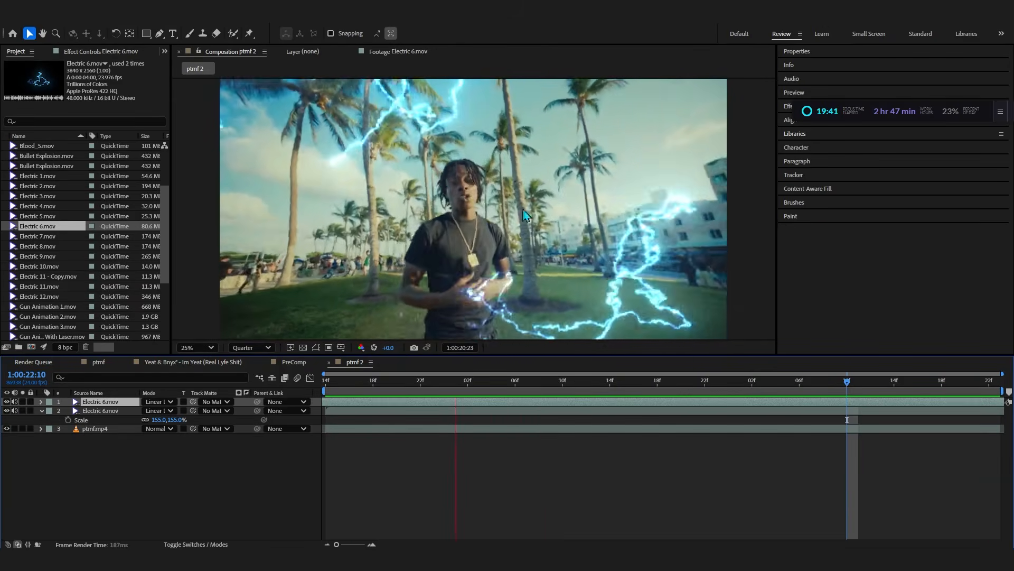
{"action": "key", "text": "space"}
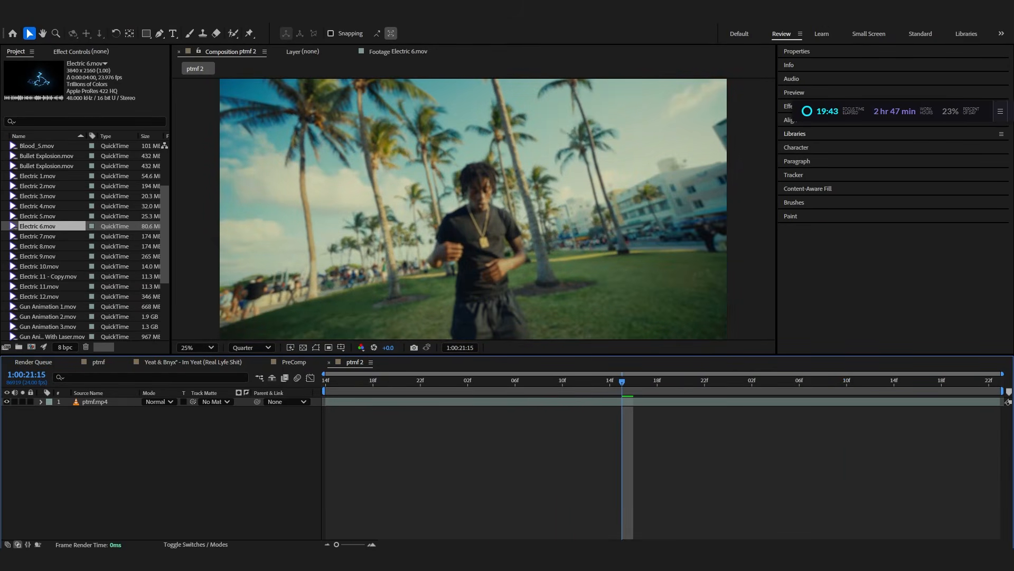
- Switch to File Explorer and import all clips from the 2D Edition Embers folder into the After Effects project
{"action": "key", "text": "alt+Tab"}
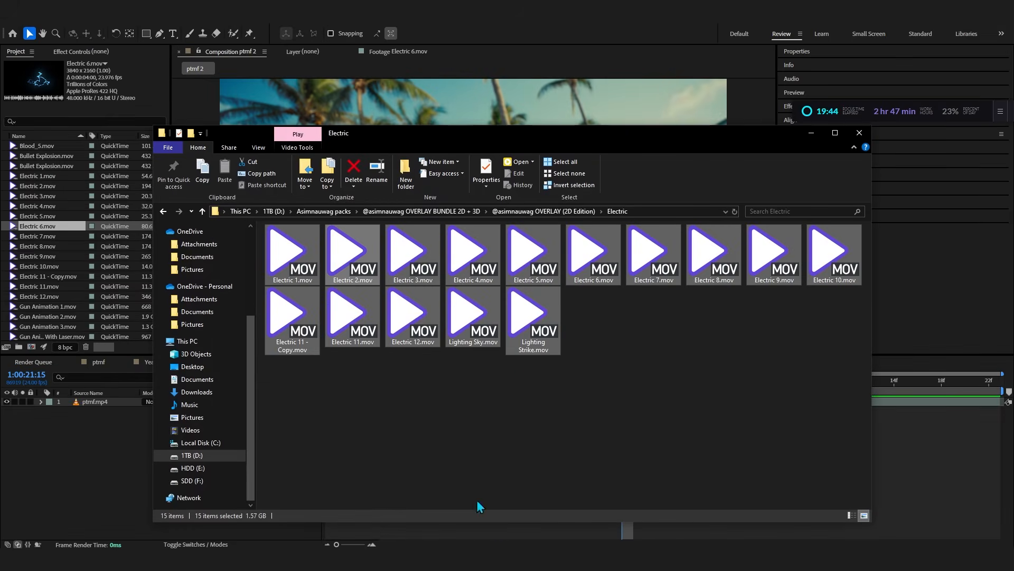
{"action": "left_click", "coordinate": [515, 372]}
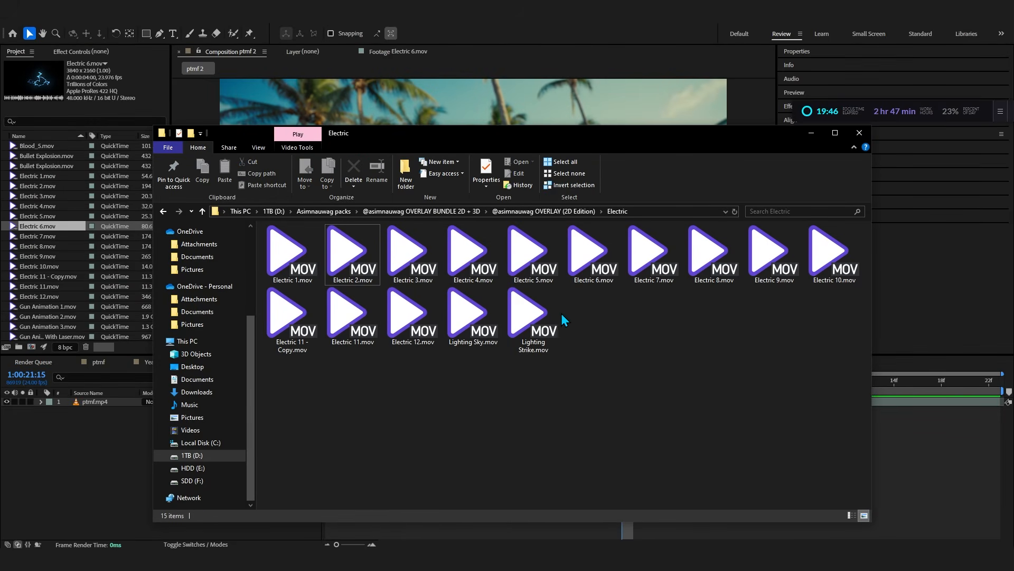
{"action": "key", "text": "alt+Up"}
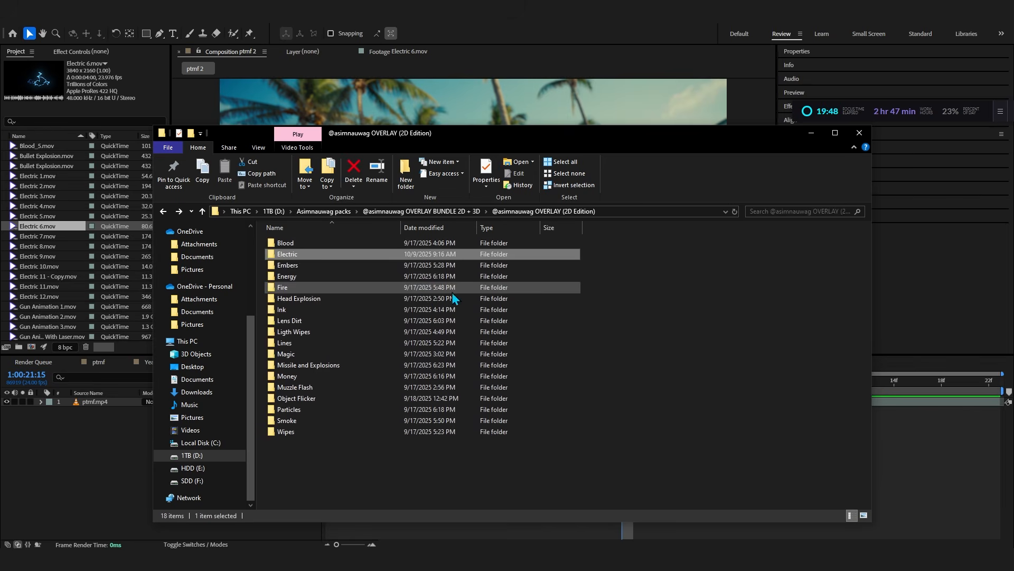
{"action": "double_click", "coordinate": [301, 267]}
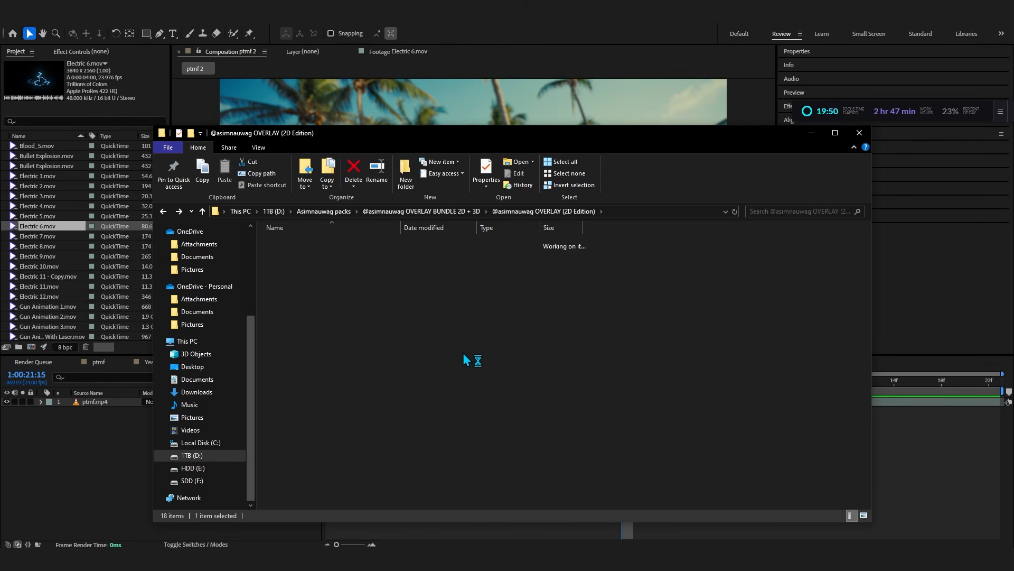
{"action": "left_click_drag", "start_coordinate": [655, 321], "coordinate": [353, 284]}
{"action": "left_click", "coordinate": [341, 274]}
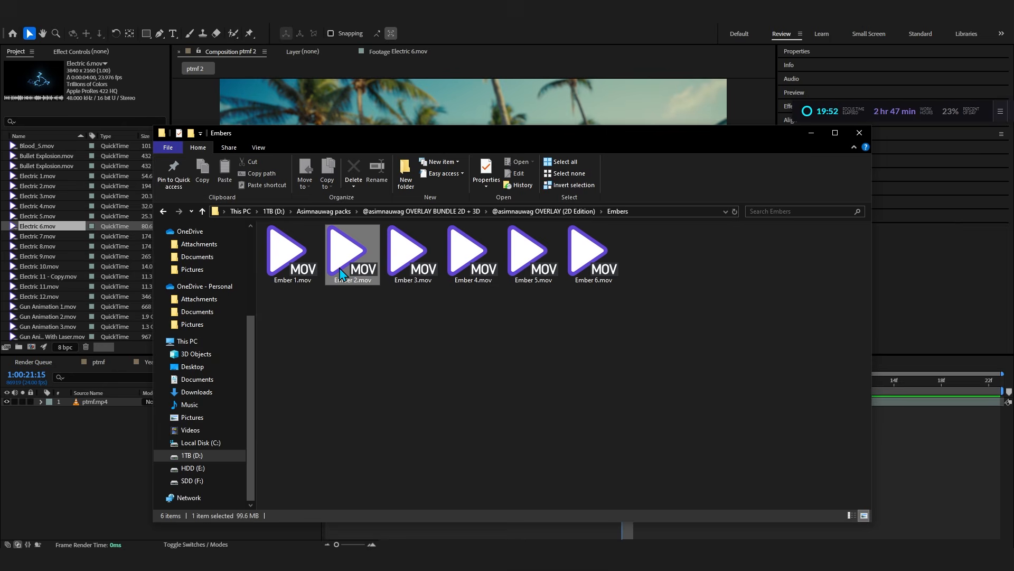
{"action": "left_click_drag", "start_coordinate": [681, 373], "coordinate": [98, 288]}
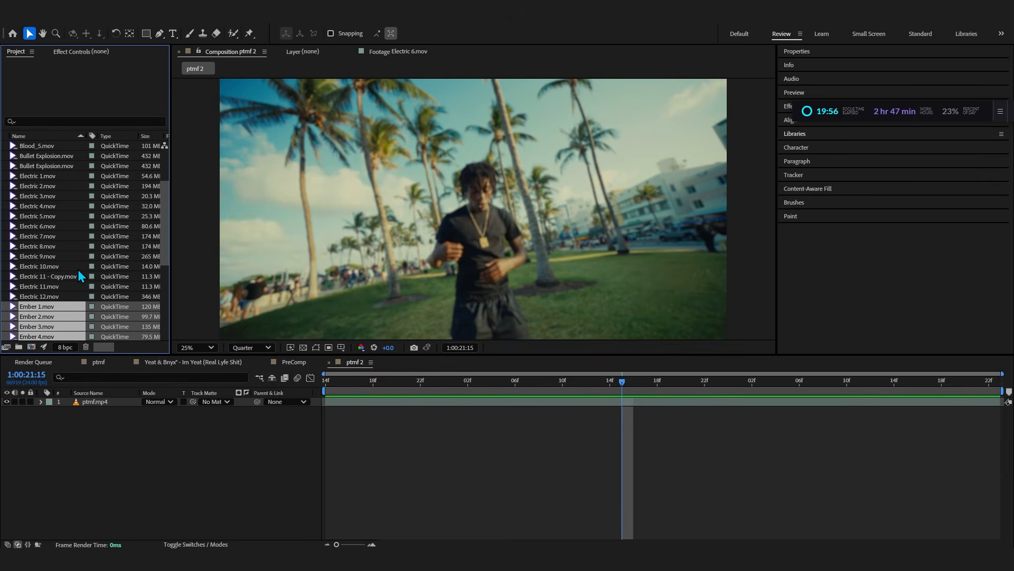
- Preview the Ember 1.mov through Ember 5.mov footage by scrubbing through the clips
{"action": "double_click", "coordinate": [38, 278]}
{"action": "double_click", "coordinate": [38, 287]}
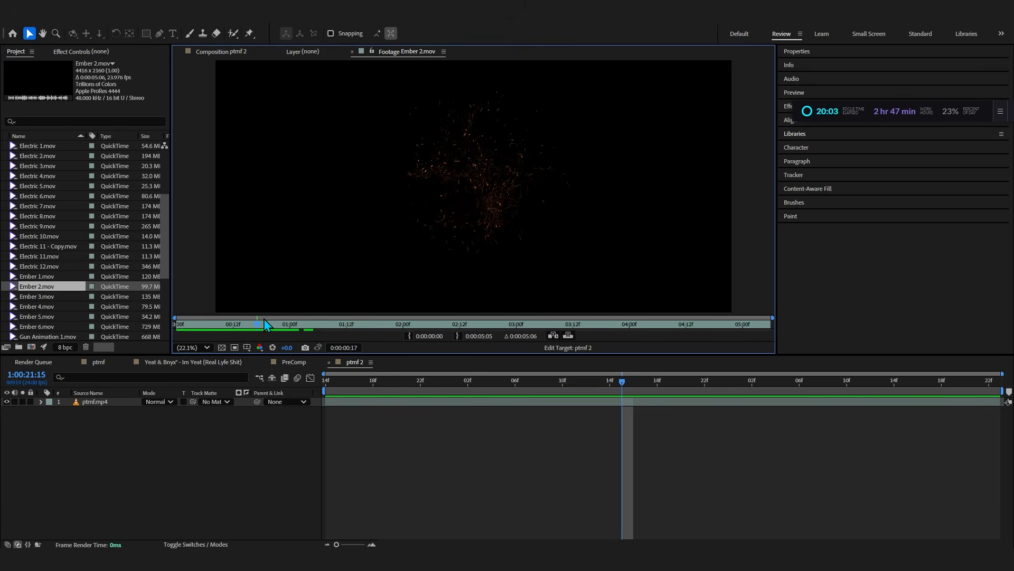
{"action": "double_click", "coordinate": [55, 298]}
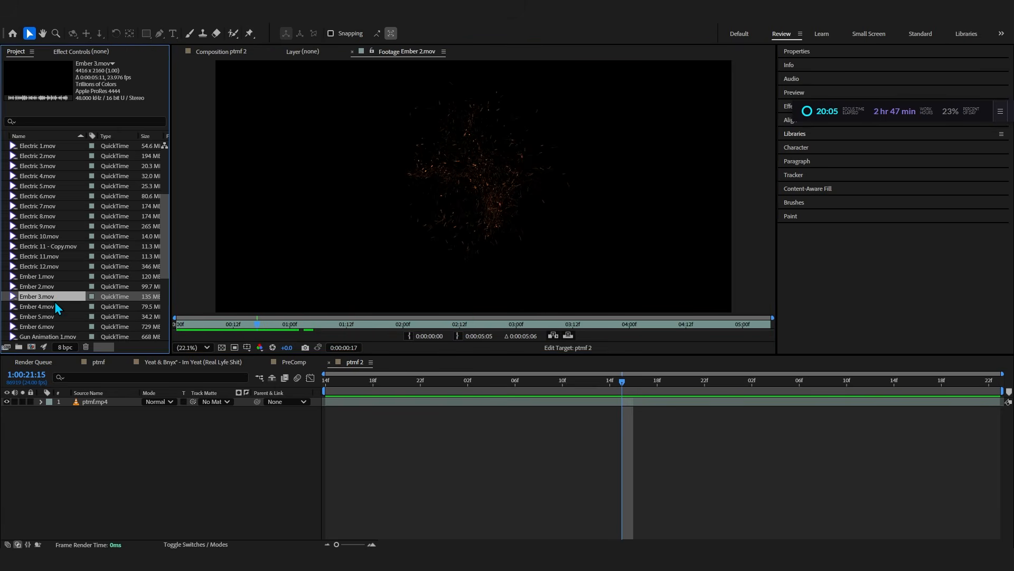
{"action": "left_click_drag", "start_coordinate": [178, 323], "coordinate": [207, 324]}
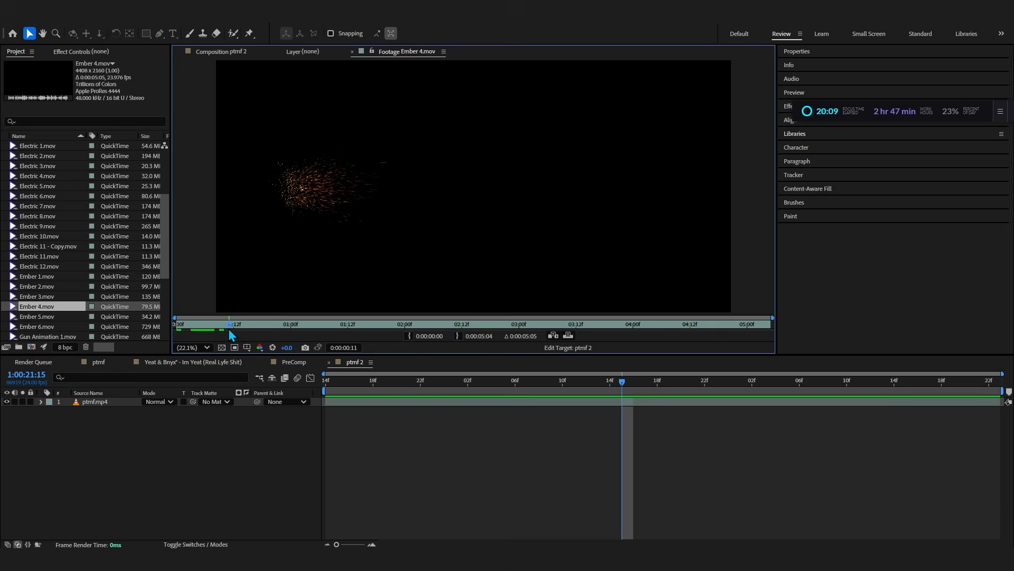
{"action": "left_click_drag", "start_coordinate": [230, 330], "coordinate": [279, 334]}
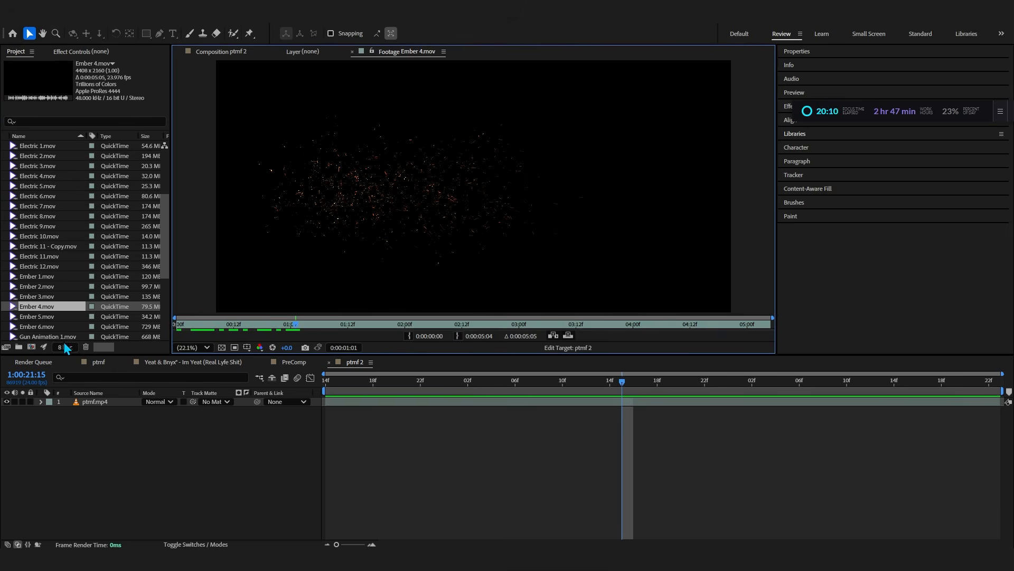
{"action": "double_click", "coordinate": [63, 317]}
{"action": "left_click_drag", "start_coordinate": [211, 325], "coordinate": [257, 331]}
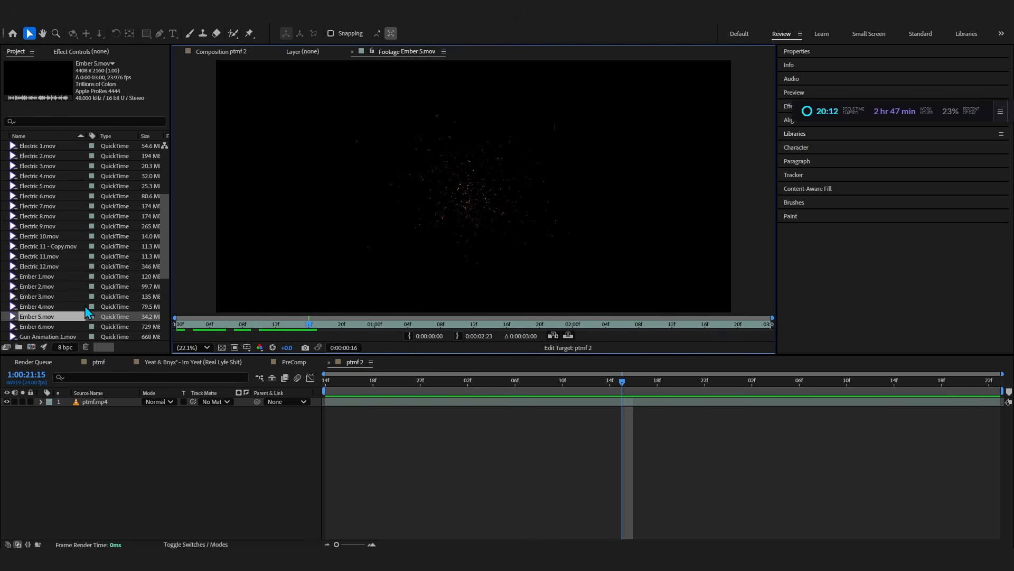
- Try Ember 2.mov above ptmf.mp4 with Linear Dodge blending and a scale of 222%
{"action": "left_click_drag", "start_coordinate": [37, 285], "coordinate": [124, 410]}
{"action": "left_click_drag", "start_coordinate": [385, 389], "coordinate": [506, 386]}
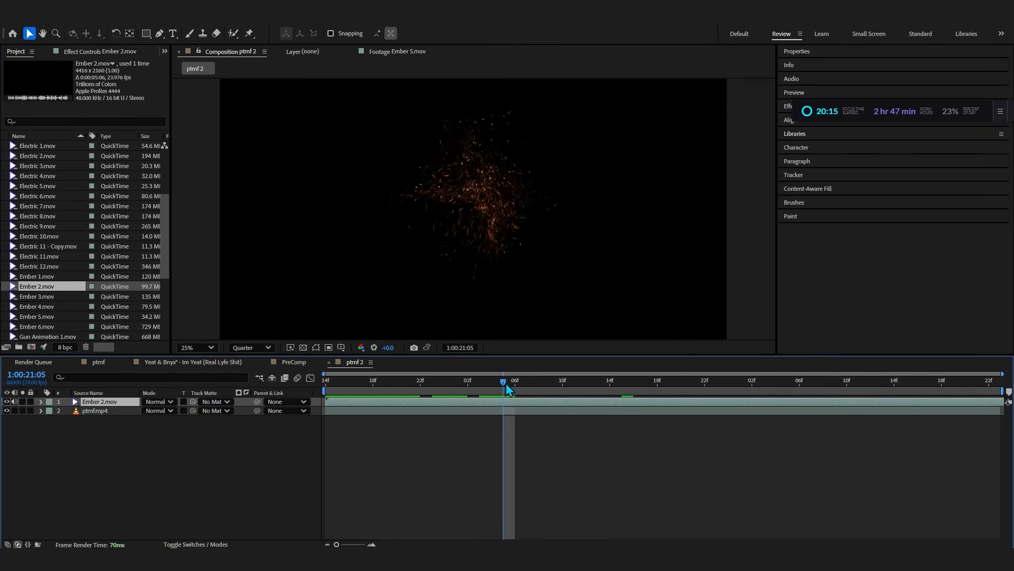
{"action": "left_click", "coordinate": [170, 404]}
{"action": "left_click", "coordinate": [216, 257]}
{"action": "key", "text": "s"}
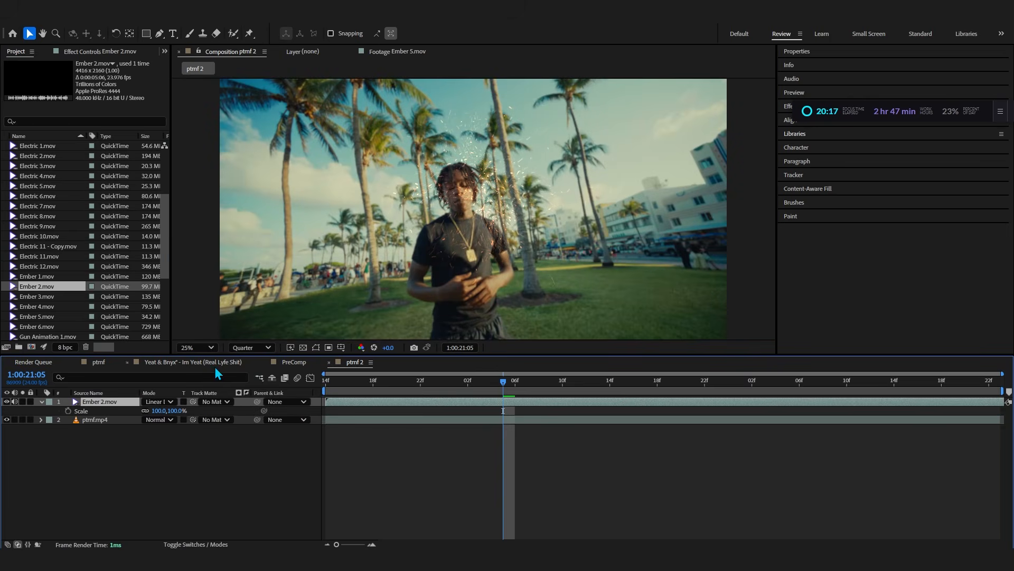
{"action": "left_click_drag", "start_coordinate": [161, 411], "coordinate": [728, 376]}
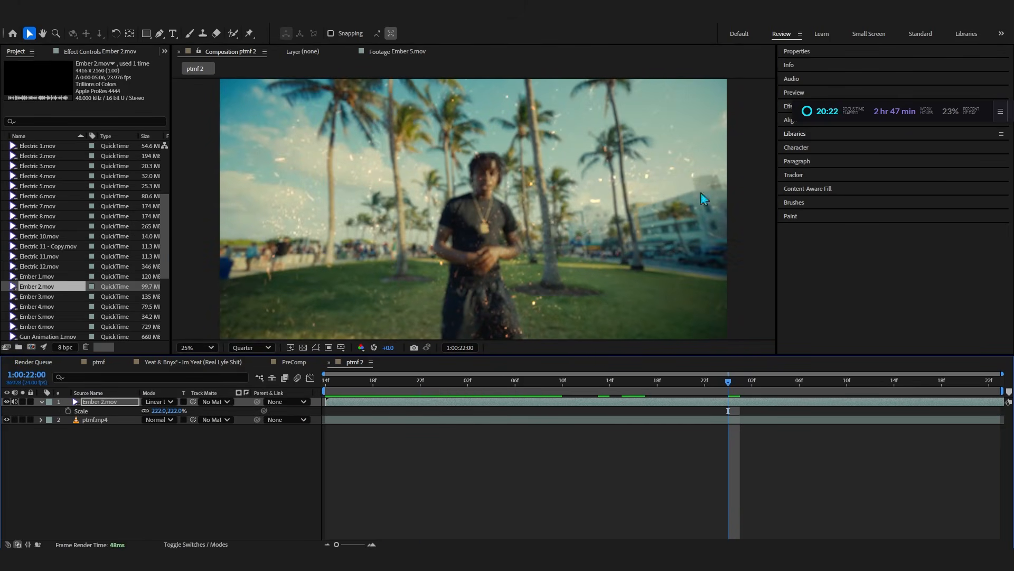
- Play the composition with the ember overlay and delete the Ember 2.mov layer
{"action": "key", "text": "space"}
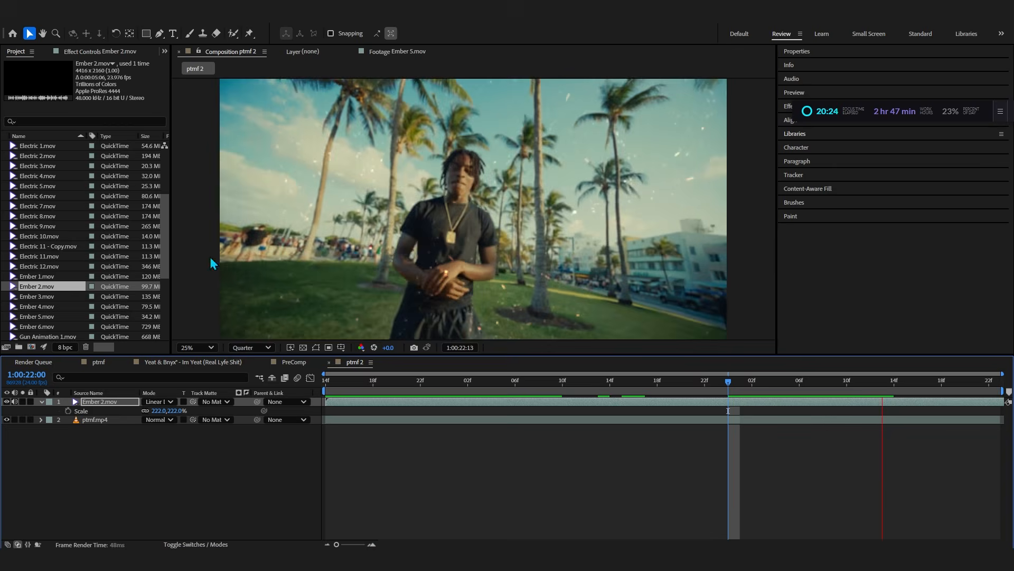
{"action": "key", "text": "space"}
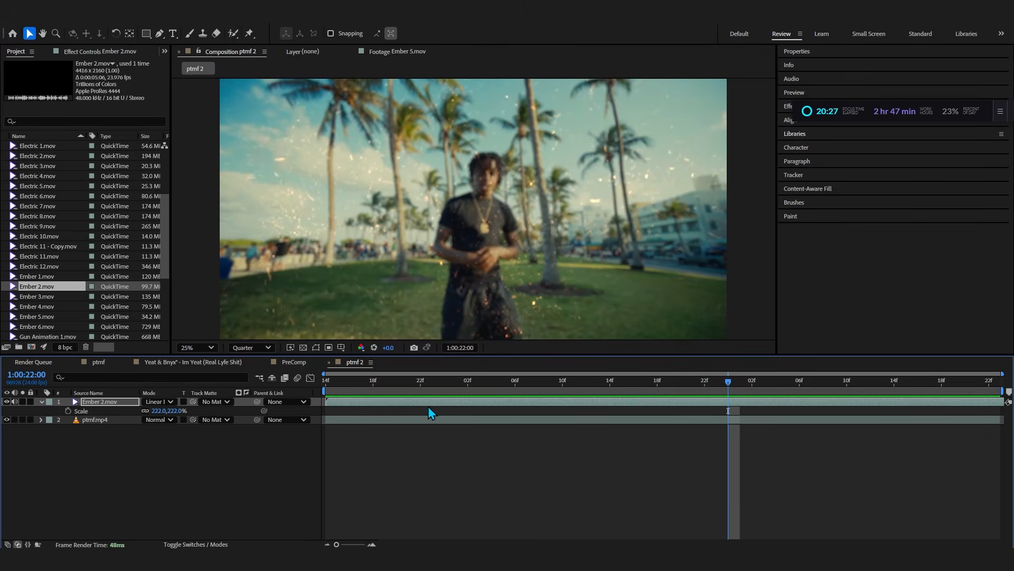
{"action": "left_click", "coordinate": [427, 407]}
{"action": "key", "text": "Delete"}
- Switch to File Explorer and import all clips from the 2D Edition Energy folder into the After Effects project
{"action": "left_click", "coordinate": [481, 547]}
{"action": "key", "text": "alt+Left"}
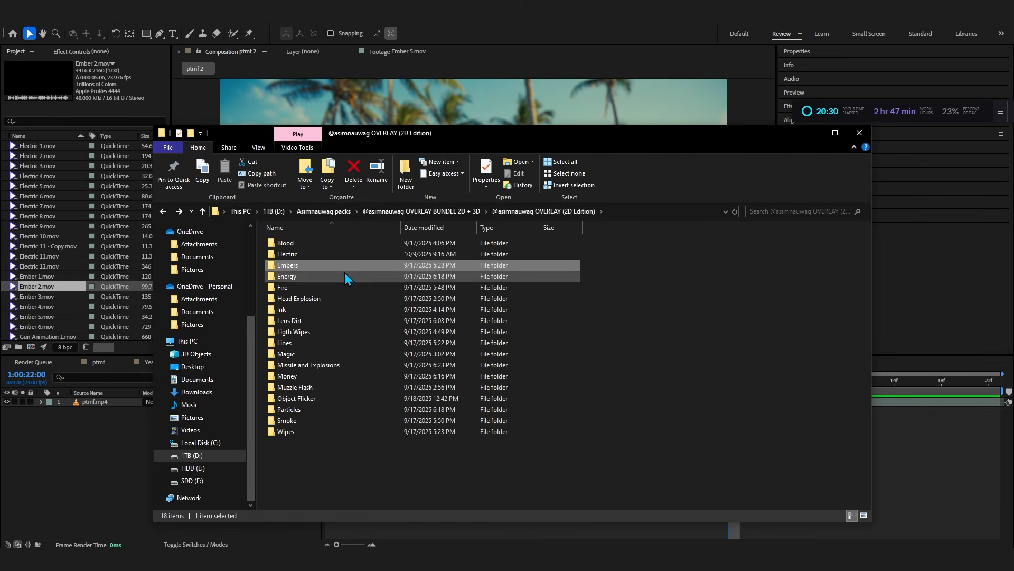
{"action": "double_click", "coordinate": [347, 276]}
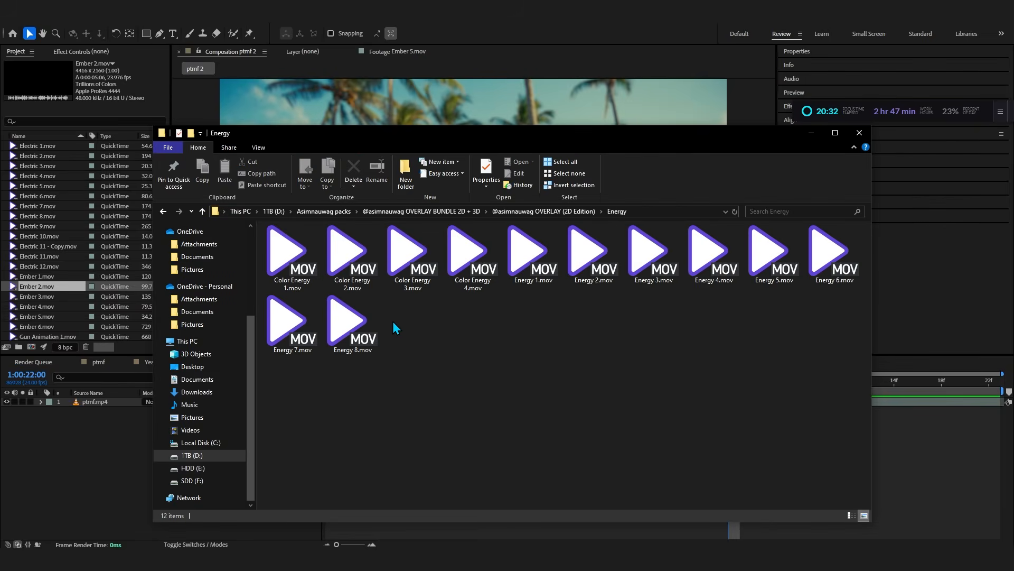
{"action": "key", "text": "ctrl+a"}
{"action": "left_click_drag", "start_coordinate": [358, 308], "coordinate": [101, 321]}
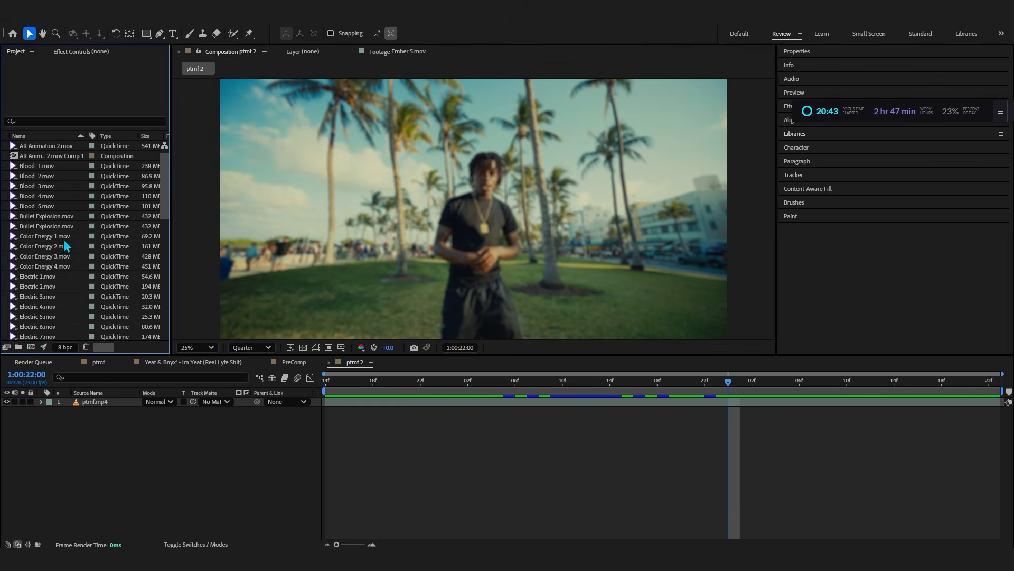
- Preview the Color Energy 1.mov through Color Energy 4.mov footage by scrubbing through each clip
{"action": "double_click", "coordinate": [63, 237]}
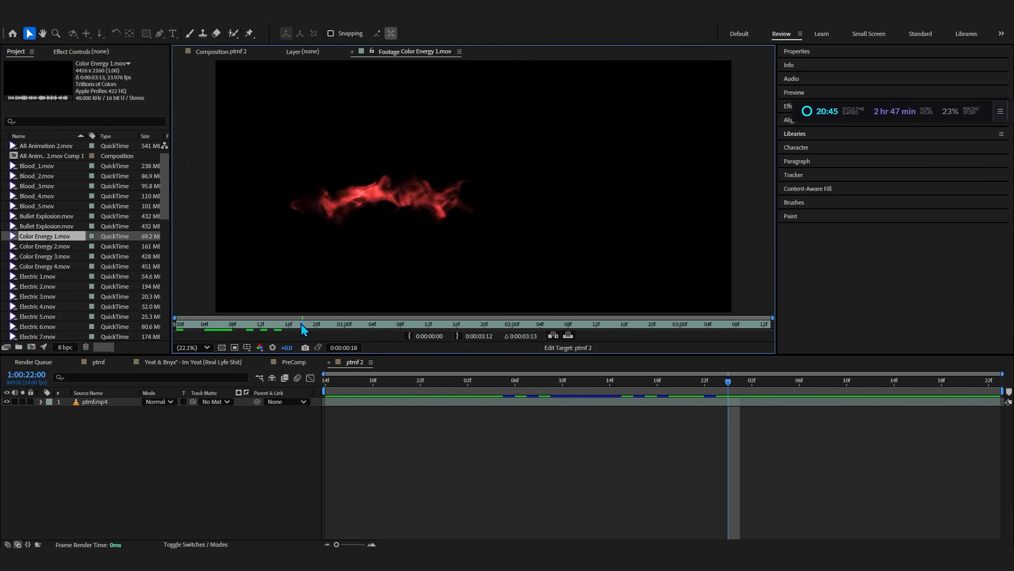
{"action": "left_click_drag", "start_coordinate": [300, 323], "coordinate": [501, 324]}
{"action": "double_click", "coordinate": [28, 246]}
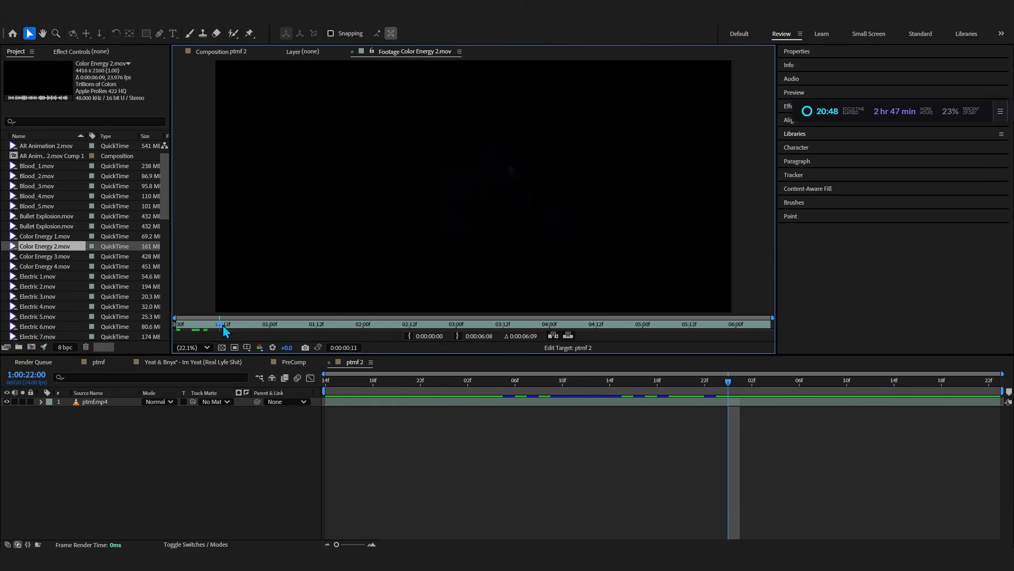
{"action": "double_click", "coordinate": [58, 256]}
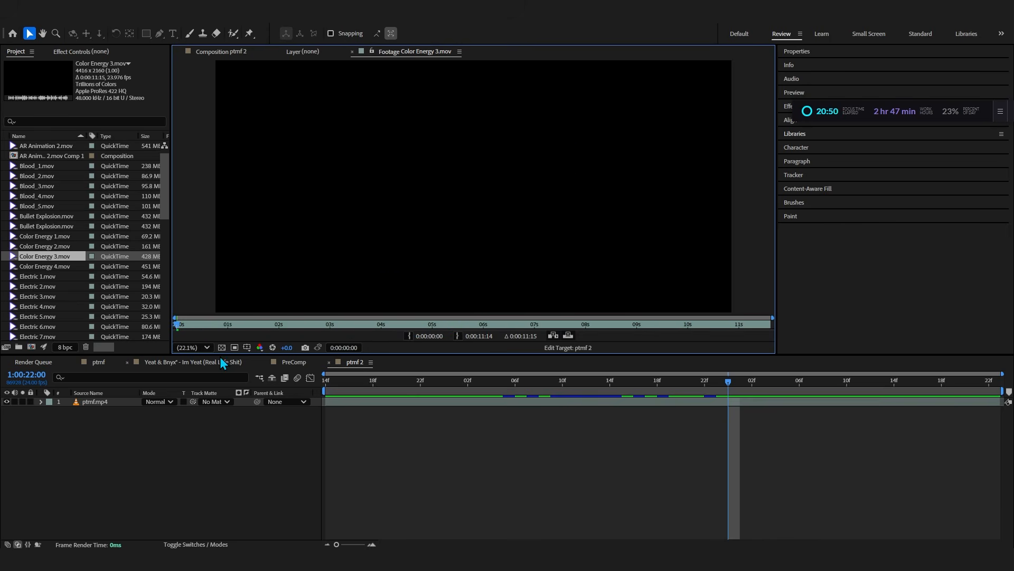
{"action": "left_click_drag", "start_coordinate": [219, 327], "coordinate": [373, 325]}
{"action": "double_click", "coordinate": [58, 267]}
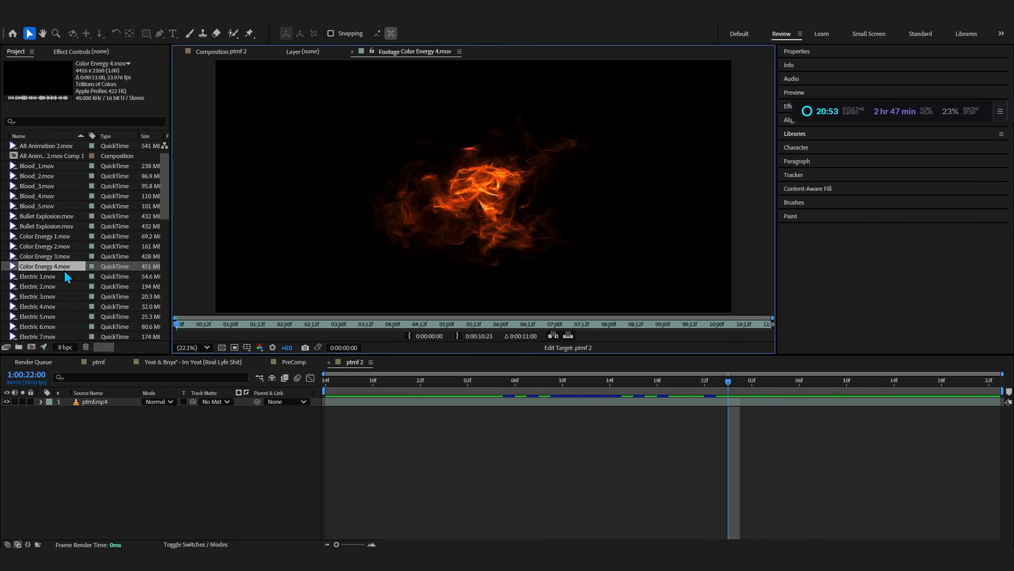
{"action": "left_click_drag", "start_coordinate": [186, 326], "coordinate": [465, 345]}
{"action": "key", "text": "space"}
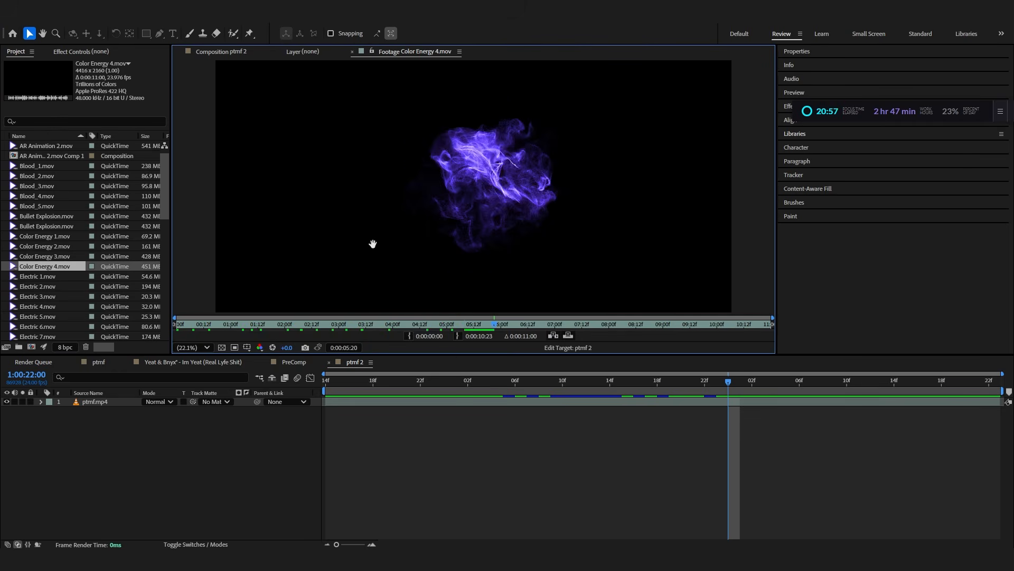
- Add Color Energy 1.mov above ptmf.mp4 with Linear Dodge blending, scale it to 179%, and play the composition
{"action": "left_click_drag", "start_coordinate": [35, 236], "coordinate": [85, 401]}
{"action": "left_click", "coordinate": [156, 402]}
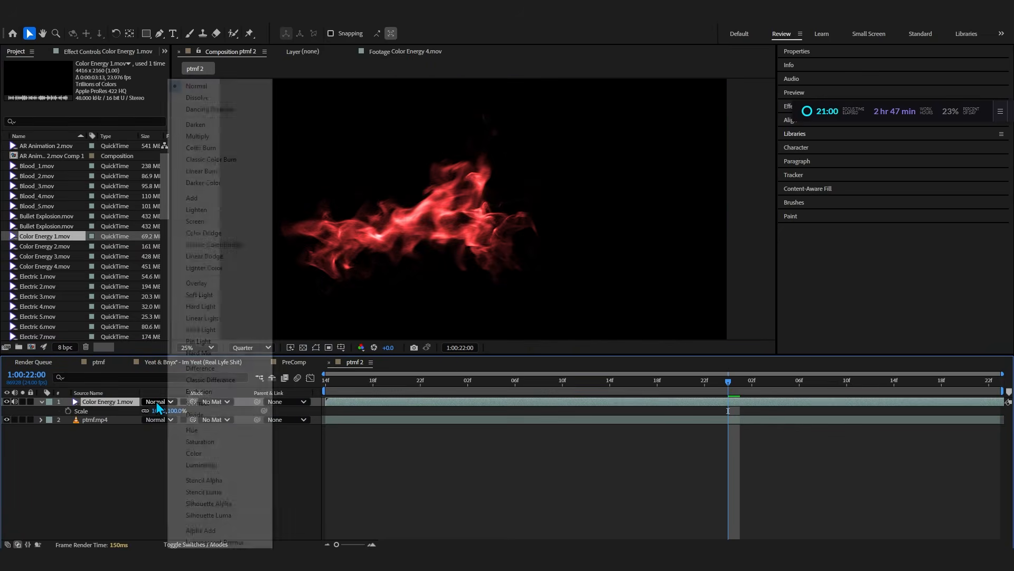
{"action": "left_click", "coordinate": [204, 256]}
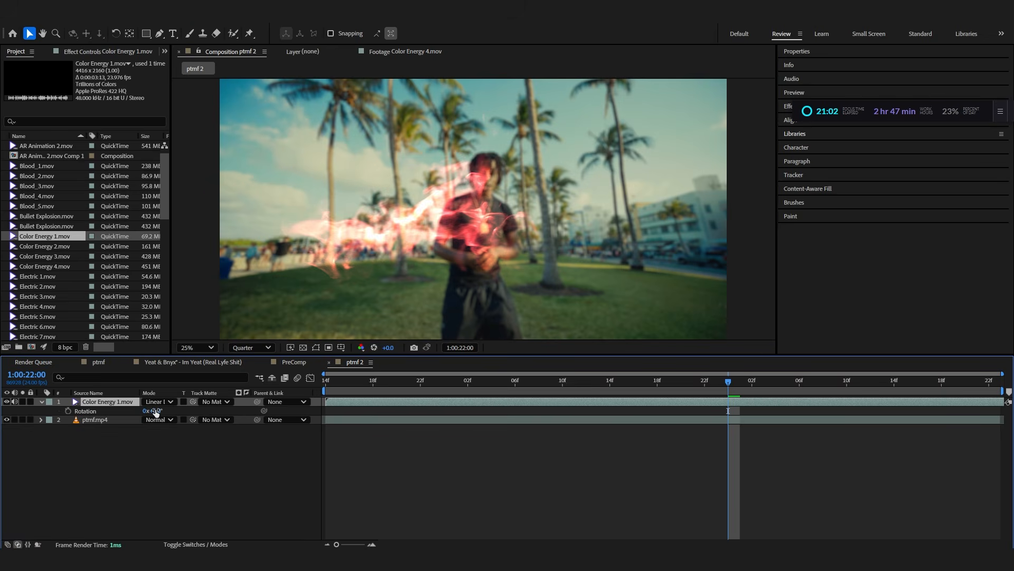
{"action": "key", "text": "s"}
{"action": "left_click_drag", "start_coordinate": [156, 410], "coordinate": [198, 404]}
{"action": "key", "text": "space"}
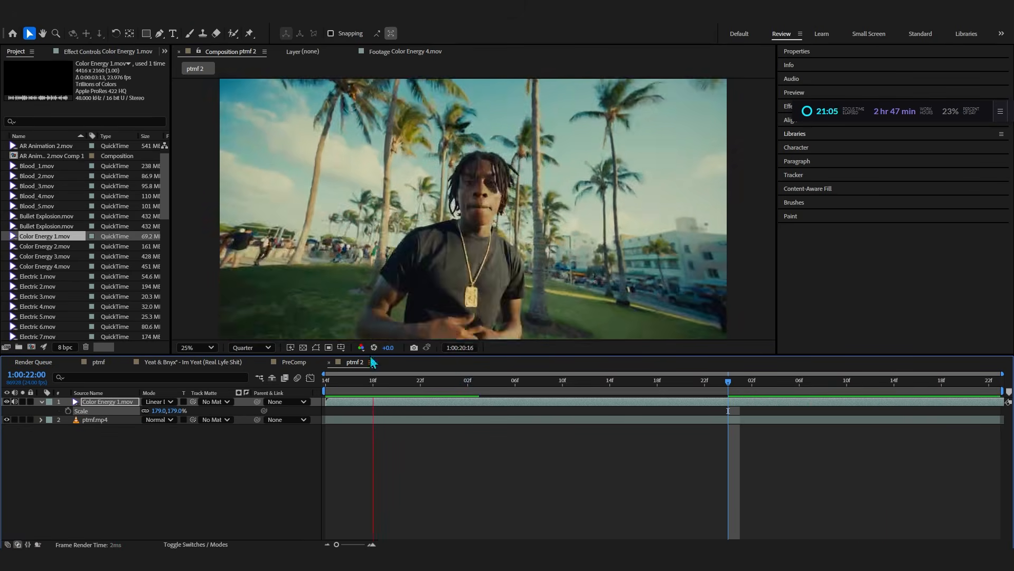
- Play the composition from several frames to review the Color Energy 1.mov overlay on the footage
{"action": "key", "text": "space"}
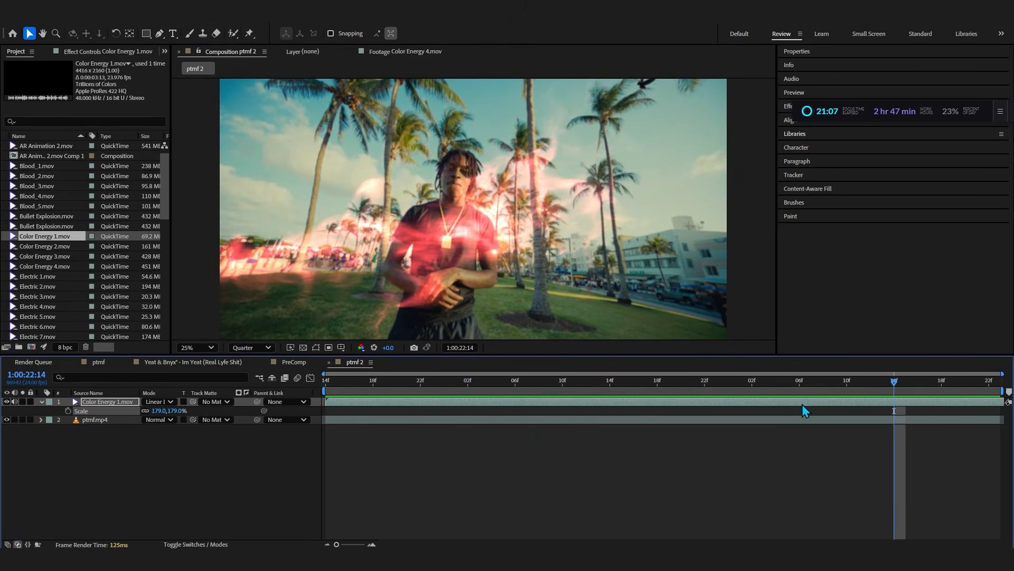
{"action": "left_click_drag", "start_coordinate": [802, 403], "coordinate": [610, 415]}
{"action": "left_click", "coordinate": [420, 381]}
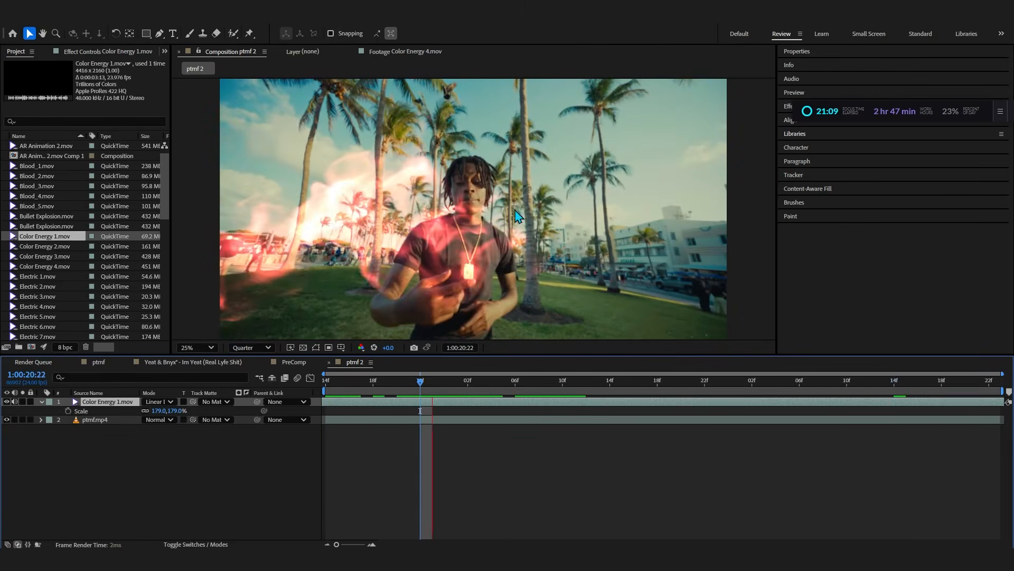
{"action": "key", "text": "space"}
{"action": "left_click", "coordinate": [500, 236]}
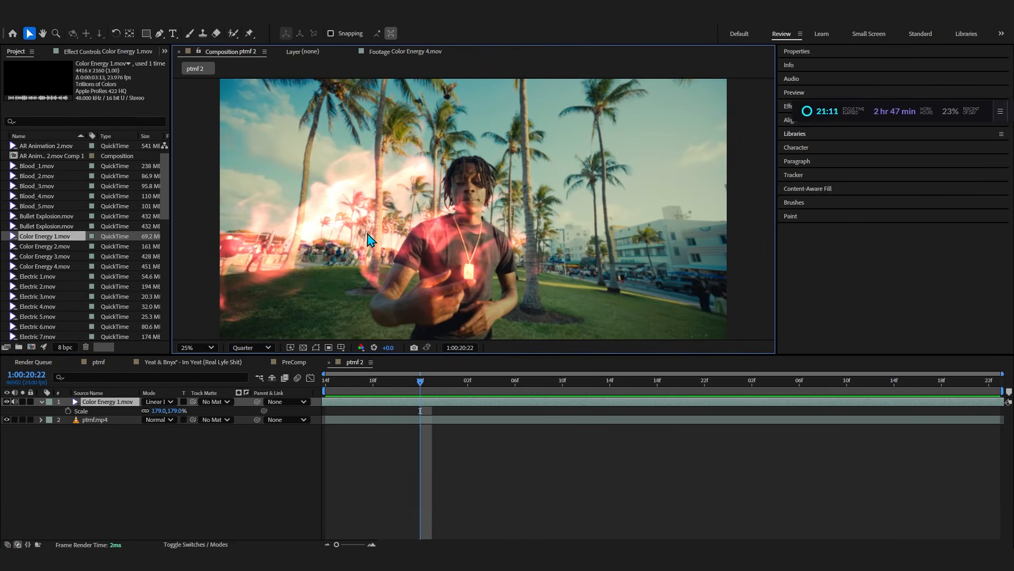
{"action": "key", "text": "space"}
{"action": "key", "text": "space"}
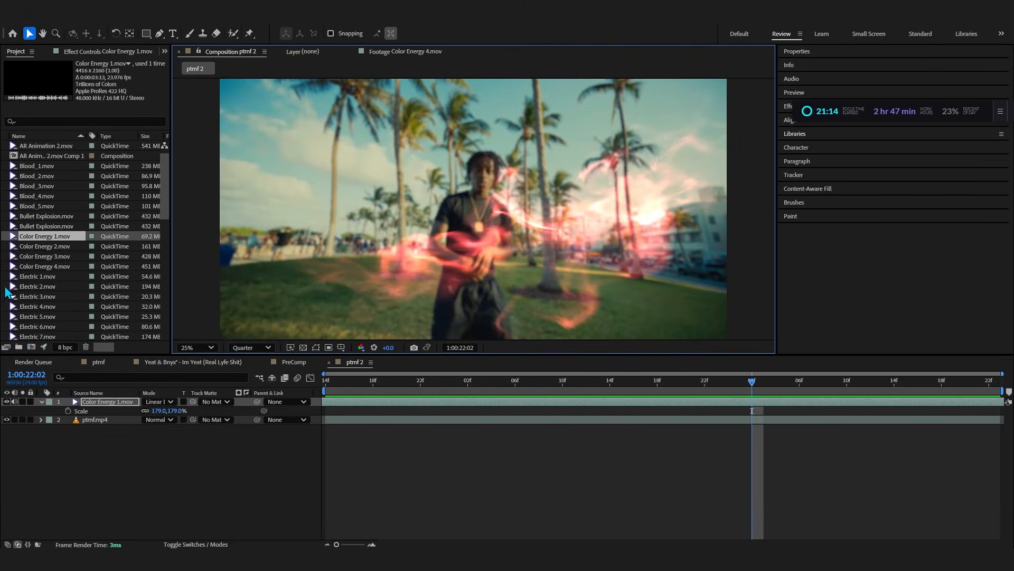
- Open the Energy 2.mov footage and scrub through it, and open the Energy 8.mov footage
{"action": "scroll", "coordinate": [22, 276], "scroll_direction": "down", "scroll_amount": 8}
{"action": "double_click", "coordinate": [24, 196]}
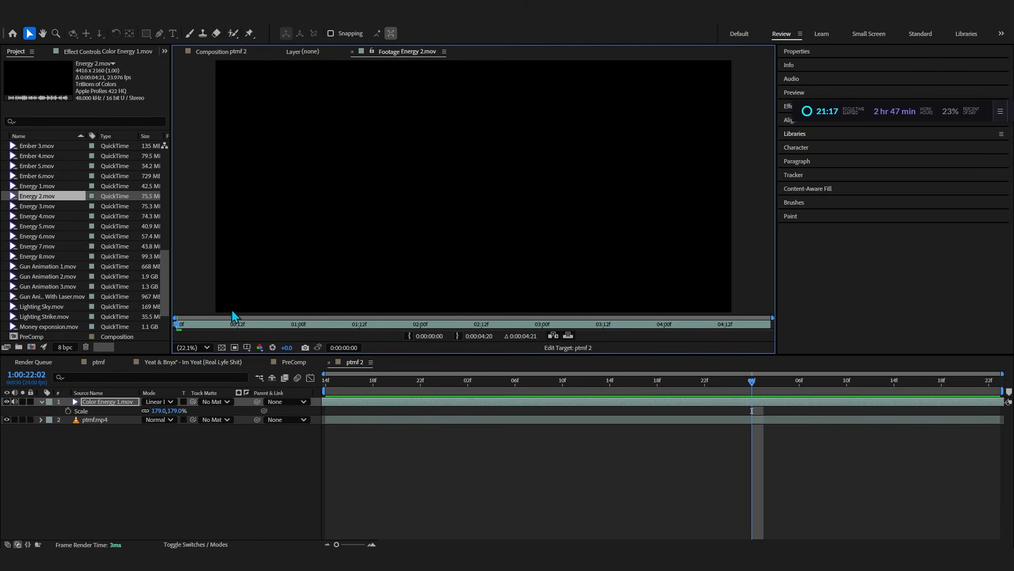
{"action": "left_click_drag", "start_coordinate": [334, 324], "coordinate": [471, 330]}
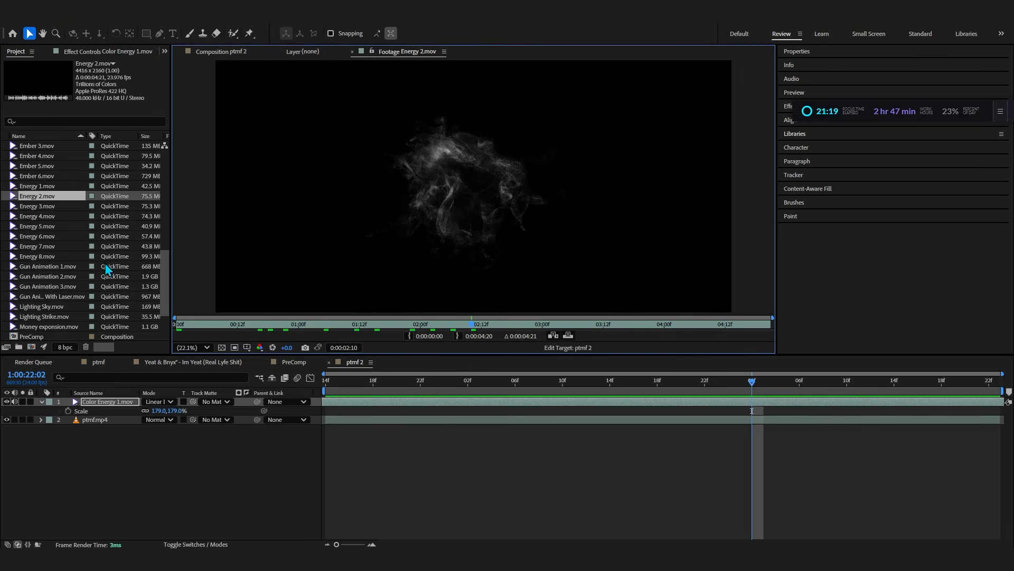
{"action": "double_click", "coordinate": [53, 256]}
- Add Energy 8.mov as the top layer with Color Energy 1.mov hidden, and set its blending mode to Linear Dodge
{"action": "left_click_drag", "start_coordinate": [54, 256], "coordinate": [75, 401]}
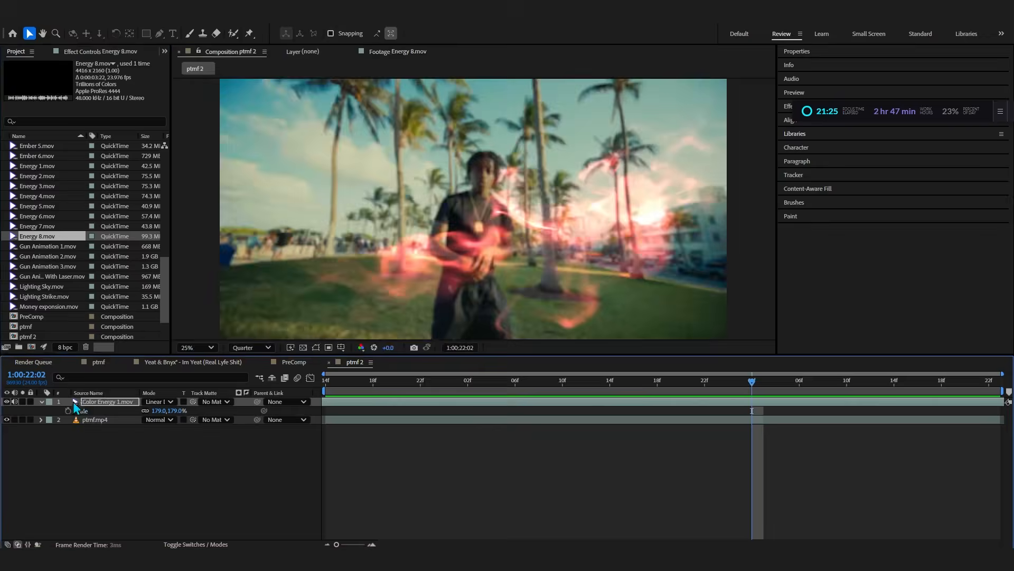
{"action": "left_click", "coordinate": [158, 402]}
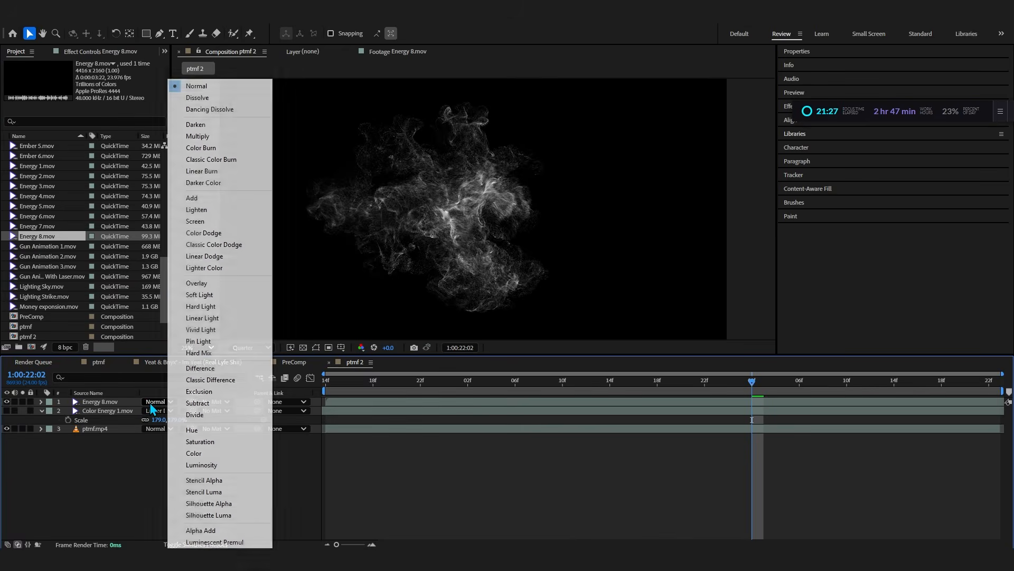
{"action": "left_click", "coordinate": [203, 268]}
{"action": "left_click", "coordinate": [173, 401]}
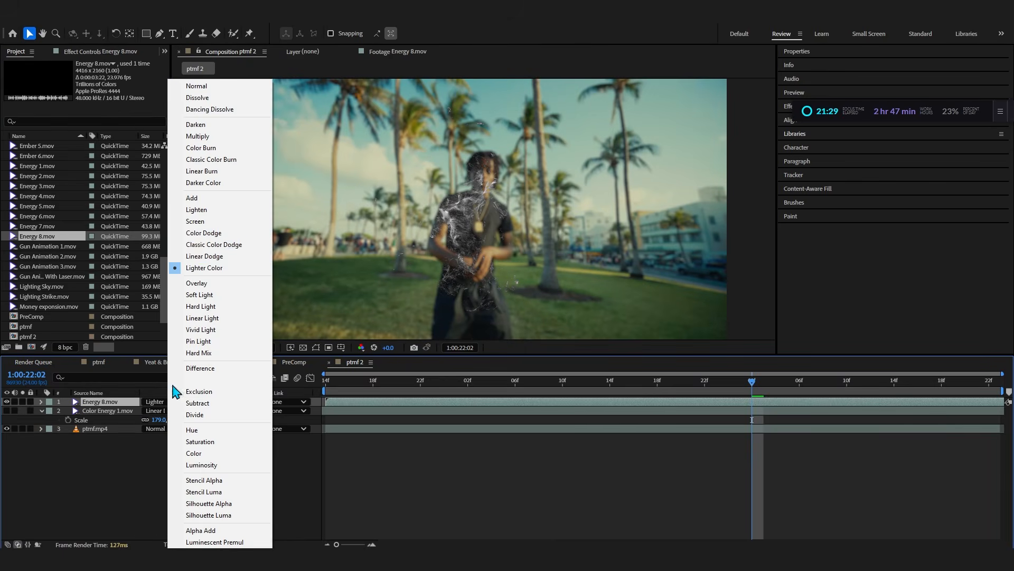
{"action": "left_click", "coordinate": [197, 255]}
- Try a Tint effect on Energy 8.mov with white mapped to a muted red, and delete the effect
{"action": "key", "text": "ctrl+space"}
{"action": "type", "text": "tint"}
{"action": "key", "text": "Return"}
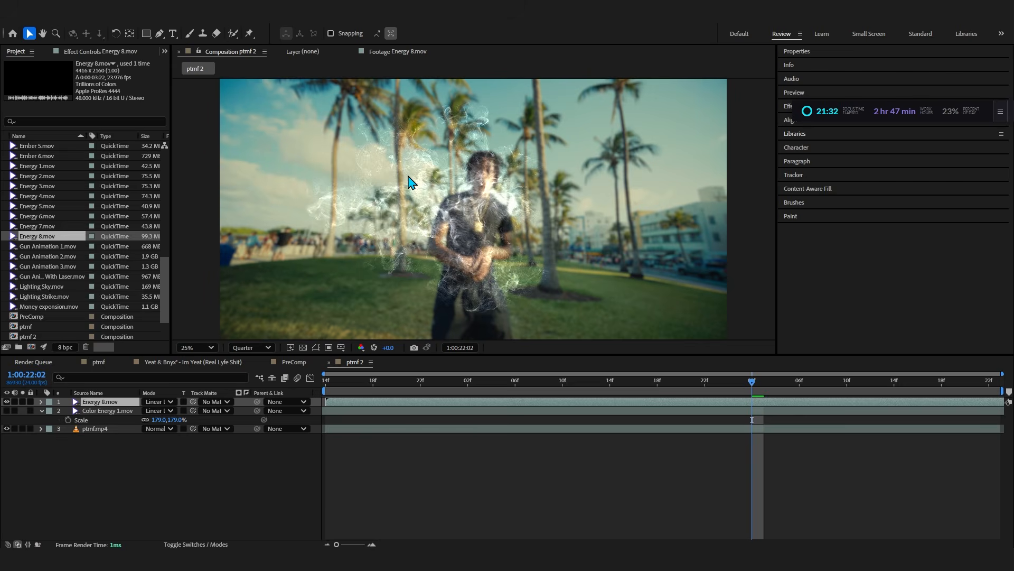
{"action": "left_click", "coordinate": [100, 91]}
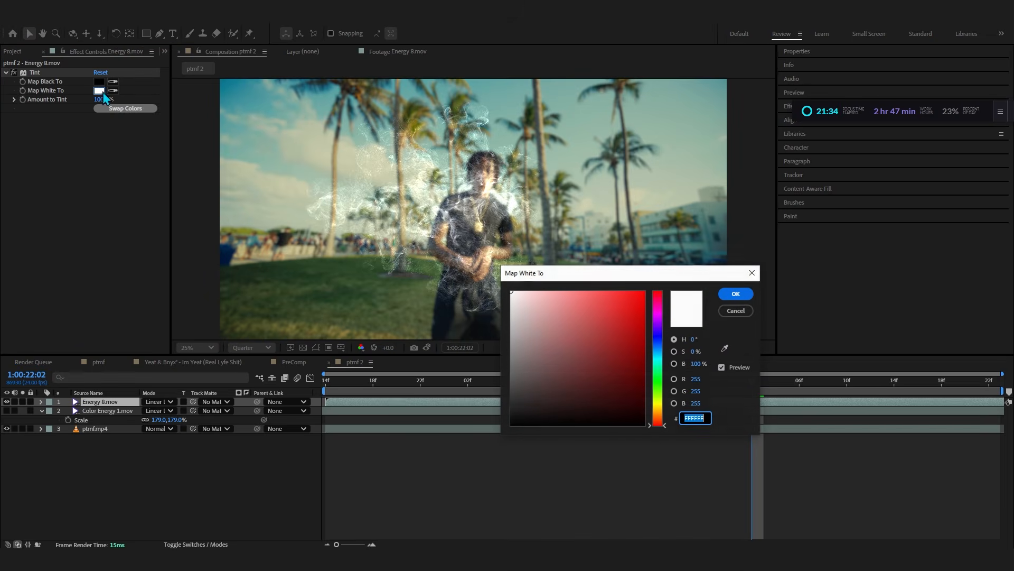
{"action": "left_click", "coordinate": [581, 330]}
{"action": "left_click", "coordinate": [725, 299]}
{"action": "key", "text": "Delete"}
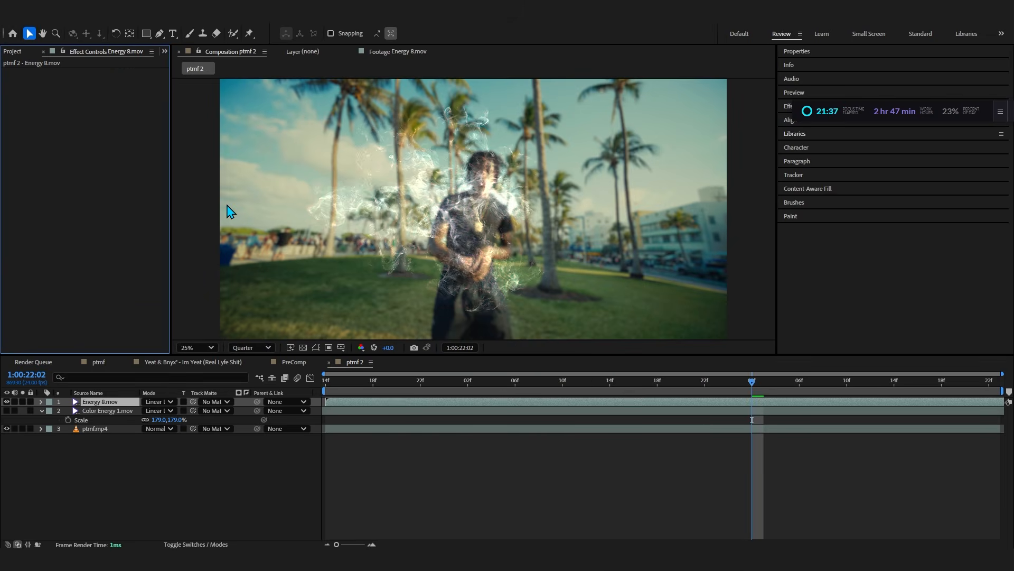
- Apply the VC Color Vibrance effect to Energy 8.mov and set its color to red
{"action": "key", "text": "ctrl+space"}
{"action": "type", "text": "vc"}
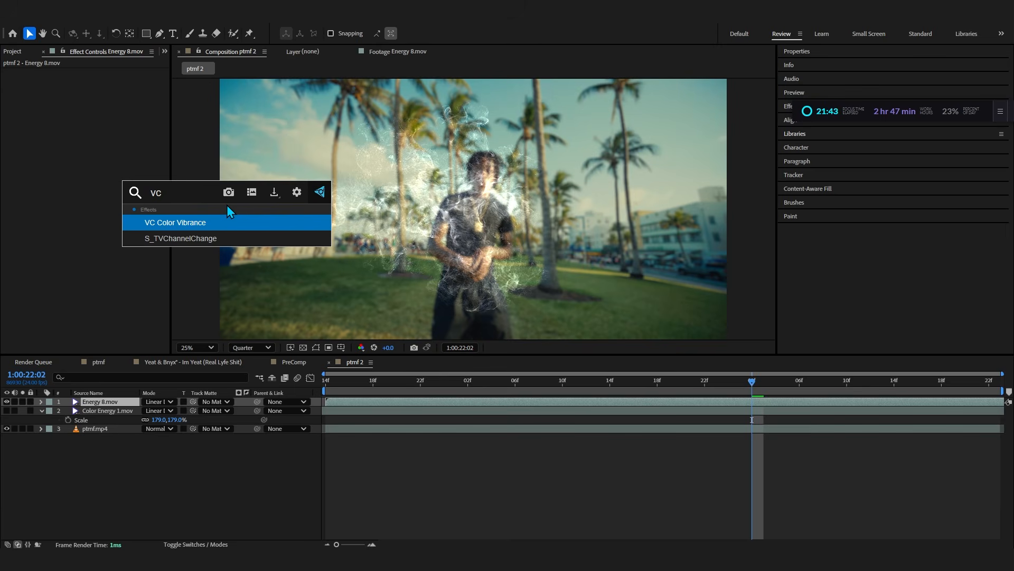
{"action": "key", "text": "Return"}
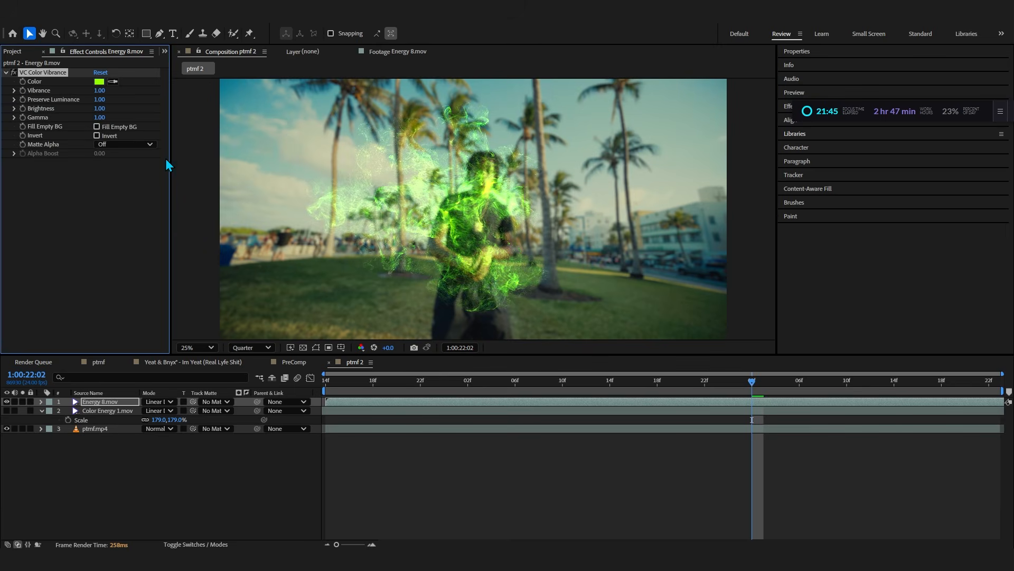
{"action": "left_click", "coordinate": [99, 82]}
{"action": "left_click_drag", "start_coordinate": [657, 293], "coordinate": [652, 426]}
{"action": "left_click", "coordinate": [736, 294]}
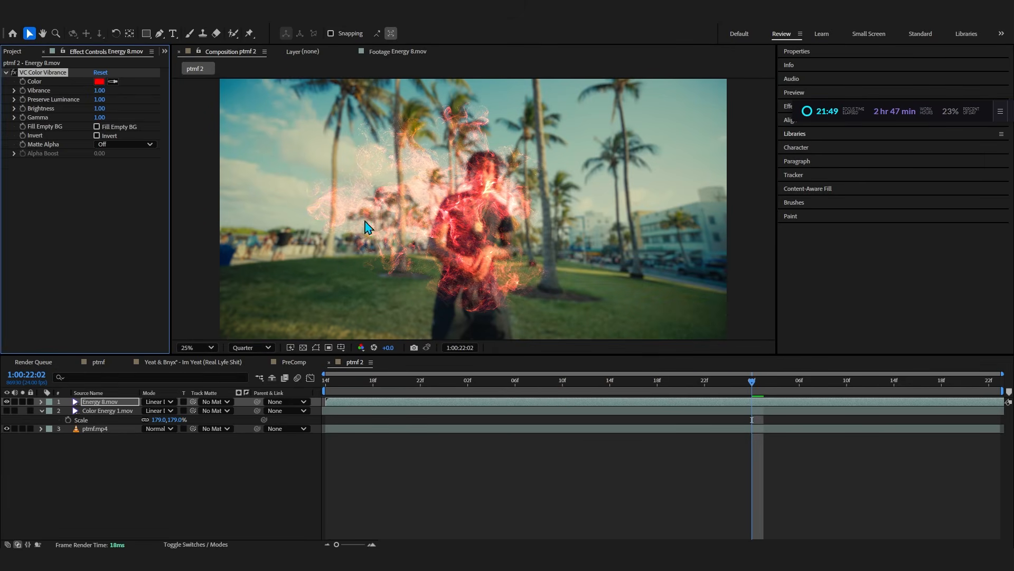
- Play the composition from the start with the red energy overlay, and open the Energy 1.mov footage
{"action": "left_click_drag", "start_coordinate": [535, 380], "coordinate": [310, 361]}
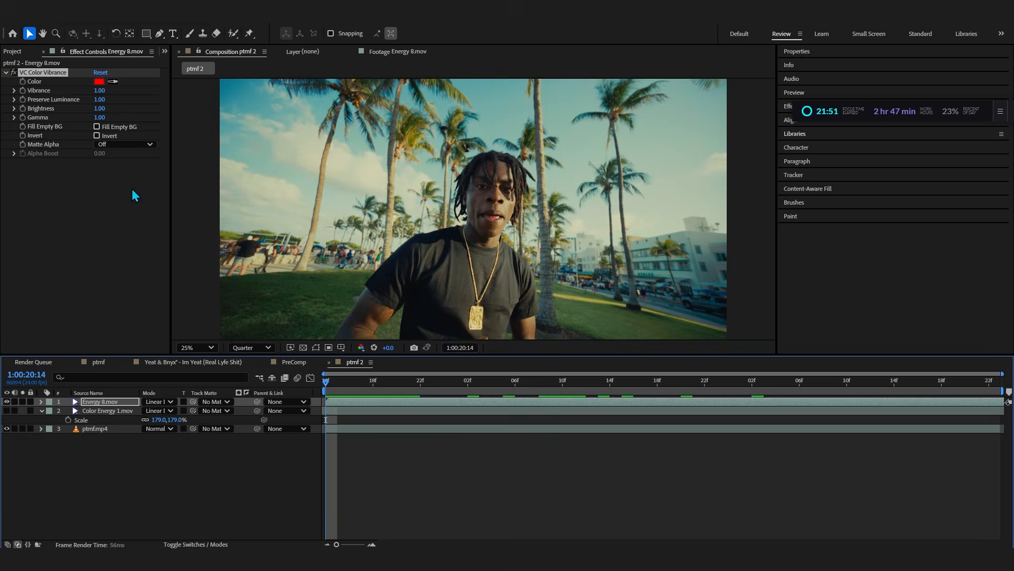
{"action": "key", "text": "space"}
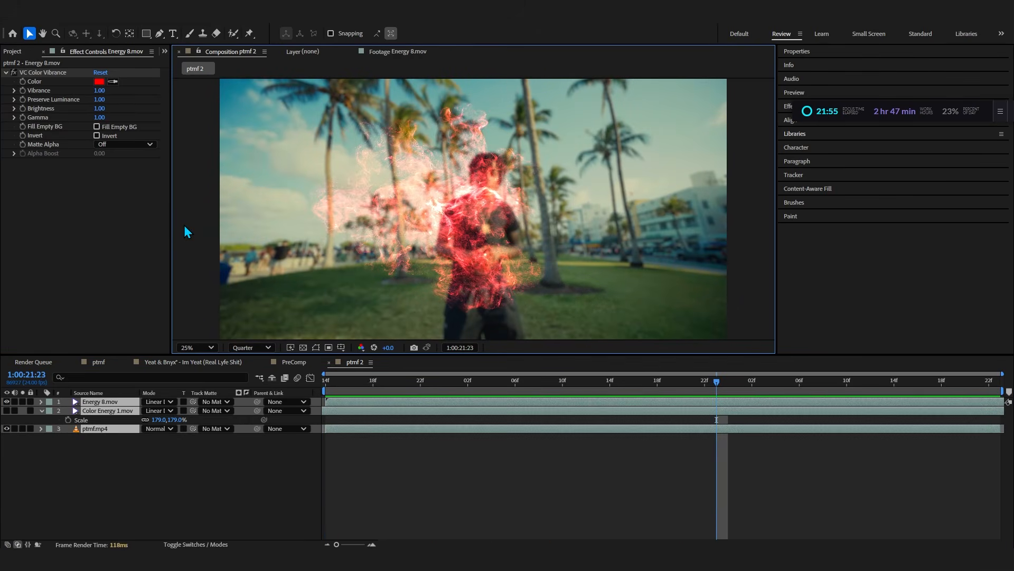
{"action": "left_click", "coordinate": [134, 215]}
{"action": "double_click", "coordinate": [38, 257]}
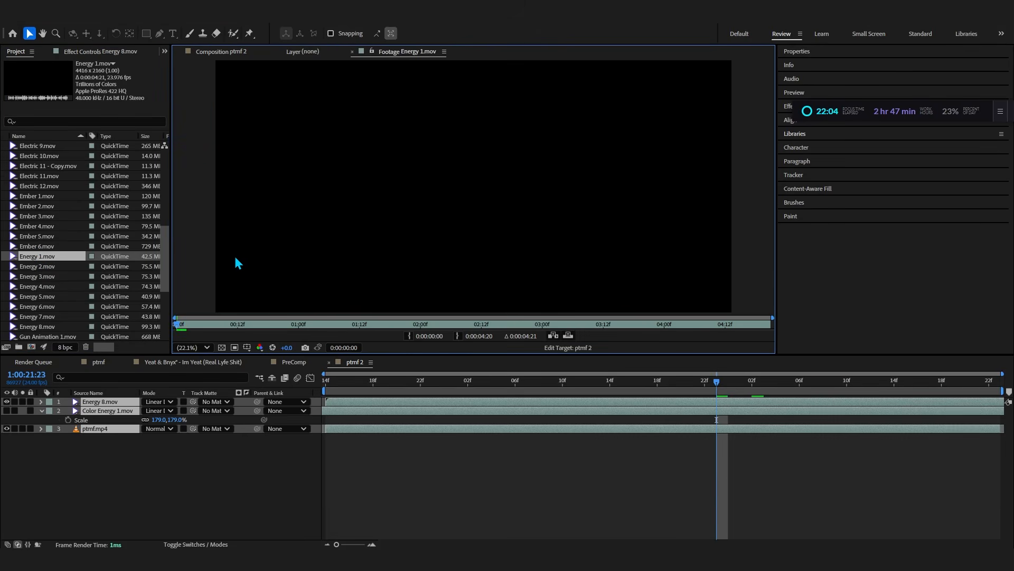
- Return to the ptmf 2 composition and delete the Energy 8.mov and Color Energy 1.mov layers
{"action": "left_click", "coordinate": [225, 52]}
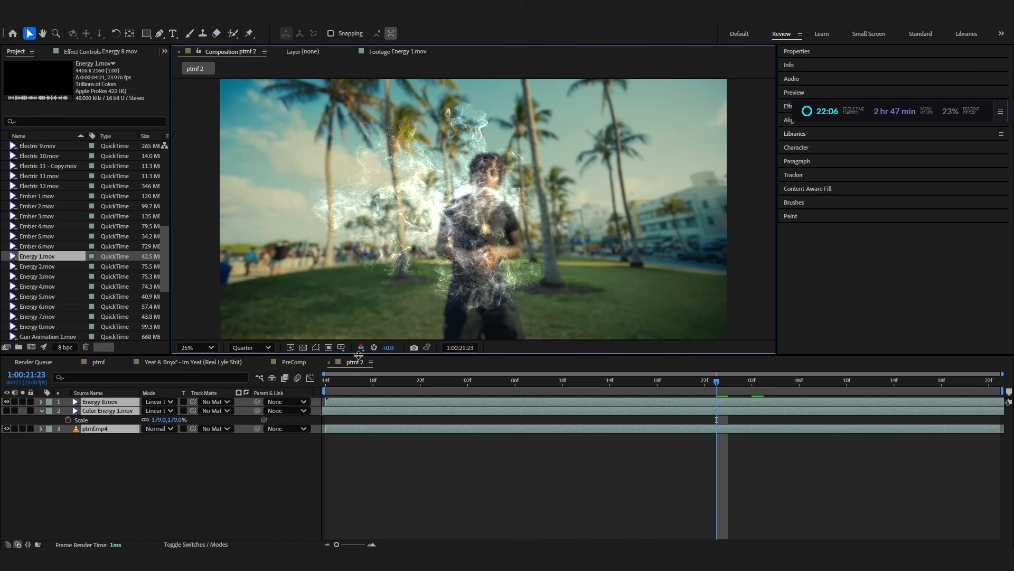
{"action": "left_click", "coordinate": [367, 440]}
{"action": "left_click", "coordinate": [360, 410]}
{"action": "left_click", "coordinate": [359, 401], "text": "shift"}
{"action": "key", "text": "Delete"}
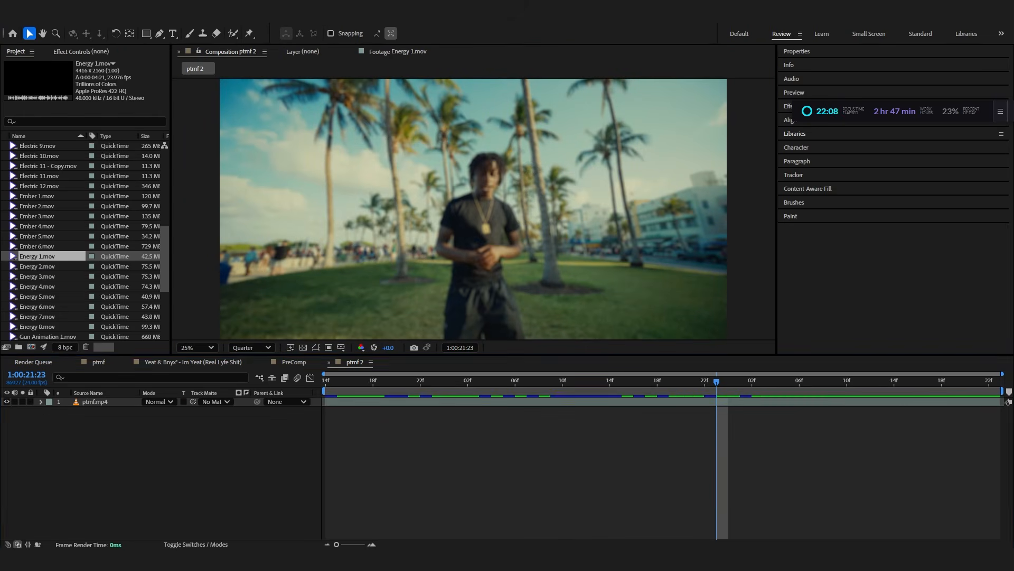
- Switch to File Explorer and import Fire_1.mov through Fire_7.mov from the 2D Edition Fire folder into the After Effects project
{"action": "key", "text": "alt+Tab"}
{"action": "key", "text": "alt+Left"}
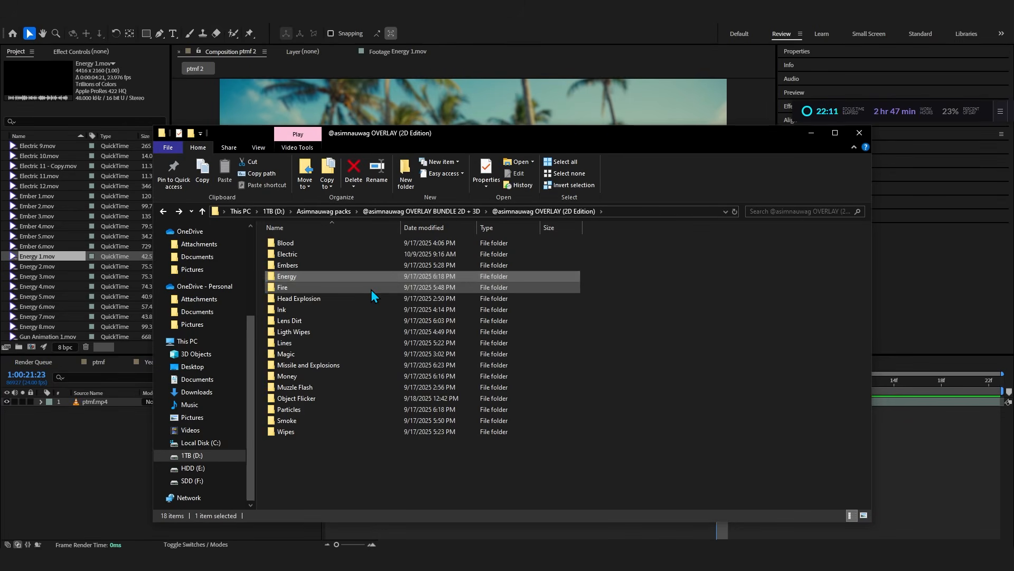
{"action": "double_click", "coordinate": [371, 290]}
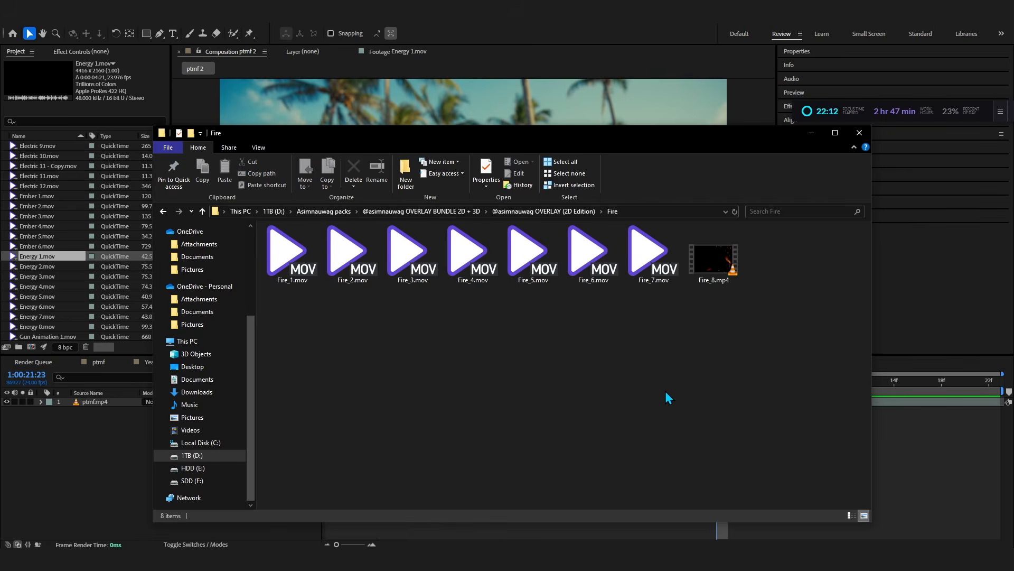
{"action": "left_click_drag", "start_coordinate": [651, 363], "coordinate": [307, 258]}
{"action": "left_click_drag", "start_coordinate": [292, 253], "coordinate": [94, 402]}
- Check Fire_3.mov above ptmf.mp4 at different frames and set its blending mode to Linear Dodge
{"action": "left_click", "coordinate": [349, 379]}
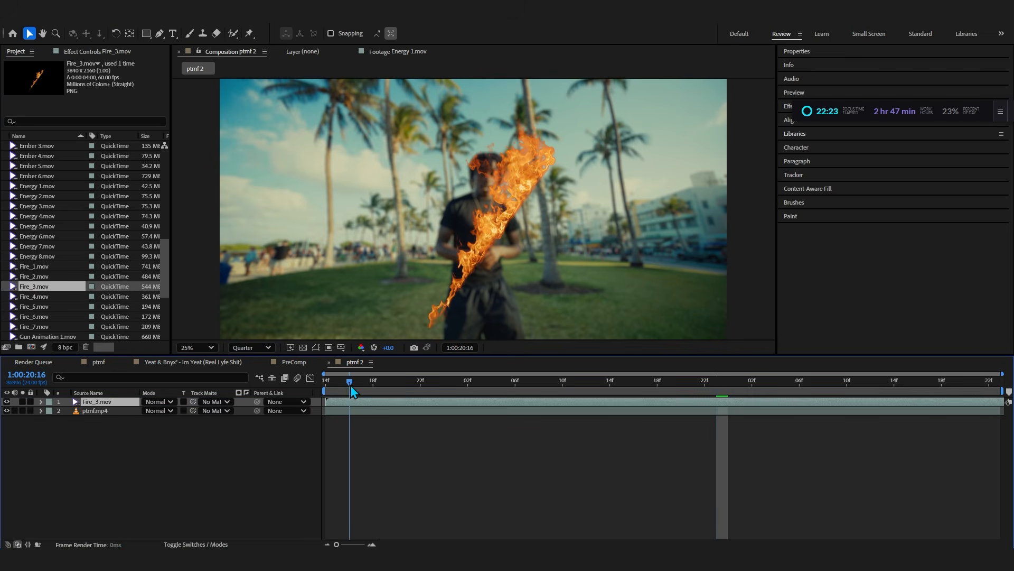
{"action": "left_click", "coordinate": [456, 379]}
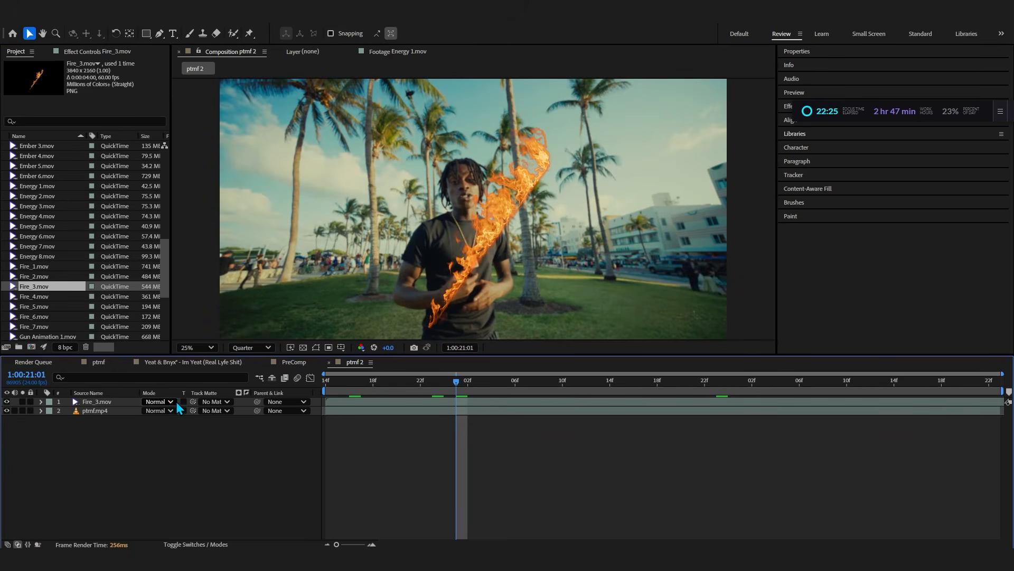
{"action": "left_click", "coordinate": [173, 402]}
{"action": "left_click", "coordinate": [211, 258]}
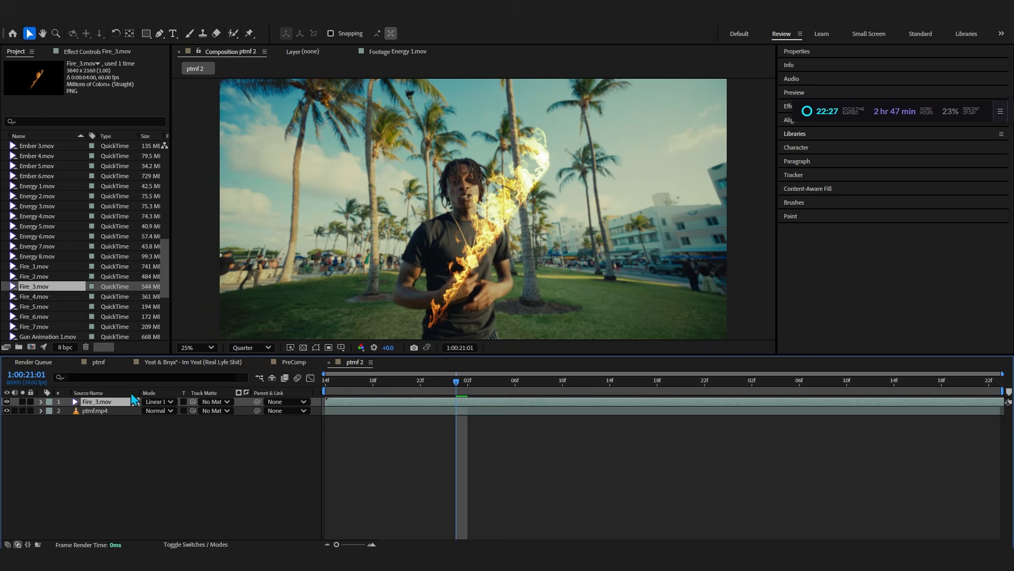
- Replace the Fire_3.mov layer with Fire_2.mov using Linear Dodge blending, and play the composition from the start
{"action": "key", "text": "Delete"}
{"action": "left_click_drag", "start_coordinate": [34, 276], "coordinate": [211, 400]}
{"action": "left_click_drag", "start_coordinate": [423, 382], "coordinate": [527, 393]}
{"action": "left_click", "coordinate": [172, 402]}
{"action": "left_click", "coordinate": [218, 257]}
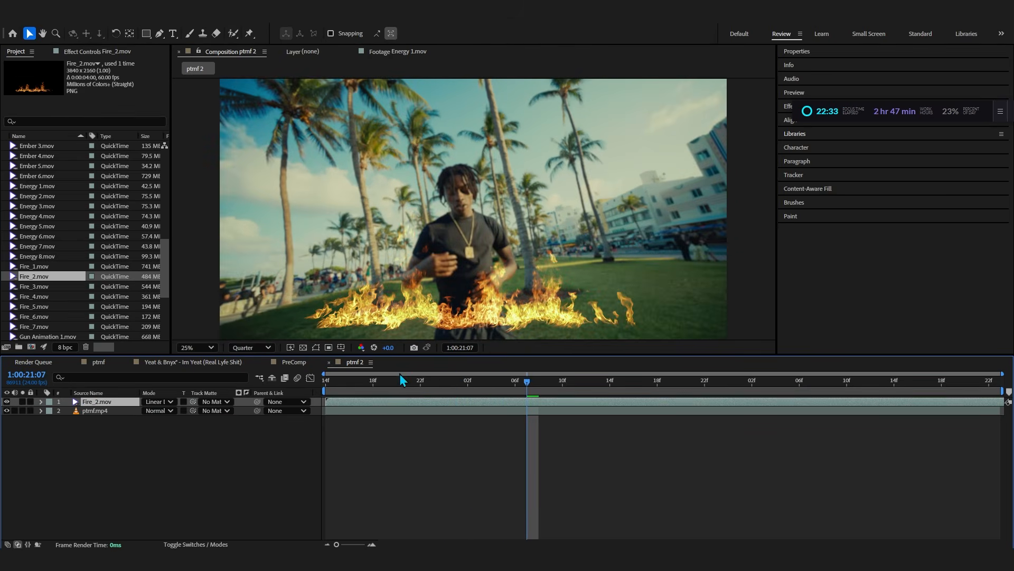
{"action": "left_click_drag", "start_coordinate": [401, 382], "coordinate": [317, 397]}
{"action": "key", "text": "space"}
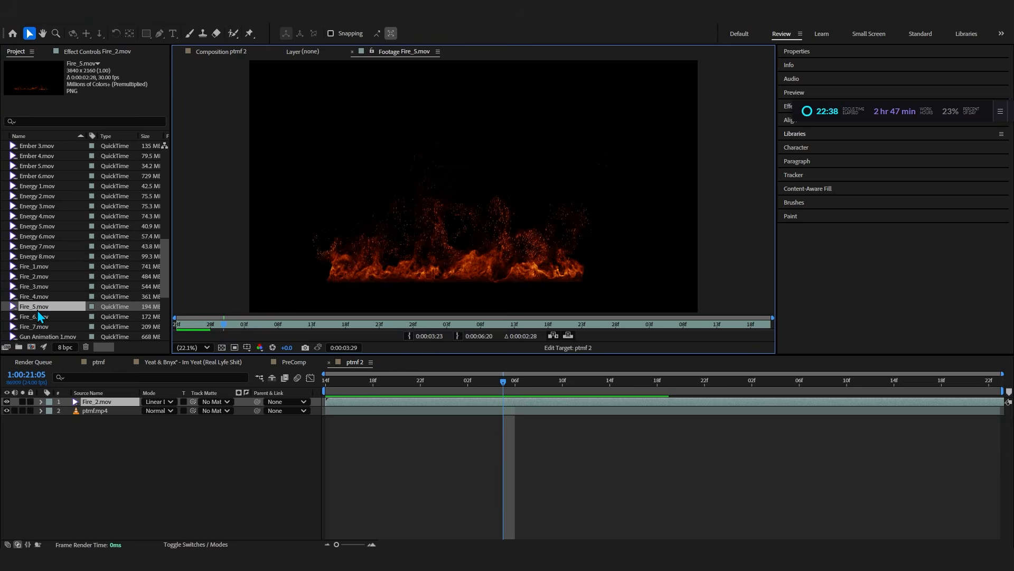
- Preview the Fire_4.mov through Fire_7.mov footage by playing each clip
{"action": "double_click", "coordinate": [39, 297]}
{"action": "key", "text": "space"}
{"action": "left_click", "coordinate": [47, 308]}
{"action": "key", "text": "space"}
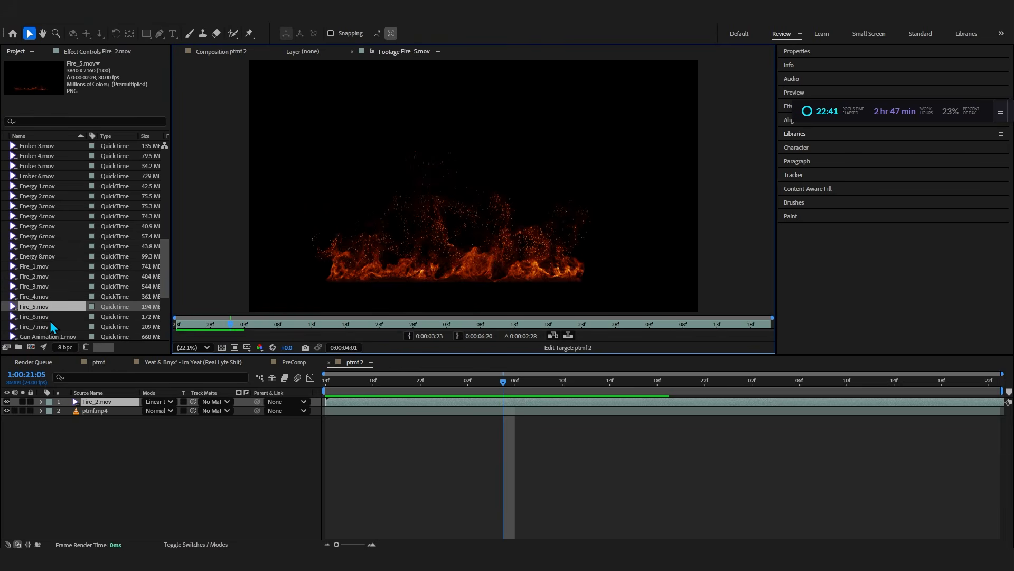
{"action": "left_click", "coordinate": [50, 321]}
{"action": "key", "text": "space"}
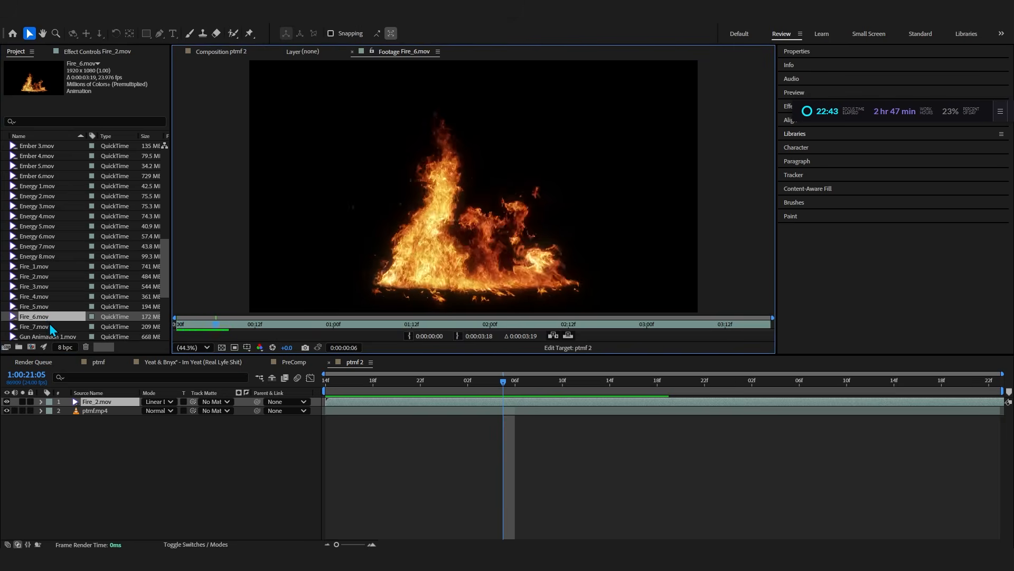
{"action": "left_click", "coordinate": [50, 327]}
{"action": "key", "text": "space"}
{"action": "key", "text": "space"}
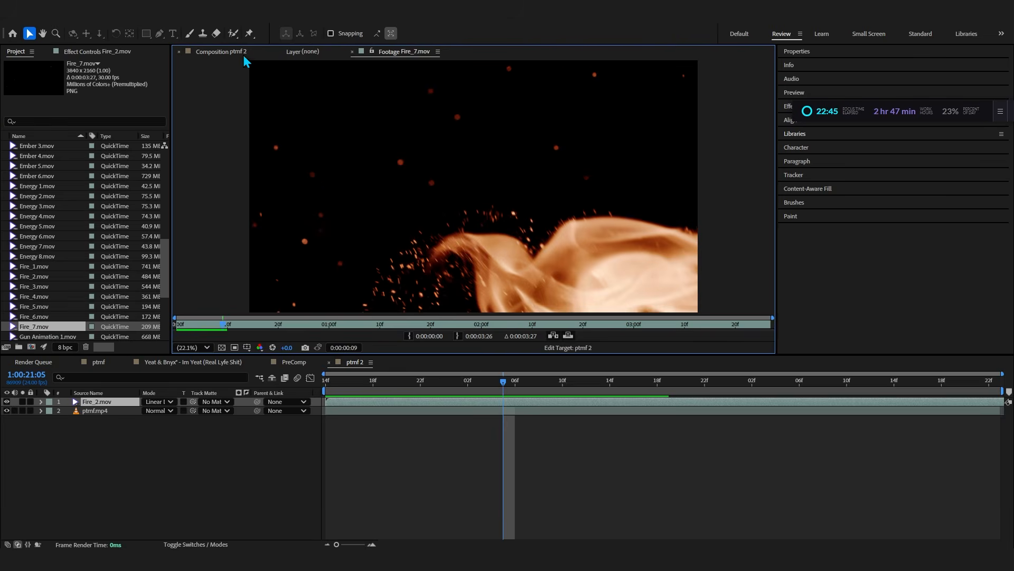
- Return to the ptmf 2 composition and delete the Fire_2.mov layer
{"action": "left_click", "coordinate": [243, 56]}
{"action": "left_click", "coordinate": [474, 404]}
{"action": "key", "text": "Delete"}
- Switch to File Explorer, add Blood.mov from the Head Explosion folder above ptmf.mp4, and move the playhead to the composition start
{"action": "key", "text": "alt+Tab"}
{"action": "key", "text": "alt+Left"}
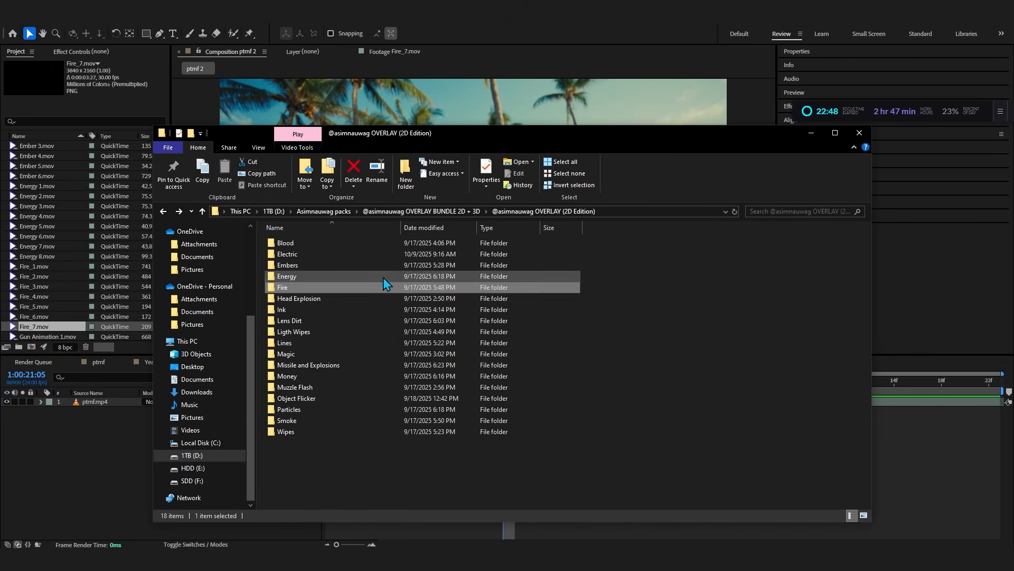
{"action": "double_click", "coordinate": [334, 299]}
{"action": "left_click_drag", "start_coordinate": [503, 356], "coordinate": [108, 444]}
{"action": "left_click", "coordinate": [364, 376]}
{"action": "left_click_drag", "start_coordinate": [332, 386], "coordinate": [323, 407]}
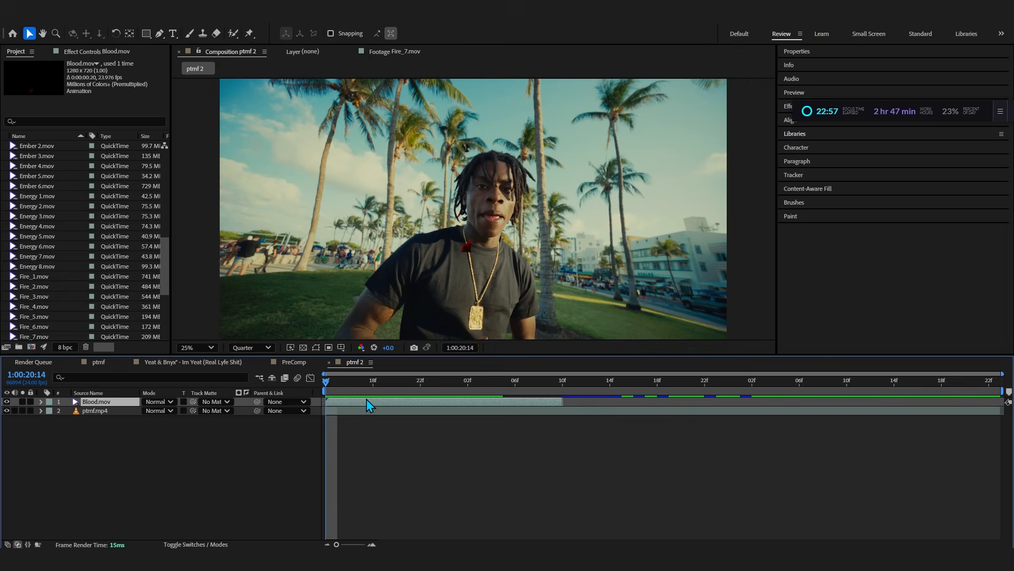
- Scale the Blood.mov layer to 322% and play the composition
{"action": "key", "text": "s"}
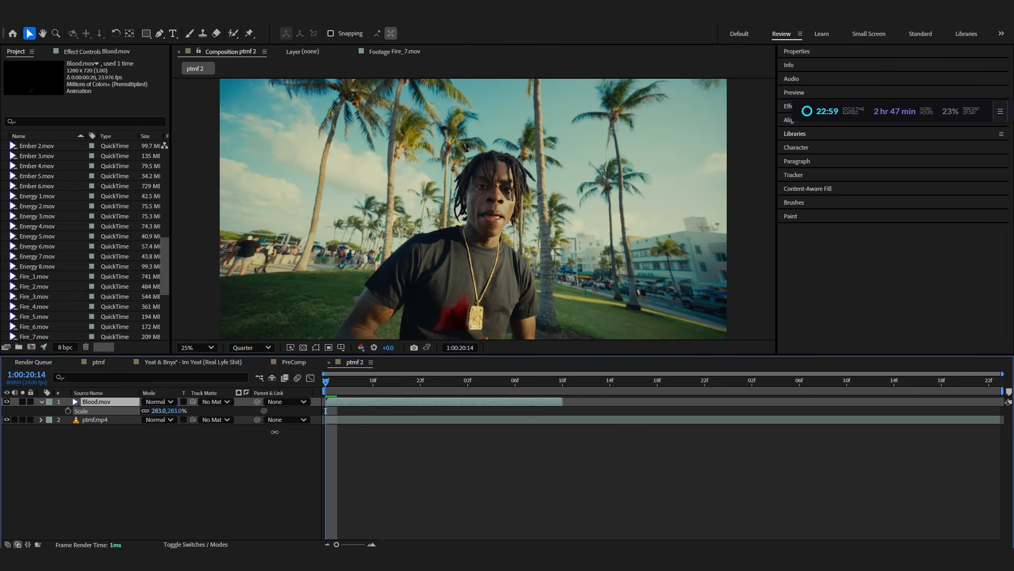
{"action": "key", "text": "space"}
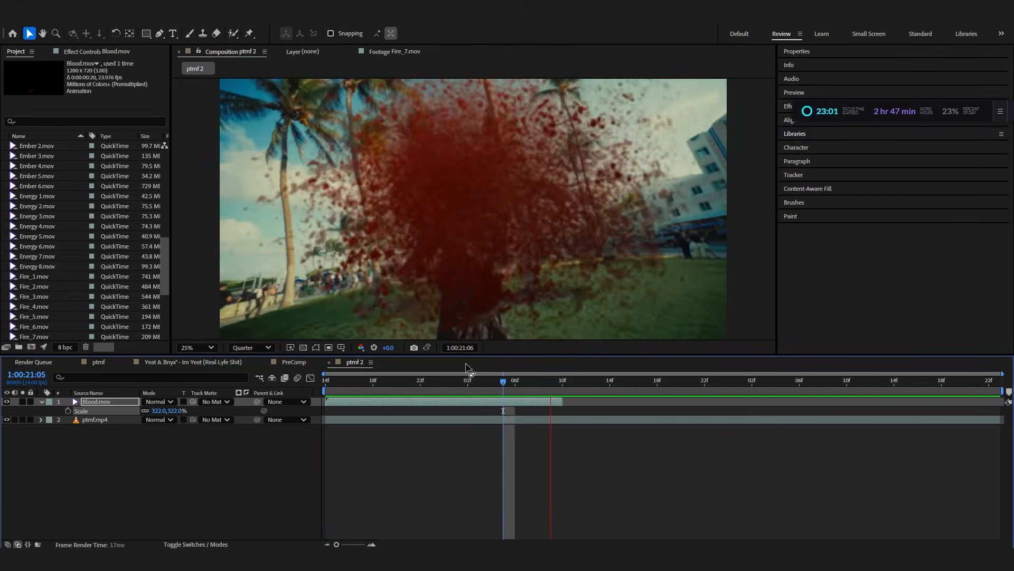
{"action": "key", "text": "space"}
- Delete the Blood.mov layer, then add Brain Explosion_1.mov from the Head Explosion folder above ptmf.mp4 and scale it up
{"action": "key", "text": "Delete"}
{"action": "key", "text": "alt+Tab"}
{"action": "left_click_drag", "start_coordinate": [292, 256], "coordinate": [503, 411]}
{"action": "key", "text": "s"}
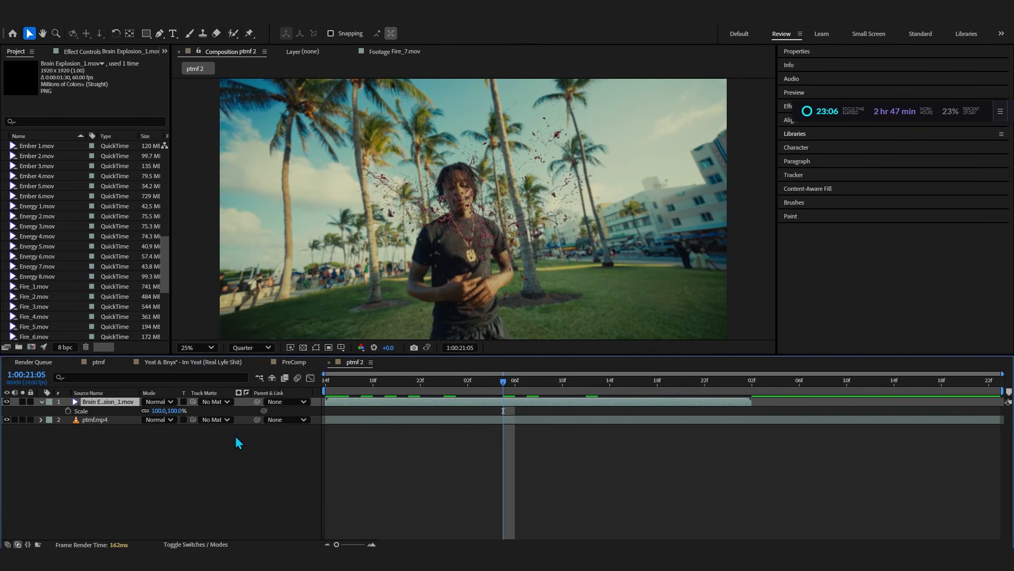
{"action": "left_click_drag", "start_coordinate": [166, 414], "coordinate": [270, 412]}
{"action": "left_click", "coordinate": [325, 390]}
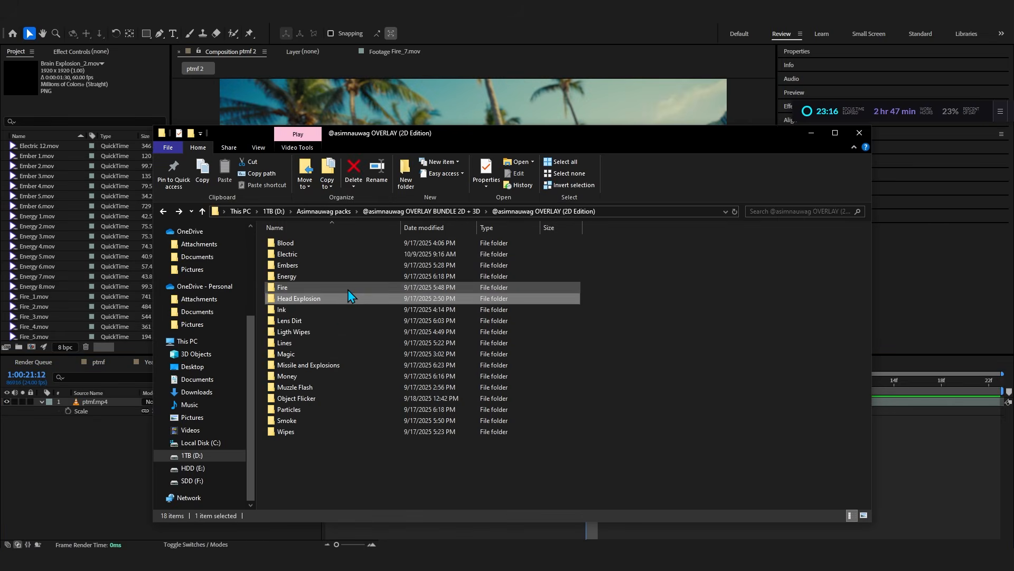
- Look through the Ink folder and the Lens Dirt folder of the 2D overlay bundle
{"action": "double_click", "coordinate": [336, 309]}
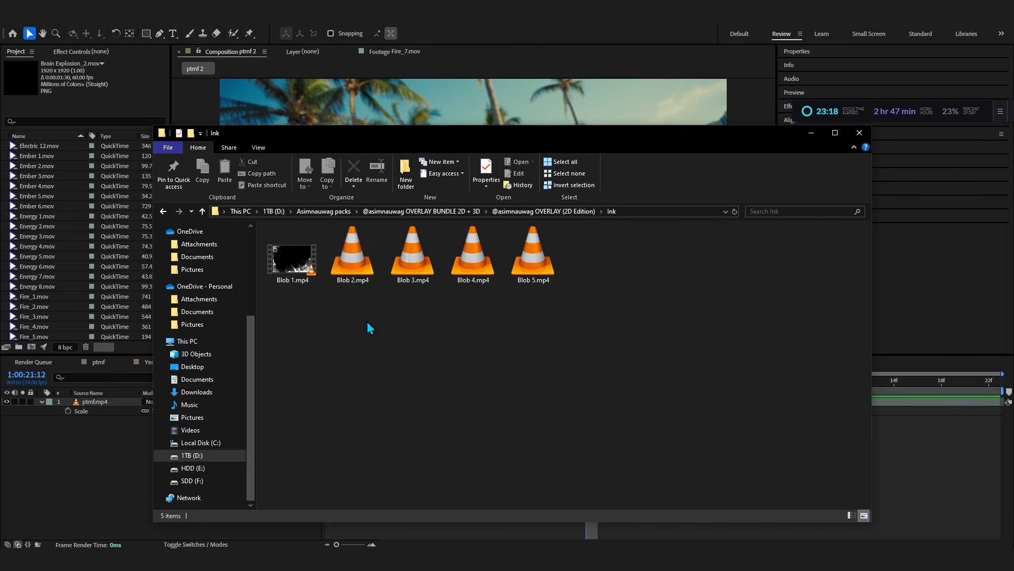
{"action": "key", "text": "alt+Left"}
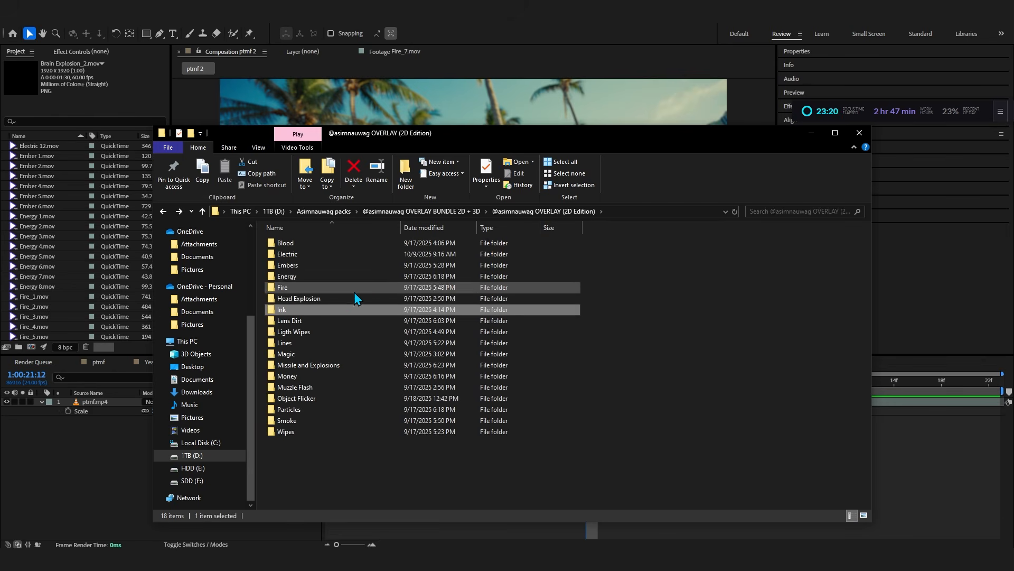
{"action": "left_click", "coordinate": [348, 310]}
{"action": "double_click", "coordinate": [334, 318]}
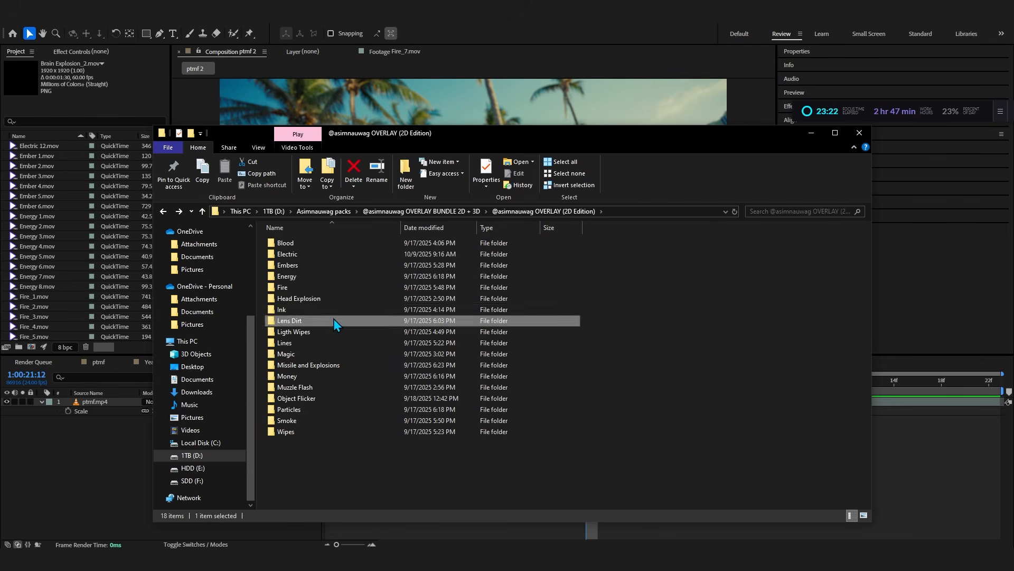
{"action": "left_click_drag", "start_coordinate": [562, 340], "coordinate": [262, 283]}
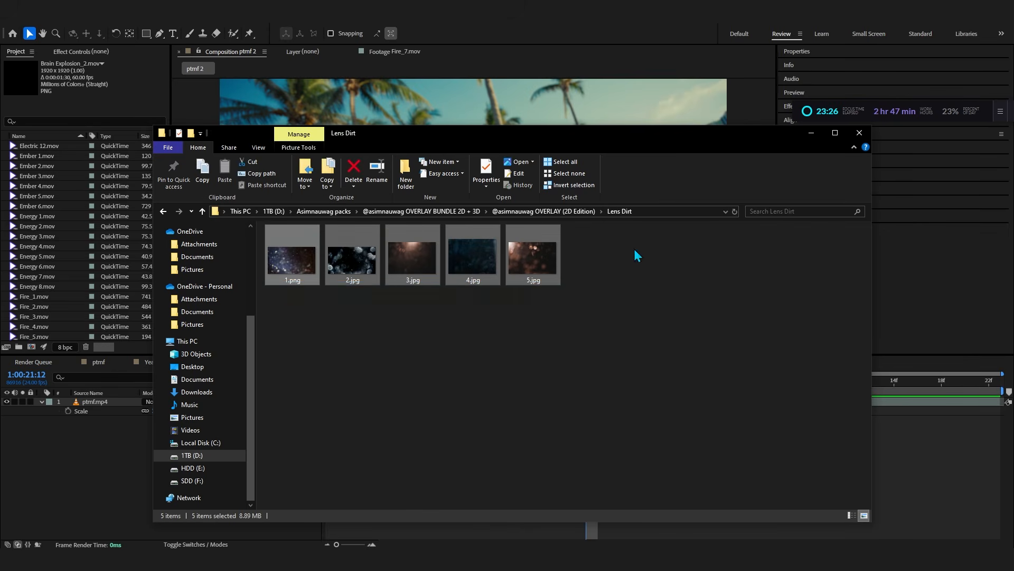
- Add 1.png from the Lens Dirt folder above ptmf.mp4, scaled to 144% and blended with Screen mode
{"action": "left_click", "coordinate": [376, 314]}
{"action": "left_click_drag", "start_coordinate": [74, 482], "coordinate": [165, 412]}
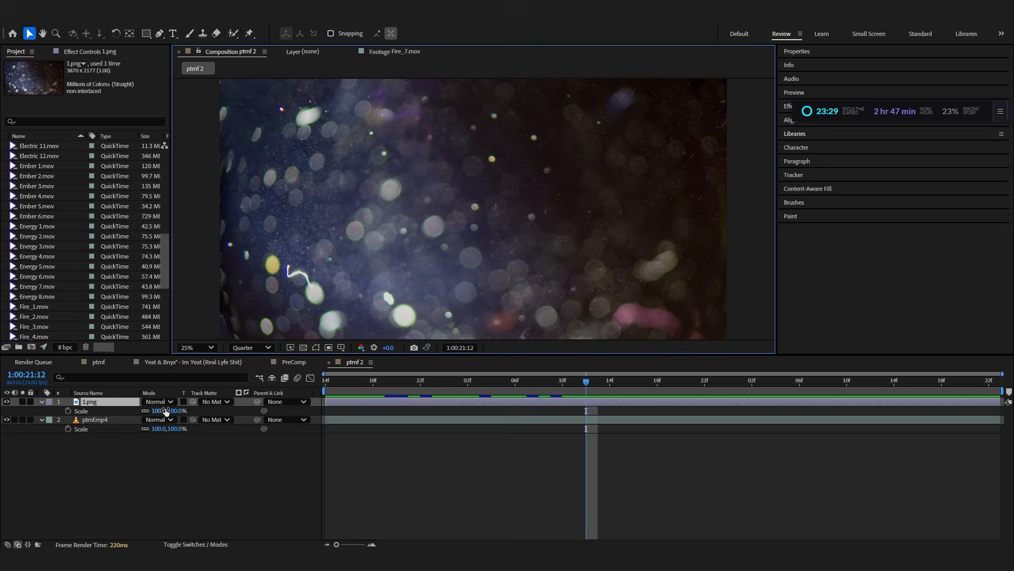
{"action": "left_click", "coordinate": [158, 401]}
{"action": "left_click", "coordinate": [190, 220]}
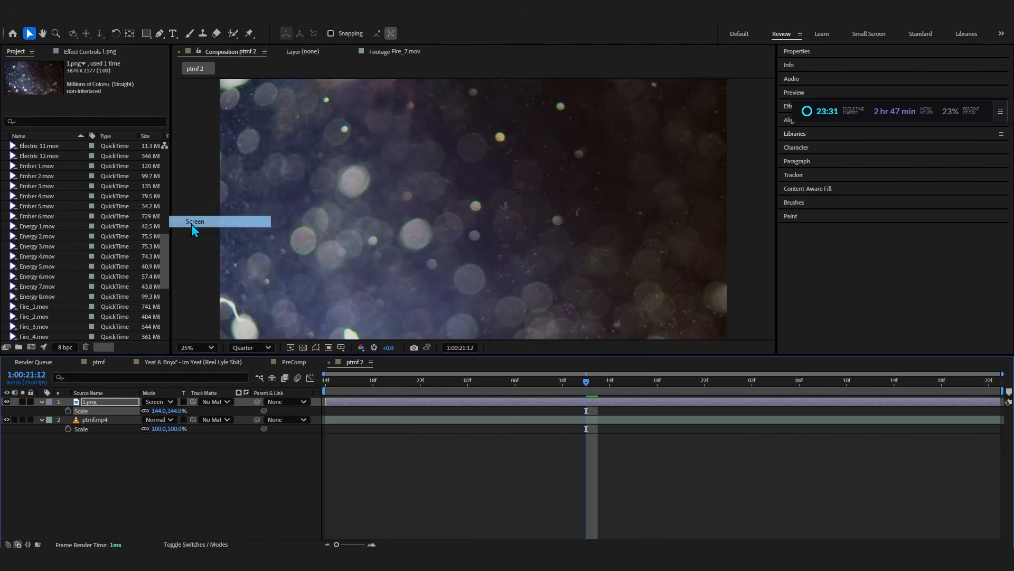
- Set the 1.png layer's opacity to 18% and preview it, ending at 1:00:20:19
{"action": "key", "text": "t"}
{"action": "left_click_drag", "start_coordinate": [148, 413], "coordinate": [106, 410]}
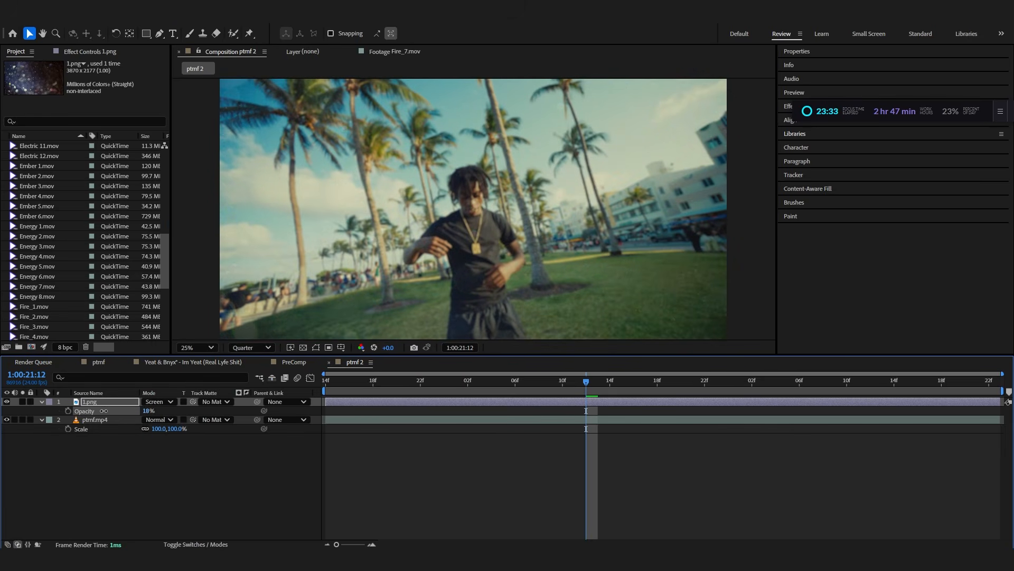
{"action": "key", "text": "space"}
{"action": "left_click_drag", "start_coordinate": [341, 392], "coordinate": [387, 395]}
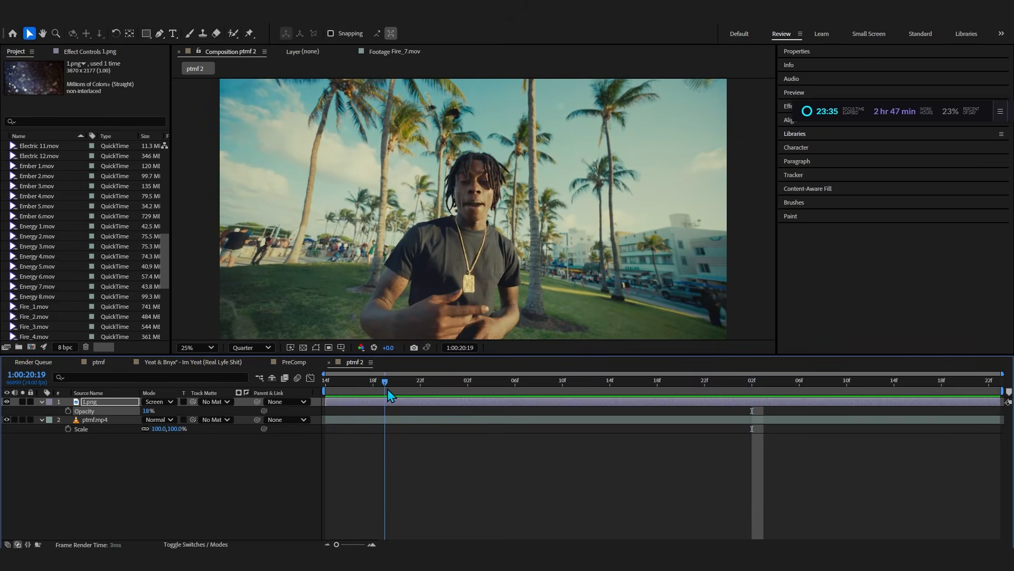
- Compare the shot with 1.png hidden and shown, raise its opacity to 44% for a preview, and delete the layer
{"action": "left_click", "coordinate": [7, 401]}
{"action": "left_click", "coordinate": [7, 402]}
{"action": "left_click_drag", "start_coordinate": [148, 411], "coordinate": [161, 411]}
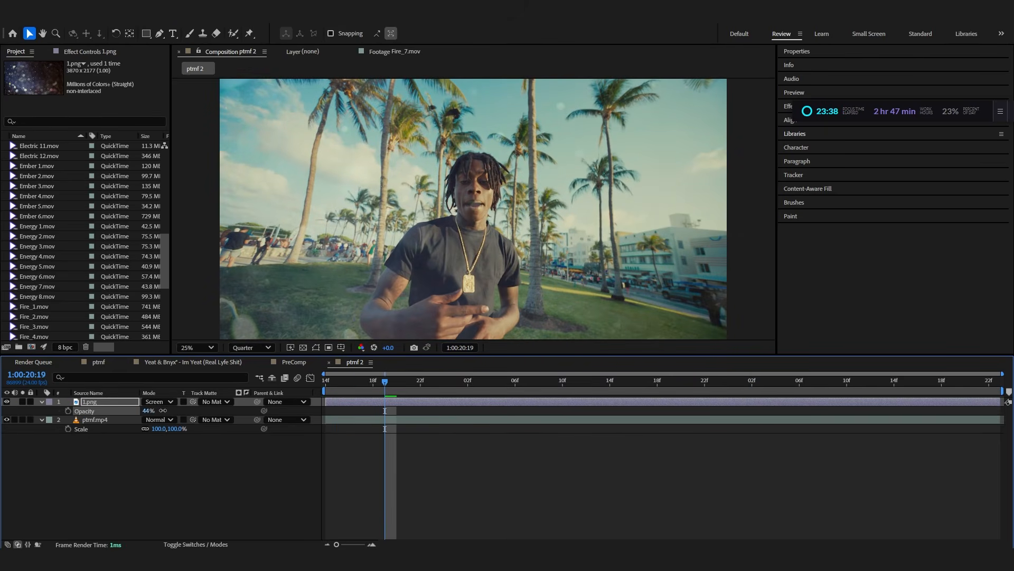
{"action": "key", "text": "space"}
{"action": "key", "text": "space"}
{"action": "key", "text": "Delete"}
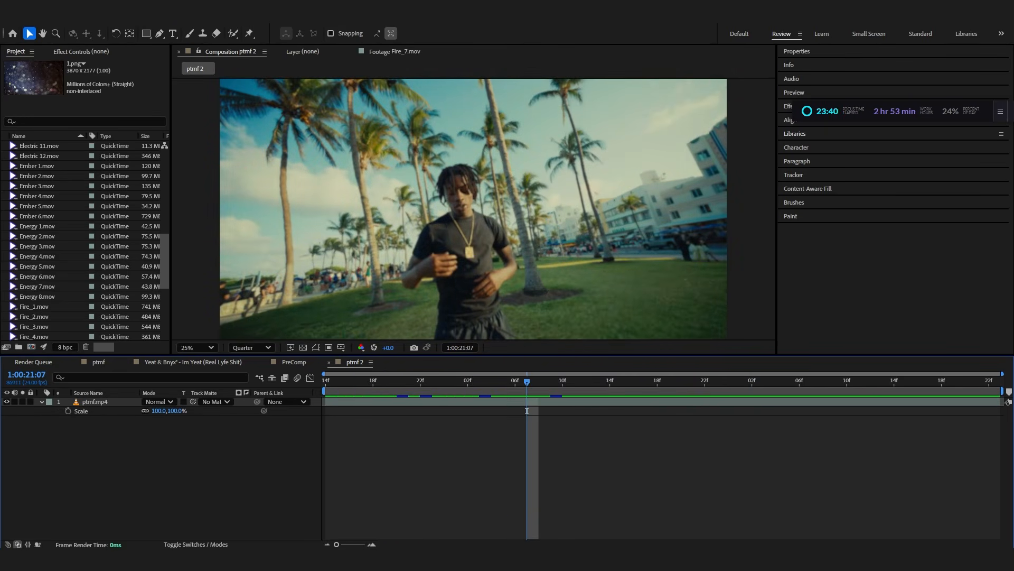
- Switch to File Explorer and add Light 1.mov from the Ligth Wipes folder above ptmf.mp4
{"action": "key", "text": "alt+Tab"}
{"action": "key", "text": "alt+Up"}
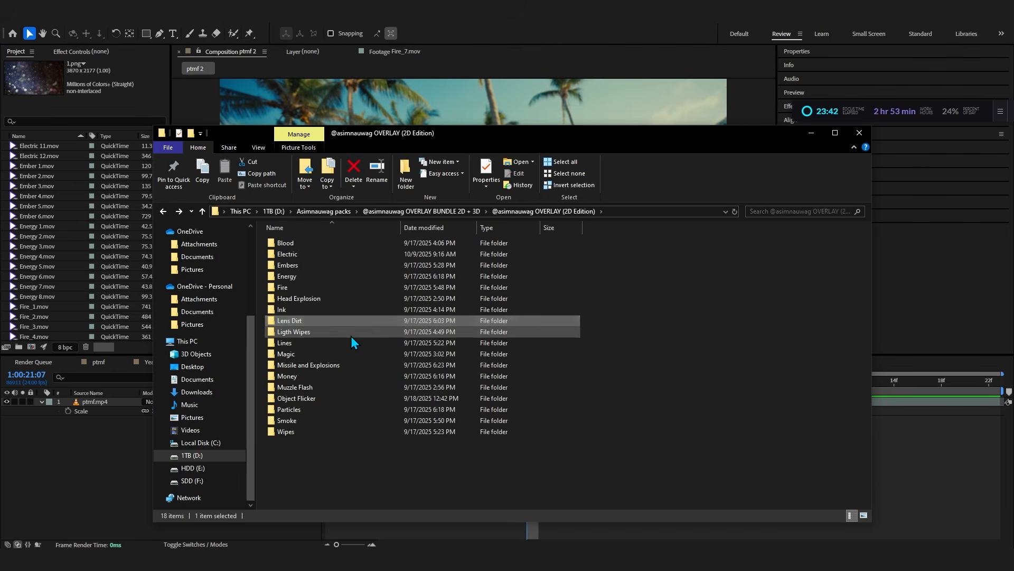
{"action": "double_click", "coordinate": [348, 333]}
{"action": "left_click_drag", "start_coordinate": [463, 271], "coordinate": [46, 478]}
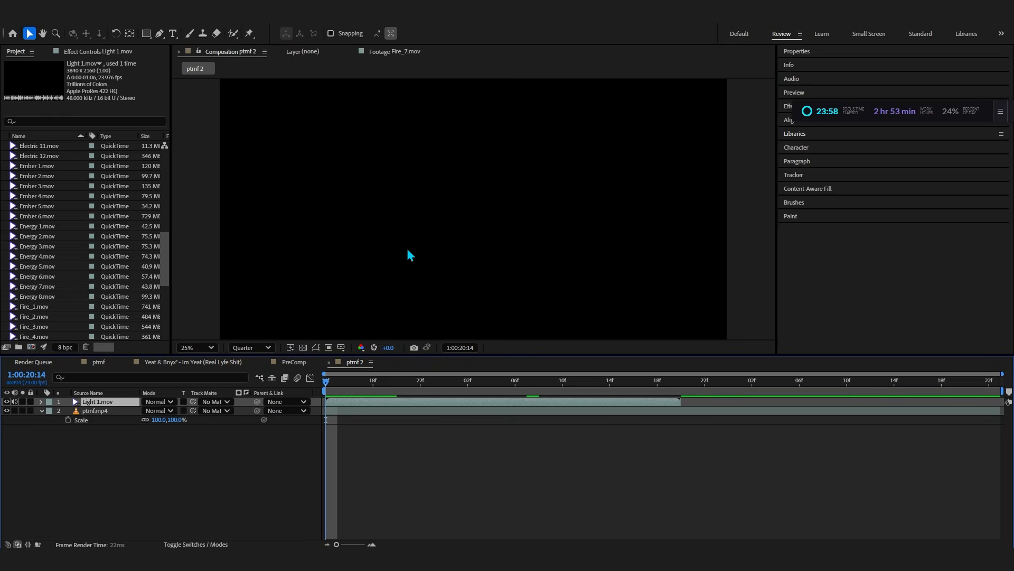
- Preview Light 1.mov blended with Linear Dodge mode and delete the layer
{"action": "key", "text": "space"}
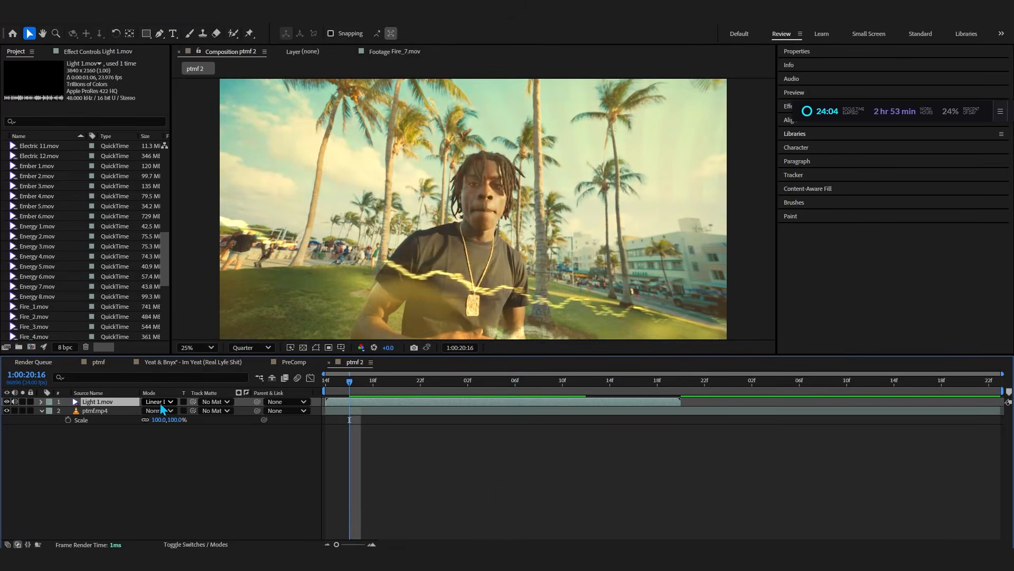
{"action": "key", "text": "space"}
{"action": "left_click", "coordinate": [361, 382]}
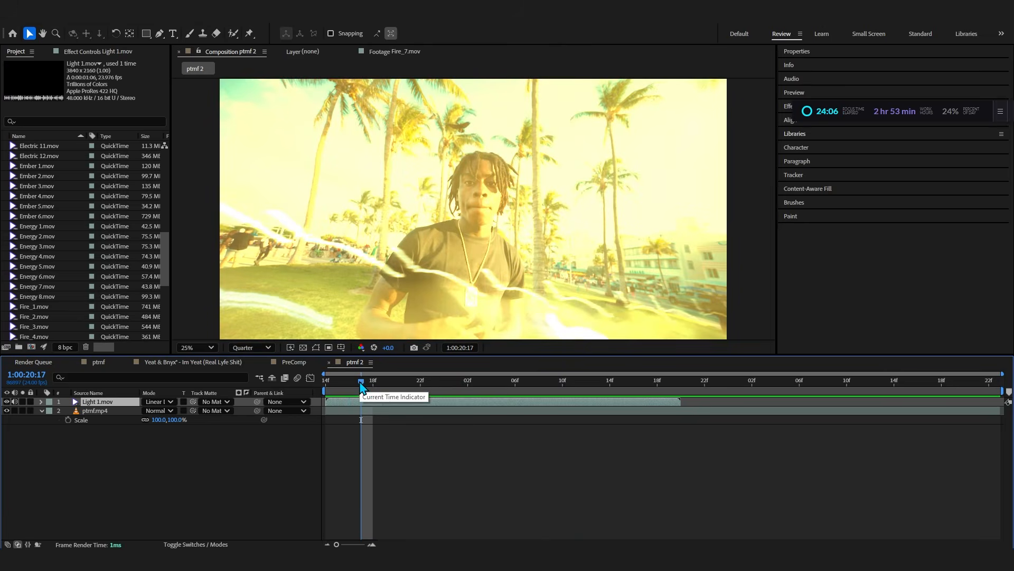
{"action": "key", "text": "Delete"}
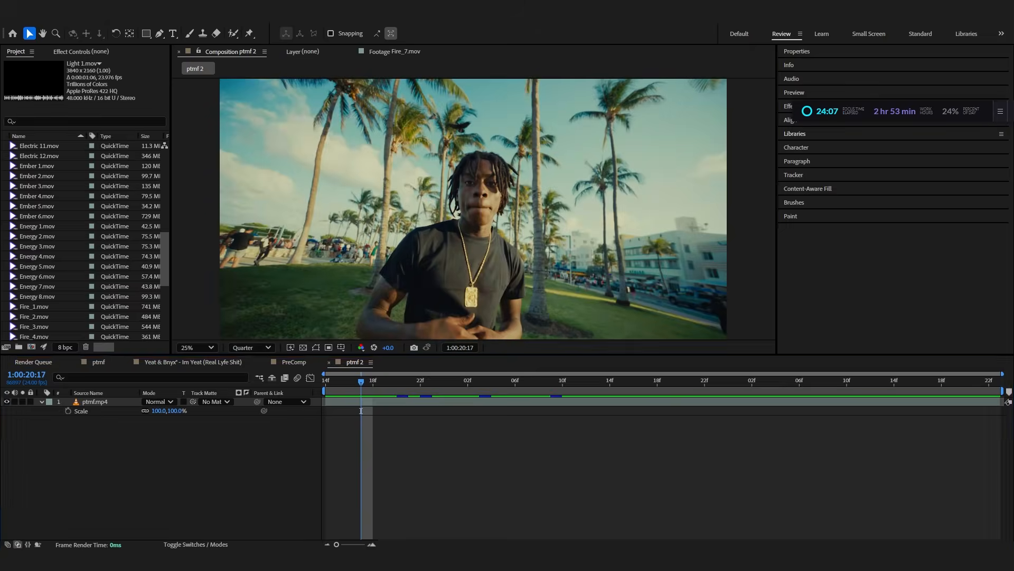
- Add Light Wipe 1.mov from the Lines folder above ptmf.mp4, preview it, and undo the addition
{"action": "key", "text": "alt+Tab"}
{"action": "key", "text": "alt+Left"}
{"action": "double_click", "coordinate": [318, 339]}
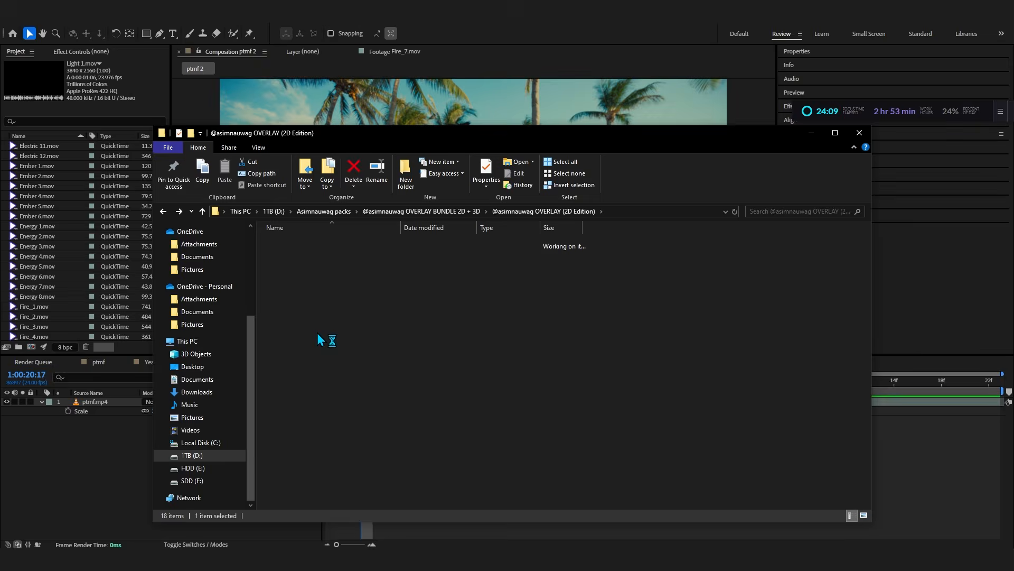
{"action": "left_click_drag", "start_coordinate": [274, 275], "coordinate": [80, 476]}
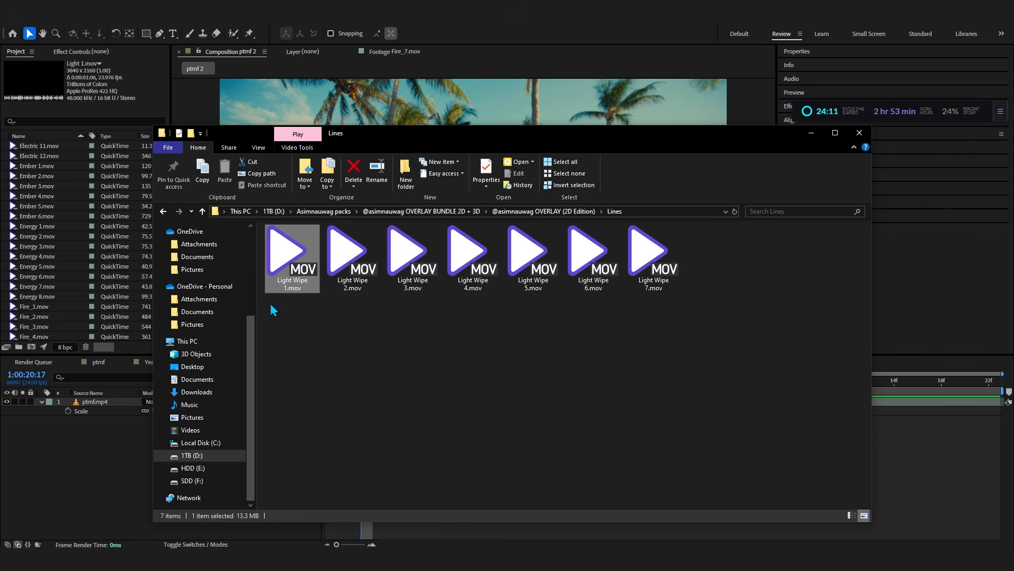
{"action": "left_click_drag", "start_coordinate": [274, 310], "coordinate": [329, 390]}
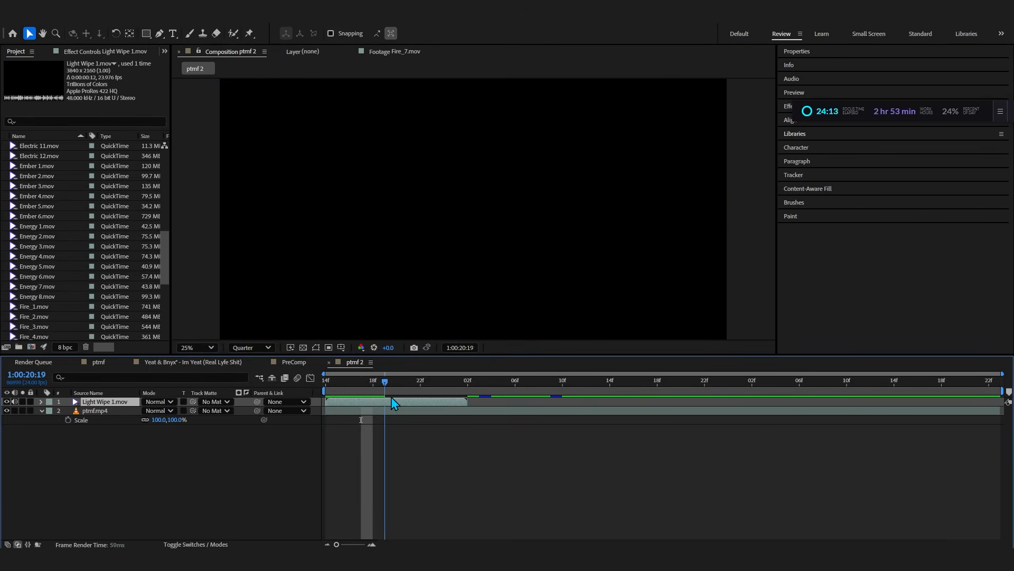
{"action": "key", "text": "space"}
{"action": "key", "text": "ctrl+z"}
- Add Light Wipe 4.mov from the Lines folder above ptmf.mp4, play it, and undo the addition
{"action": "left_click", "coordinate": [505, 549]}
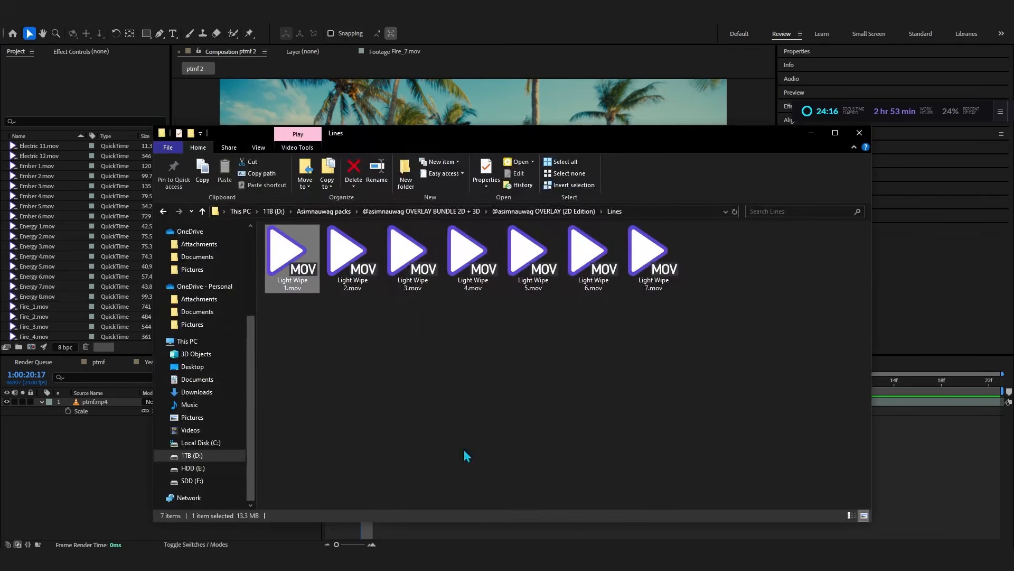
{"action": "left_click", "coordinate": [382, 275]}
{"action": "left_click_drag", "start_coordinate": [473, 259], "coordinate": [325, 391]}
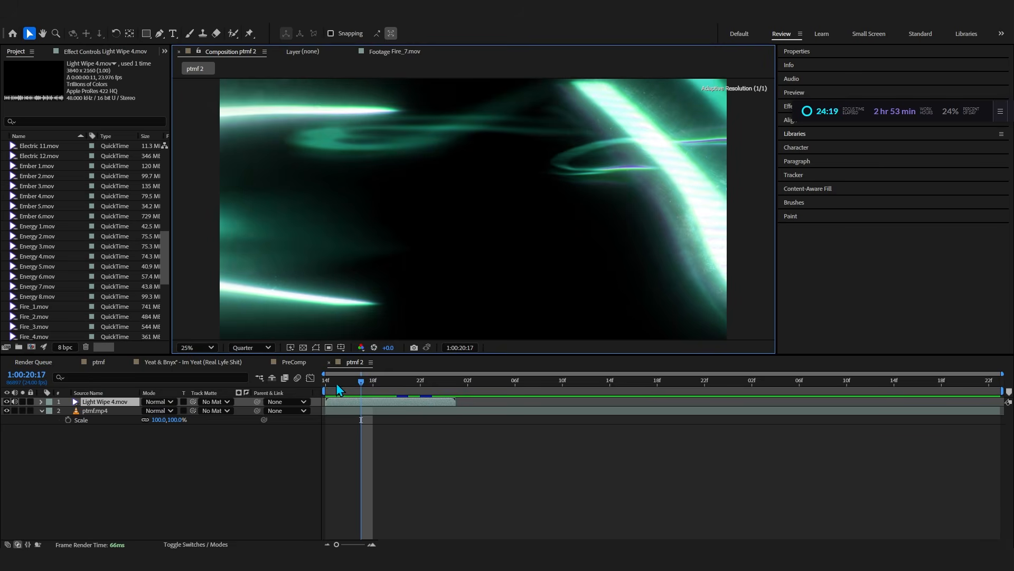
{"action": "key", "text": "space"}
{"action": "key", "text": "space"}
{"action": "key", "text": "ctrl+z"}
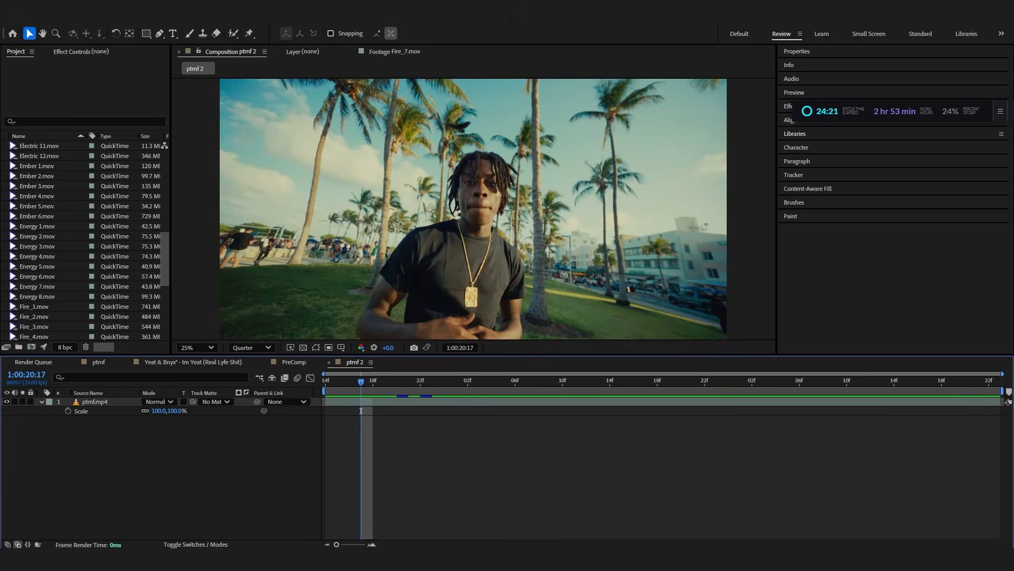
- Add Energy_1.mov from the Magic folder above ptmf.mp4, move to 1:00:22:04, and show the layer's scale
{"action": "left_click", "coordinate": [505, 549]}
{"action": "key", "text": "alt+Left"}
{"action": "double_click", "coordinate": [303, 354]}
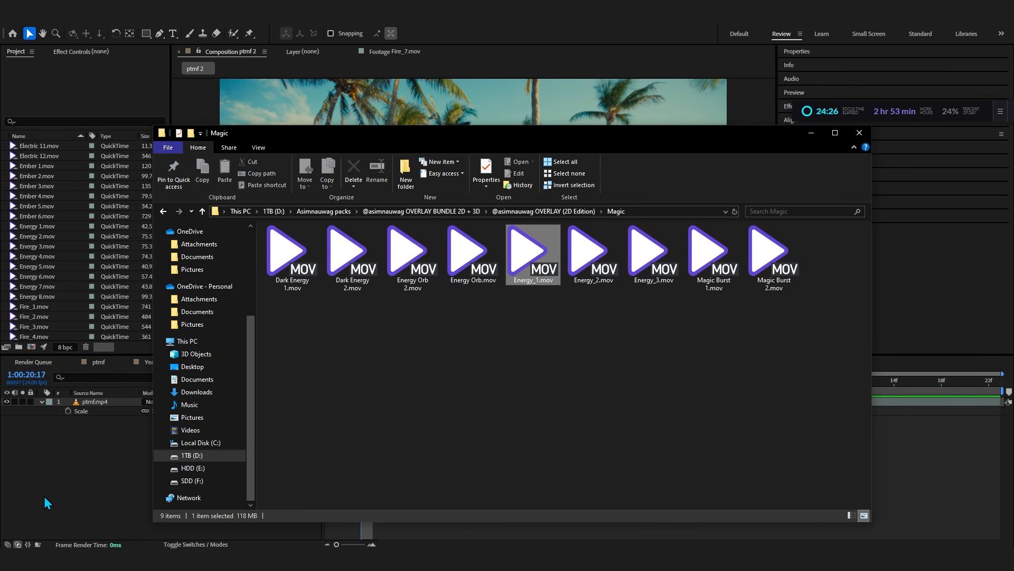
{"action": "left_click_drag", "start_coordinate": [531, 264], "coordinate": [777, 391]}
{"action": "scroll", "coordinate": [605, 312], "scroll_direction": "down", "scroll_amount": 1}
{"action": "key", "text": "s"}
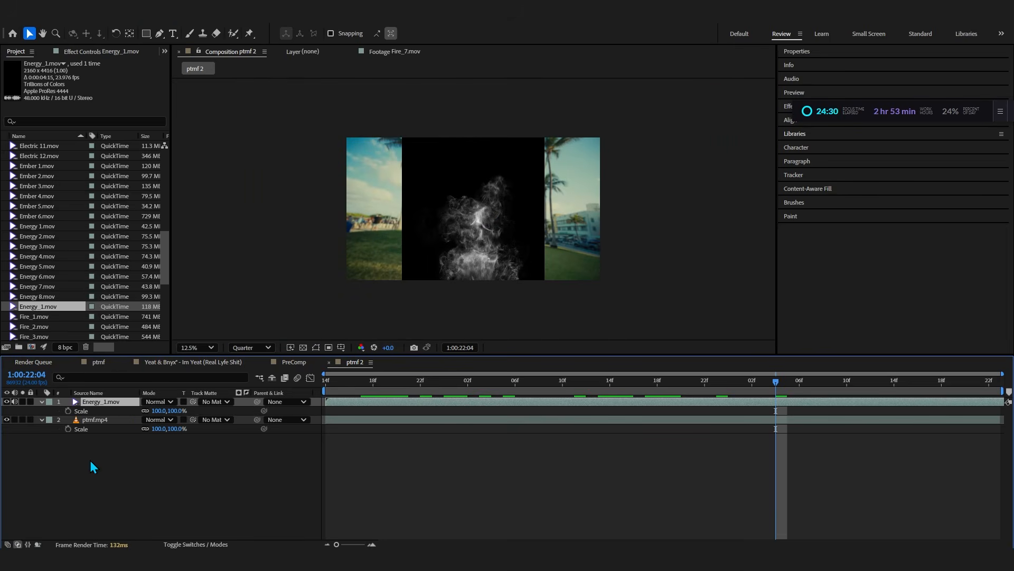
- Scale Energy_1.mov to 120% with Linear Dodge blending, play the composition, and delete the layer
{"action": "mouse_move", "coordinate": [155, 411]}
{"action": "left_mouse_down"}
{"action": "mouse_move", "coordinate": [142, 411]}
{"action": "mouse_move", "coordinate": [185, 413]}
{"action": "left_mouse_up"}
{"action": "left_click", "coordinate": [158, 401]}
{"action": "left_click", "coordinate": [204, 256]}
{"action": "key", "text": "space"}
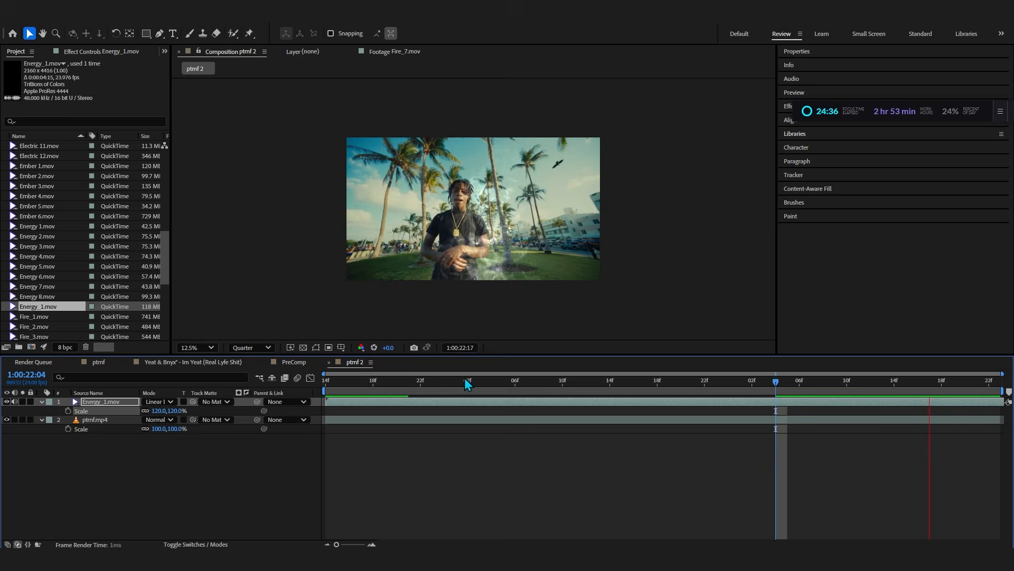
{"action": "key", "text": "Delete"}
- Add Magic Burst 1.mov from the Magic folder above ptmf.mp4, scrub through the effect, and undo the addition
{"action": "key", "text": "alt+Tab"}
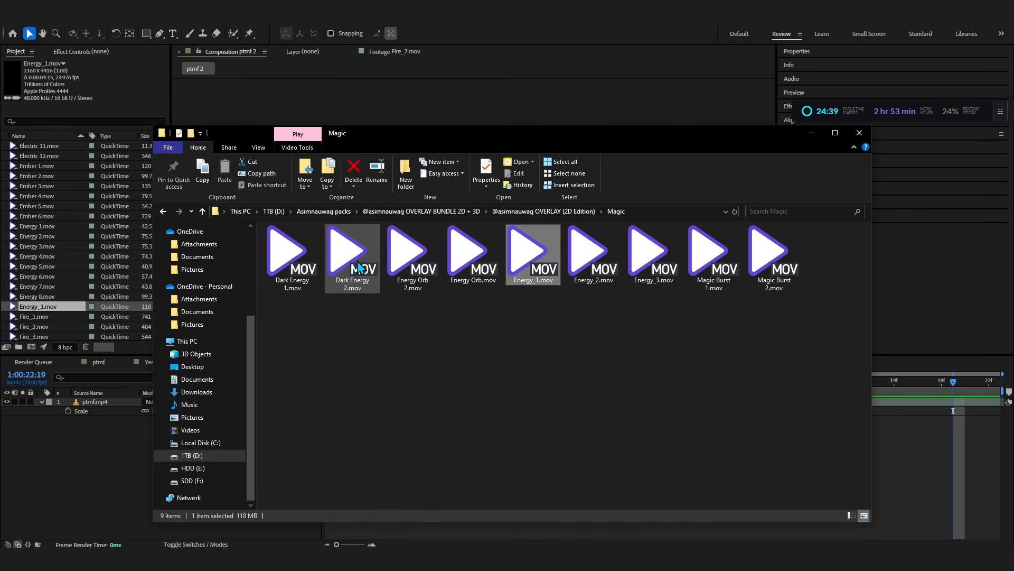
{"action": "left_click_drag", "start_coordinate": [724, 240], "coordinate": [85, 501]}
{"action": "left_click_drag", "start_coordinate": [333, 395], "coordinate": [586, 397]}
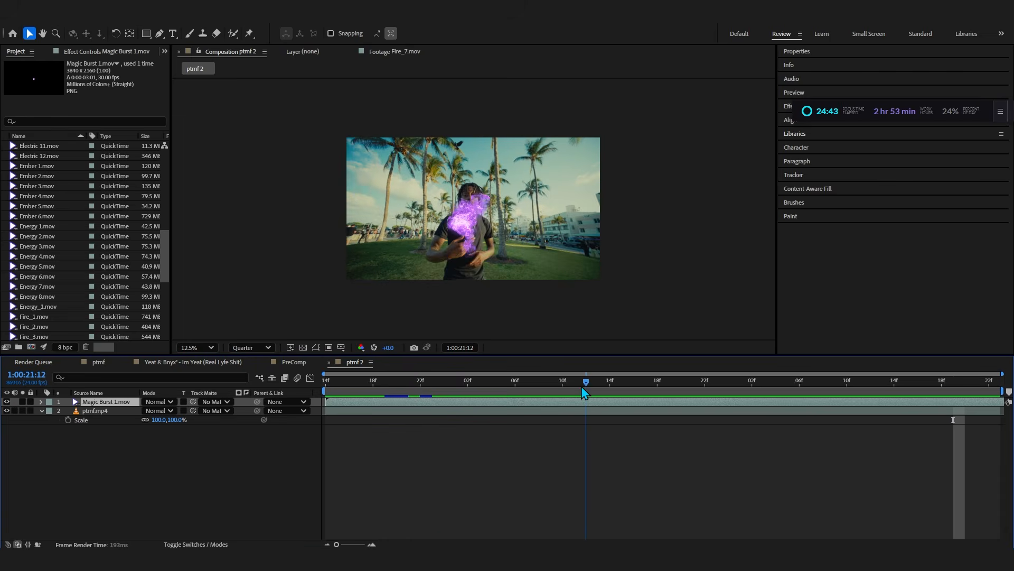
{"action": "key", "text": "period"}
{"action": "left_click_drag", "start_coordinate": [389, 394], "coordinate": [479, 402]}
{"action": "key", "text": "ctrl+z"}
- Switch to File Explorer and add Fly by.mov from the Missile and Explosions folder above ptmf.mp4
{"action": "key", "text": "alt+Tab"}
{"action": "key", "text": "alt+Left"}
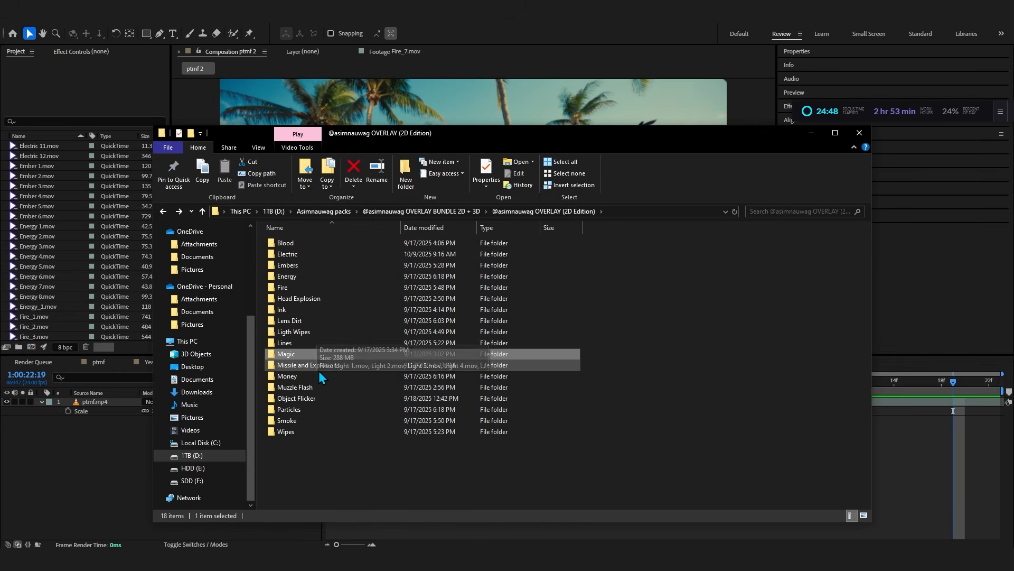
{"action": "double_click", "coordinate": [319, 371]}
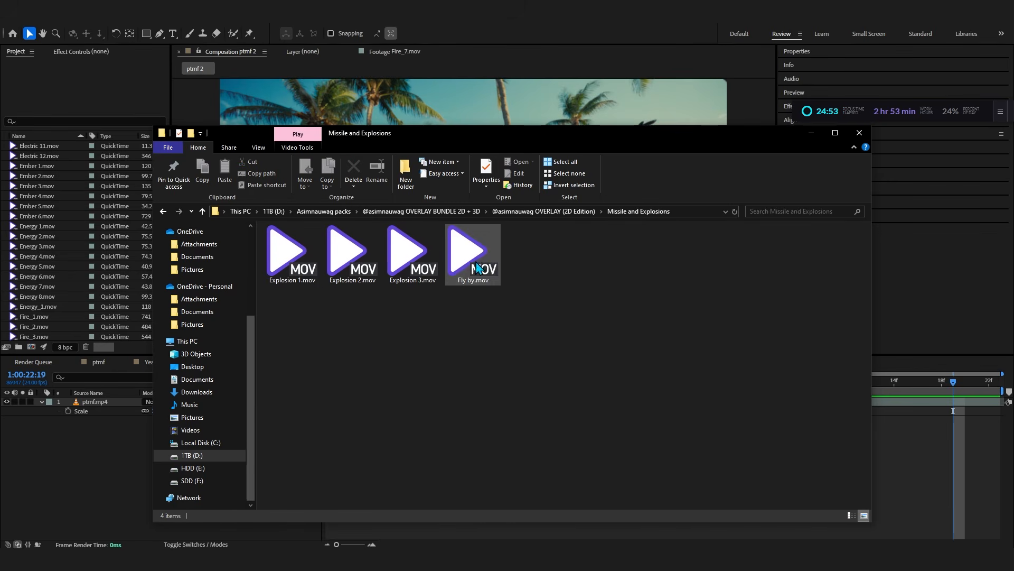
{"action": "left_click_drag", "start_coordinate": [145, 458], "coordinate": [142, 472]}
{"action": "left_click_drag", "start_coordinate": [328, 388], "coordinate": [486, 405]}
- Scale Fly by.mov to 187%, play the composition, and delete the layer
{"action": "key", "text": "s"}
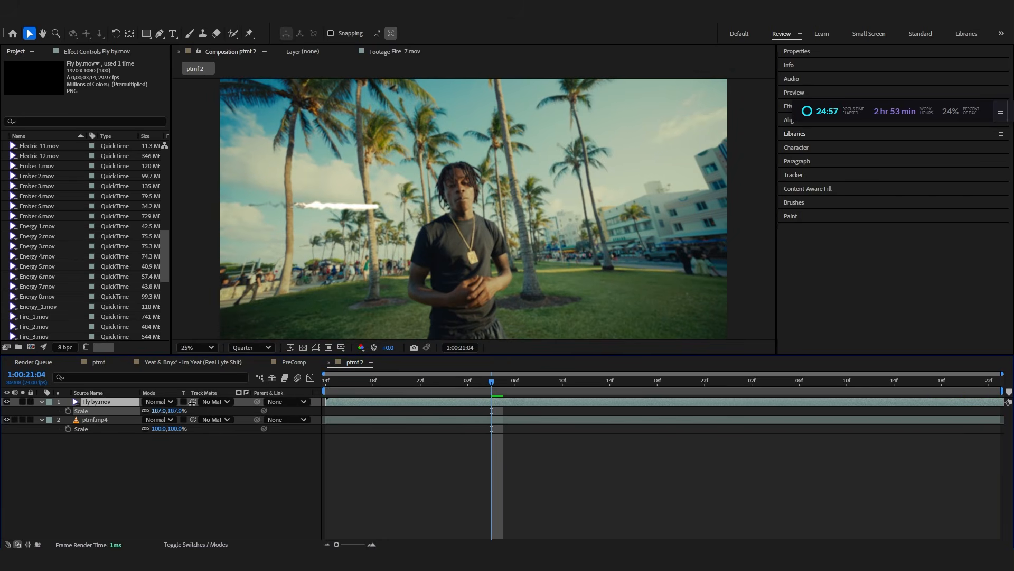
{"action": "key", "text": "space"}
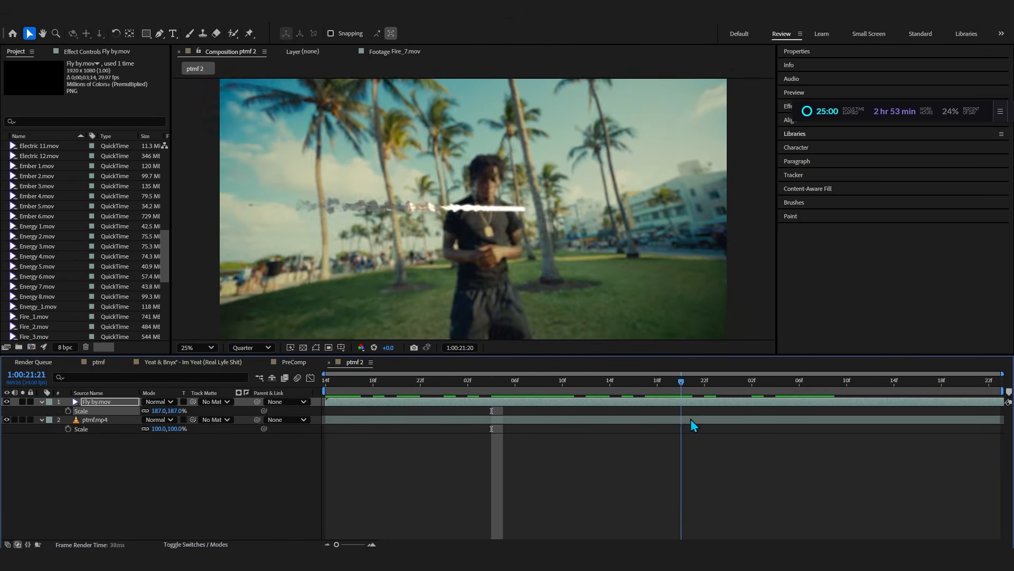
{"action": "key", "text": "Delete"}
- Add Explosion 3.mov from the Missile and Explosions folder above ptmf.mp4 and scale it to 257%
{"action": "key", "text": "alt+Tab"}
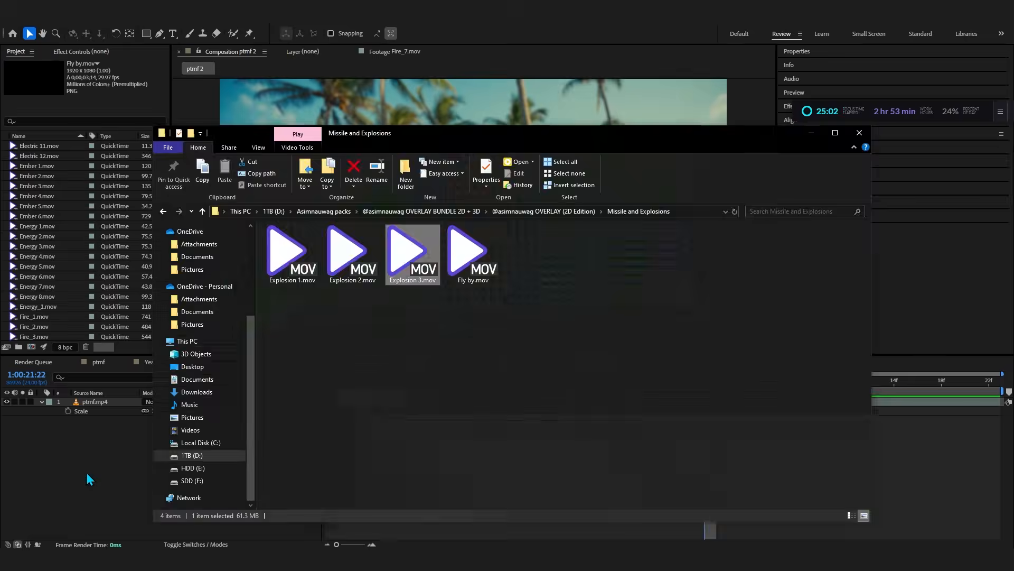
{"action": "left_click_drag", "start_coordinate": [87, 474], "coordinate": [585, 381]}
{"action": "key", "text": "s"}
{"action": "left_click_drag", "start_coordinate": [158, 411], "coordinate": [238, 409]}
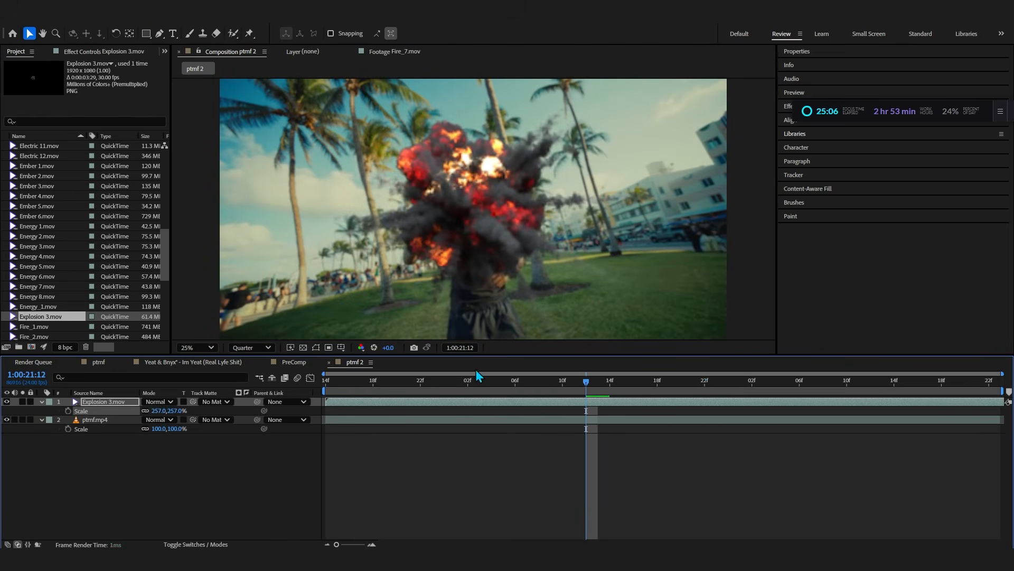
- Play the Explosion 3.mov overlay from the composition start and delete the layer
{"action": "left_click_drag", "start_coordinate": [586, 382], "coordinate": [262, 419]}
{"action": "key", "text": "space"}
{"action": "key", "text": "Delete"}
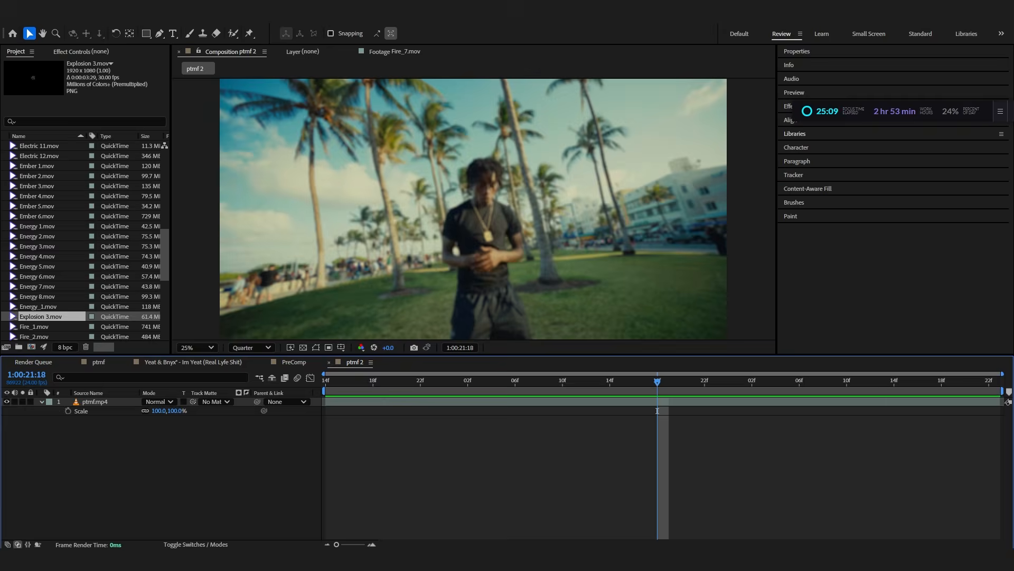
- Switch to File Explorer, add 1.mov from the Muzzle Flash folder above ptmf.mp4, and return the playhead to the composition start
{"action": "key", "text": "alt+Tab"}
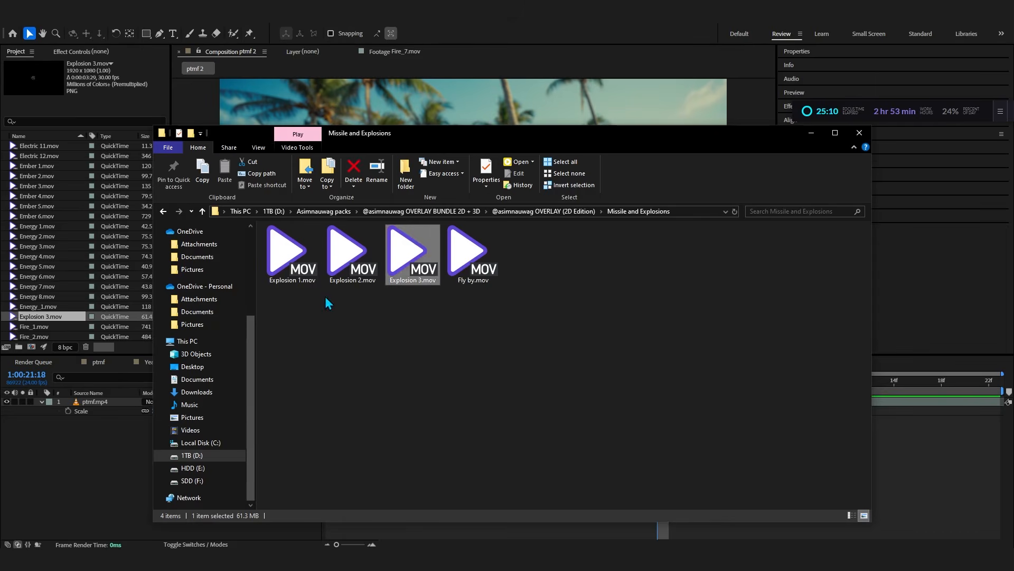
{"action": "left_click_drag", "start_coordinate": [157, 442], "coordinate": [333, 396]}
{"action": "left_click_drag", "start_coordinate": [656, 382], "coordinate": [520, 381]}
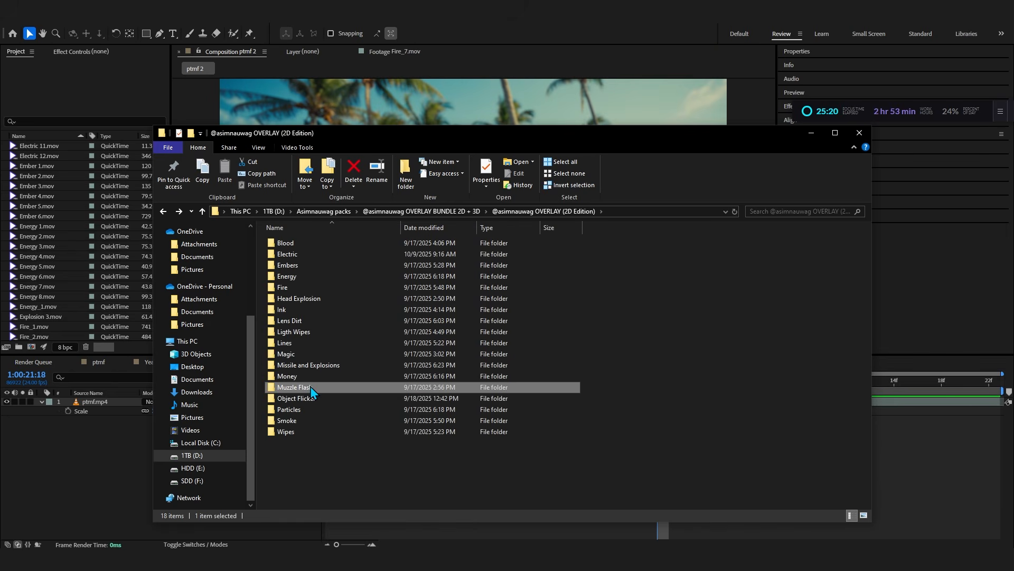
{"action": "double_click", "coordinate": [309, 389]}
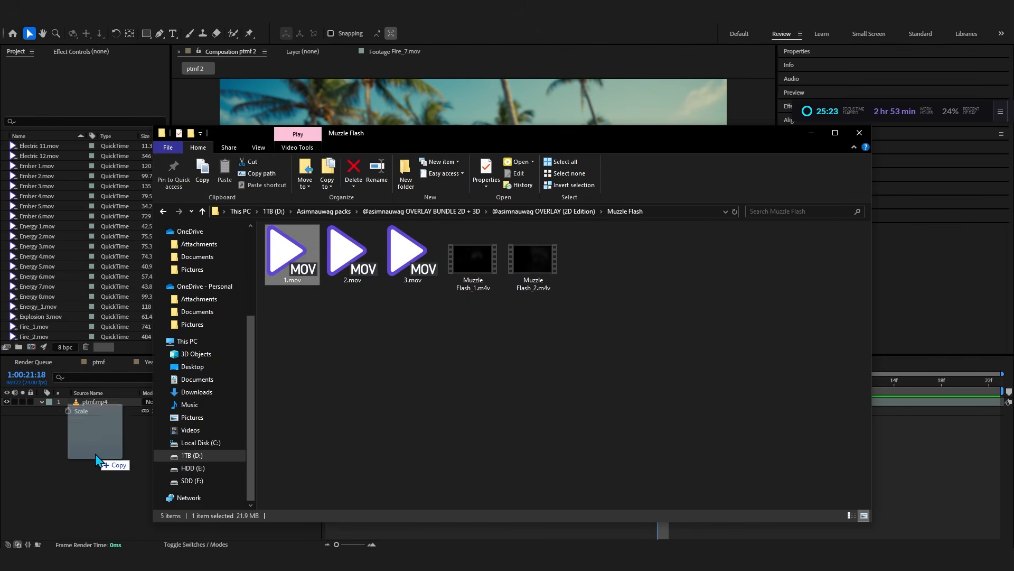
{"action": "left_click_drag", "start_coordinate": [96, 455], "coordinate": [96, 455]}
{"action": "left_click_drag", "start_coordinate": [340, 385], "coordinate": [325, 416]}
- Set the 1.mov layer's blend mode to Linear Dodge and scale it to 201%
{"action": "left_click", "coordinate": [156, 402]}
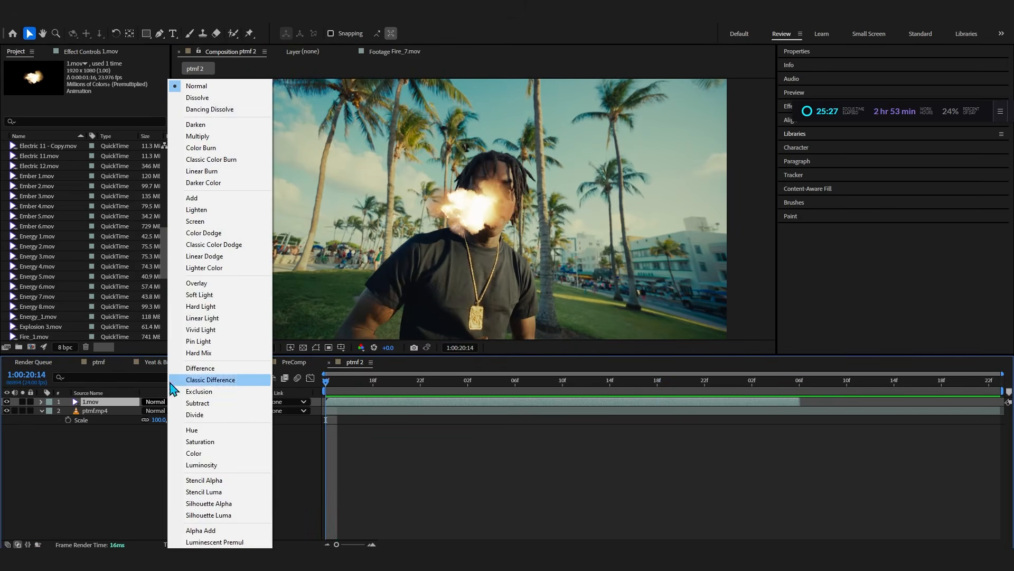
{"action": "left_click", "coordinate": [191, 266]}
{"action": "left_click", "coordinate": [162, 400]}
{"action": "left_click", "coordinate": [204, 256]}
{"action": "key", "text": "s"}
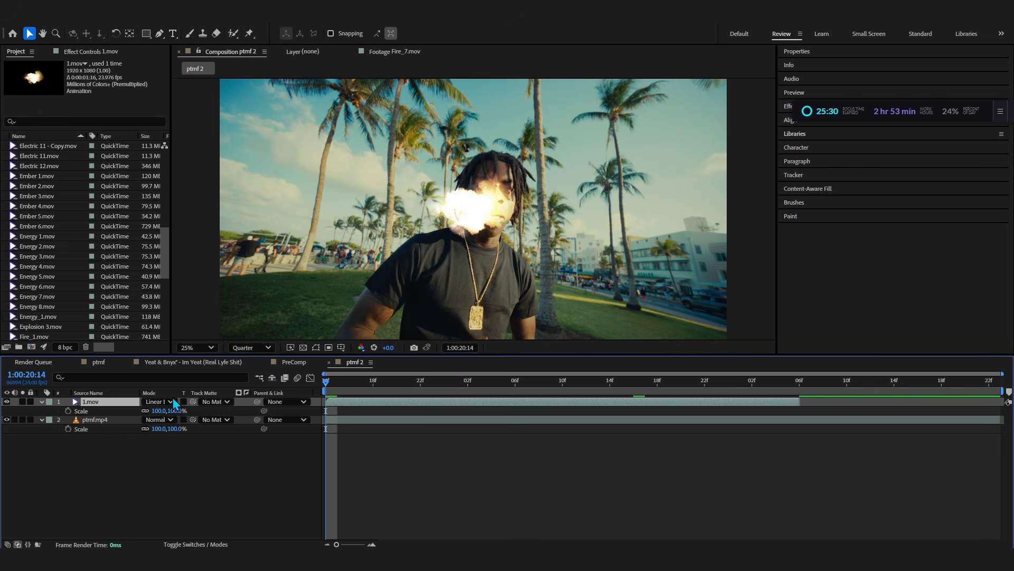
{"action": "left_click_drag", "start_coordinate": [170, 410], "coordinate": [218, 412]}
- Duplicate the 1.mov layer three times with staggered start times and play the composition from its start
{"action": "key", "text": "space"}
{"action": "left_click_drag", "start_coordinate": [423, 385], "coordinate": [477, 401]}
{"action": "key", "text": "ctrl+d"}
{"action": "key", "text": "ctrl+d"}
{"action": "key", "text": "ctrl+d"}
{"action": "left_click_drag", "start_coordinate": [361, 384], "coordinate": [325, 386]}
{"action": "key", "text": "space"}
{"action": "key", "text": "space"}
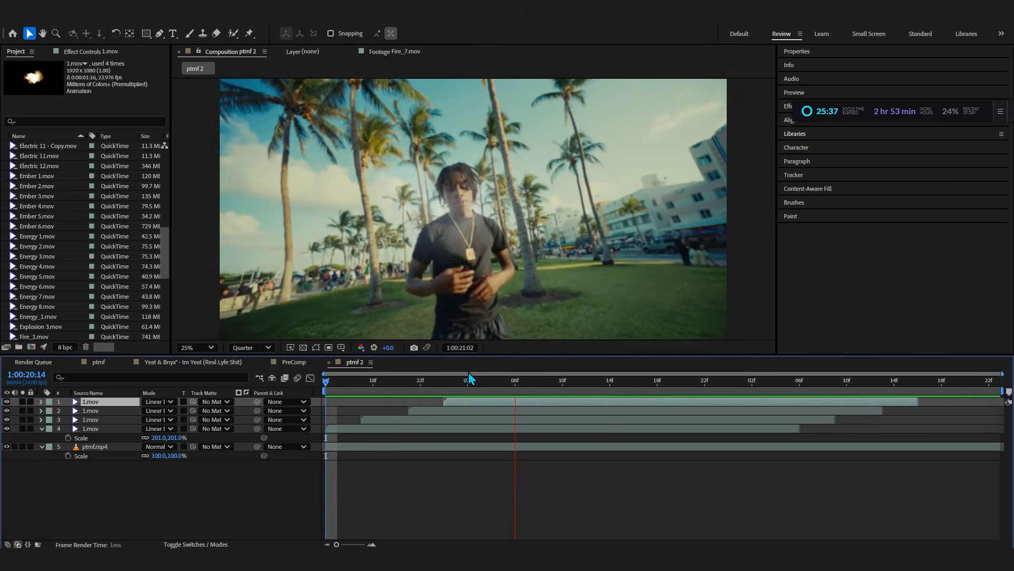
- Stop playback and delete all four 1.mov layers
{"action": "key", "text": "space"}
{"action": "left_click", "coordinate": [479, 426], "text": "shift"}
{"action": "key", "text": "Delete"}
- Add 2.mov from the Muzzle Flash folder above ptmf.mp4, play it from the composition start, and undo the addition
{"action": "key", "text": "alt+Tab"}
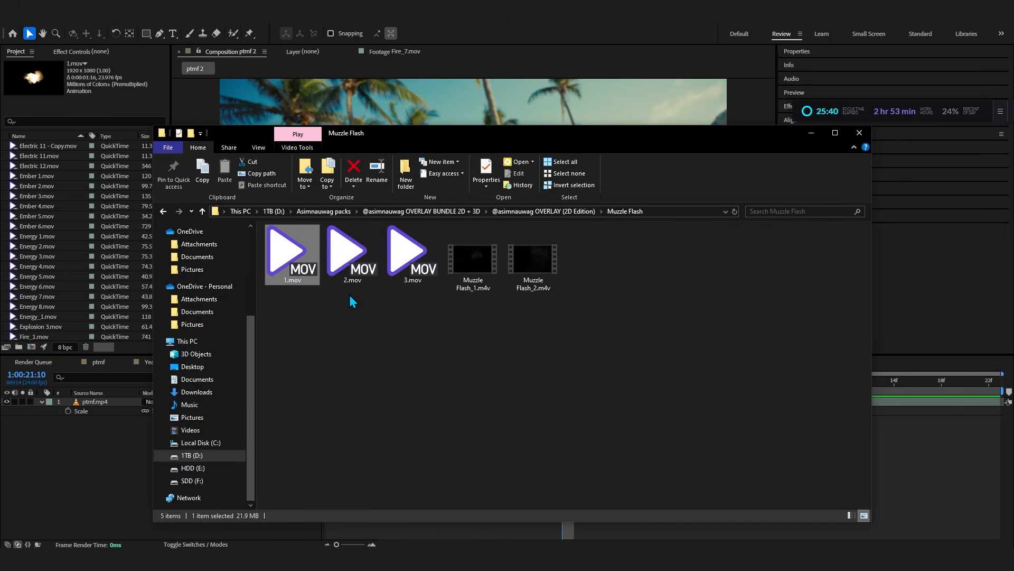
{"action": "left_click_drag", "start_coordinate": [54, 526], "coordinate": [315, 391]}
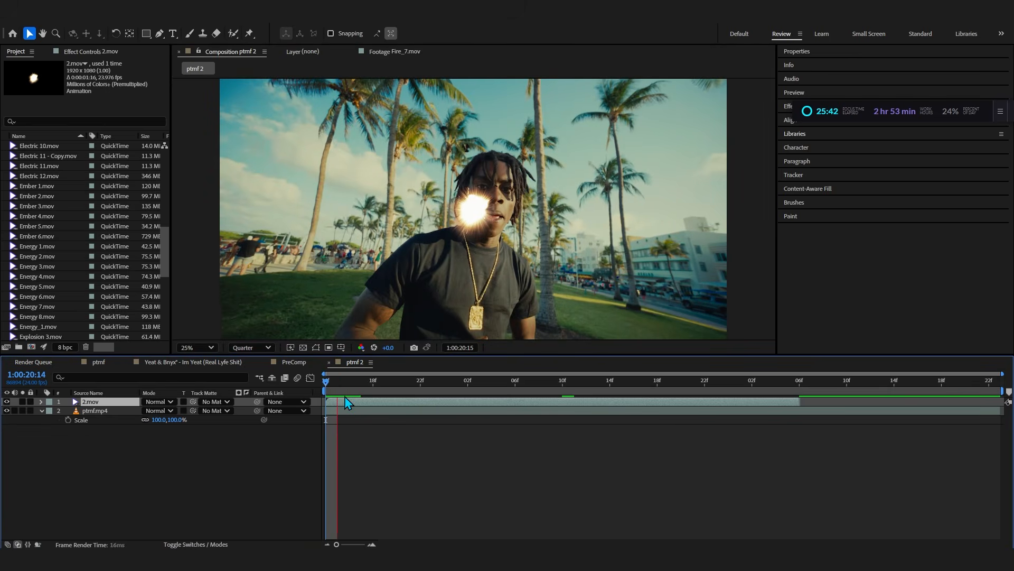
{"action": "key", "text": "space"}
{"action": "key", "text": "space"}
{"action": "key", "text": "ctrl+z"}
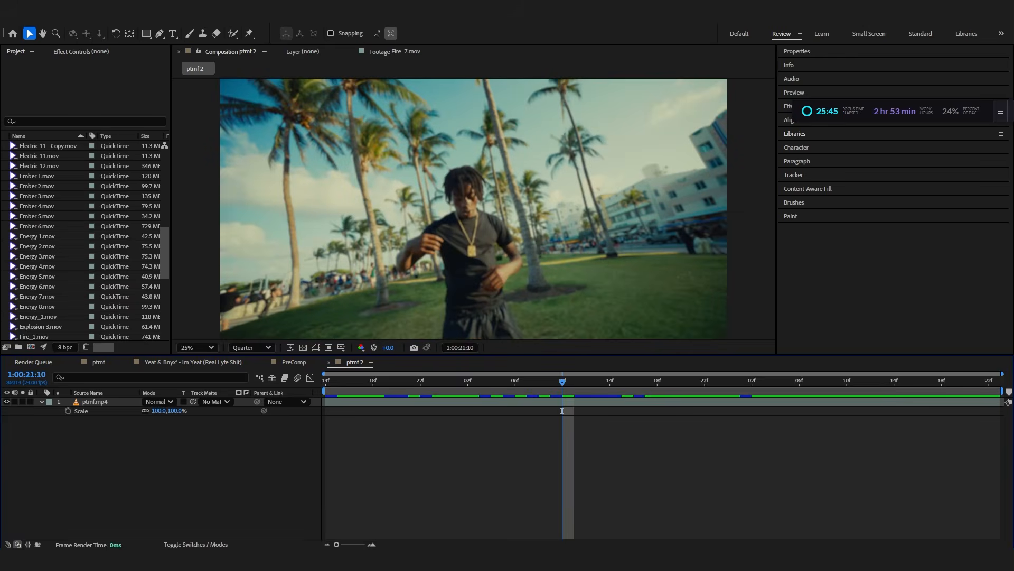
- Add 3.mov from the Muzzle Flash folder above ptmf.mp4, play it from the composition start, and undo the addition
{"action": "key", "text": "alt+Tab"}
{"action": "left_click_drag", "start_coordinate": [412, 254], "coordinate": [79, 468]}
{"action": "key", "text": "Home"}
{"action": "key", "text": "space"}
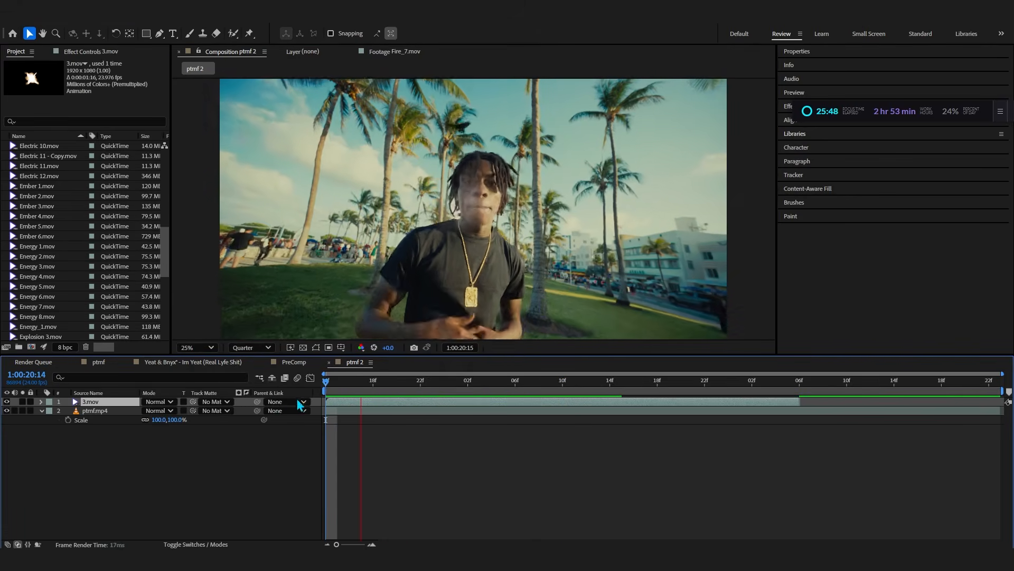
{"action": "key", "text": "space"}
{"action": "key", "text": "ctrl+z"}
- Add Muzzle Flash_1.m4v from File Explorer above ptmf.mp4 and play it from the composition start
{"action": "key", "text": "alt+Tab"}
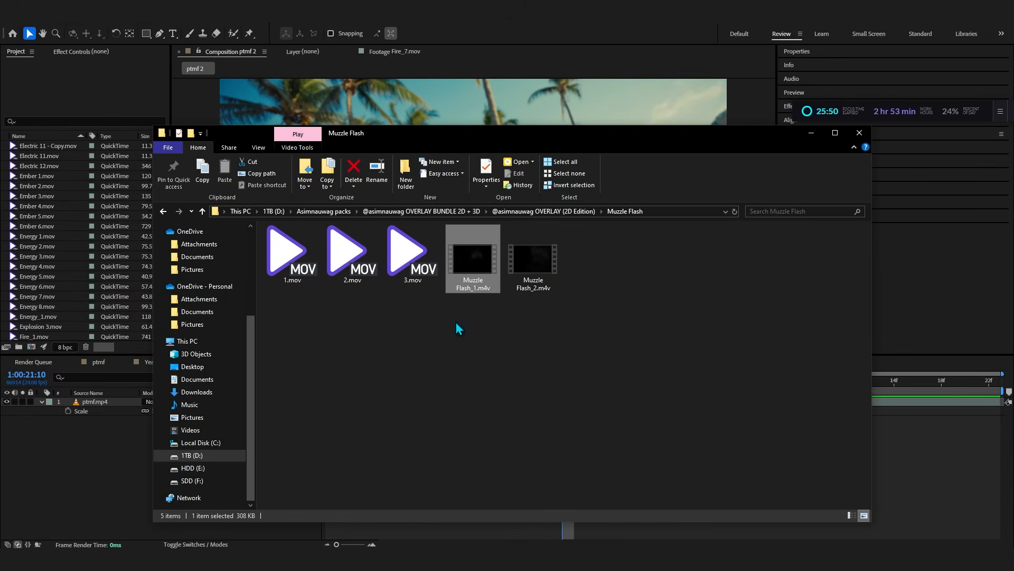
{"action": "left_click_drag", "start_coordinate": [456, 322], "coordinate": [79, 468]}
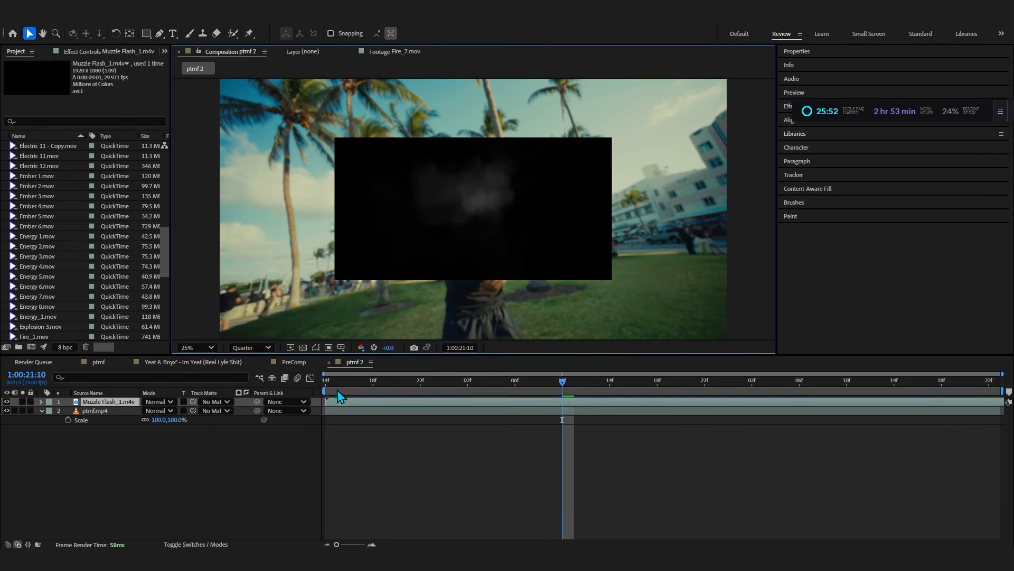
{"action": "mouse_move", "coordinate": [339, 384]}
{"action": "left_mouse_down"}
{"action": "mouse_move", "coordinate": [413, 391]}
{"action": "mouse_move", "coordinate": [326, 400]}
{"action": "left_mouse_up"}
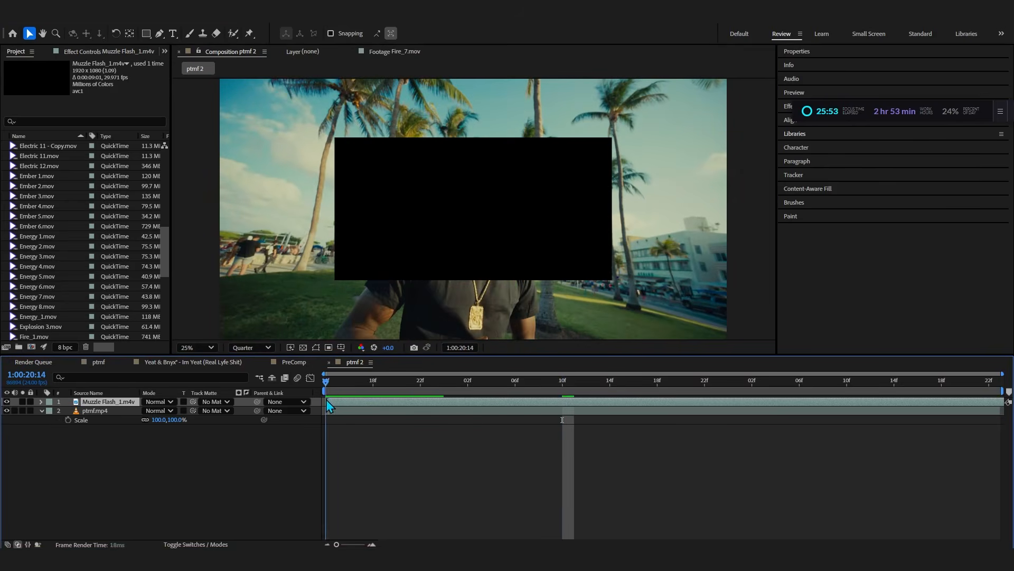
{"action": "key", "text": "space"}
{"action": "key", "text": "space"}
- Scale Muzzle Flash_1.m4v to 219% with the Linear Dodge blend mode, play the composition, and delete the layer
{"action": "key", "text": "s"}
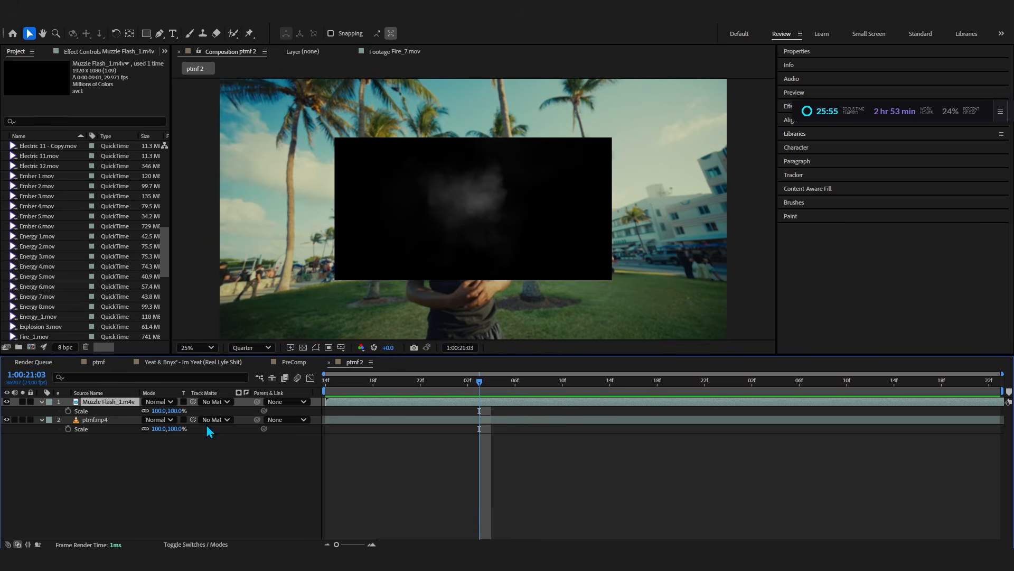
{"action": "left_click_drag", "start_coordinate": [162, 411], "coordinate": [225, 411]}
{"action": "left_click", "coordinate": [158, 401]}
{"action": "left_click", "coordinate": [222, 257]}
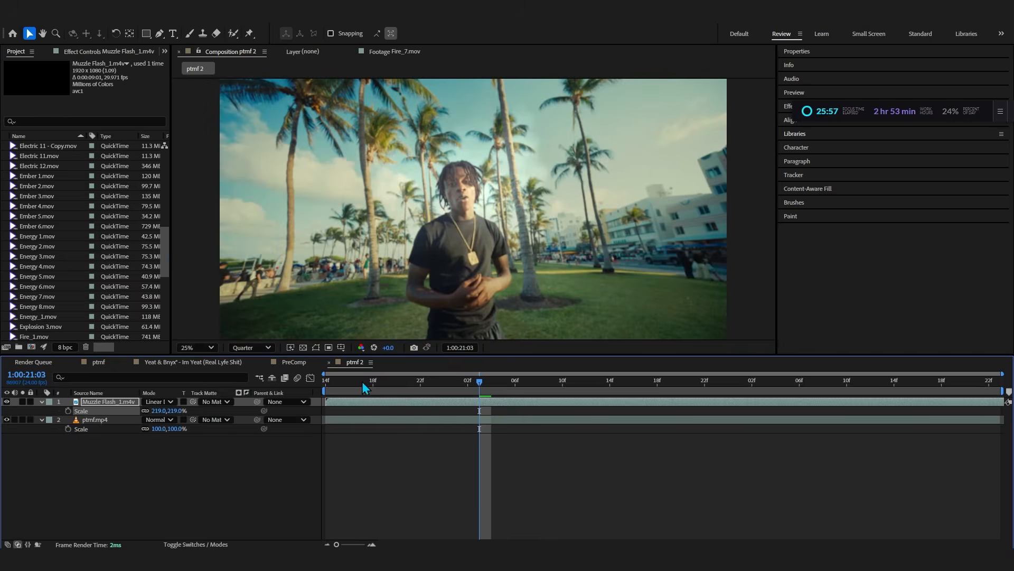
{"action": "key", "text": "space"}
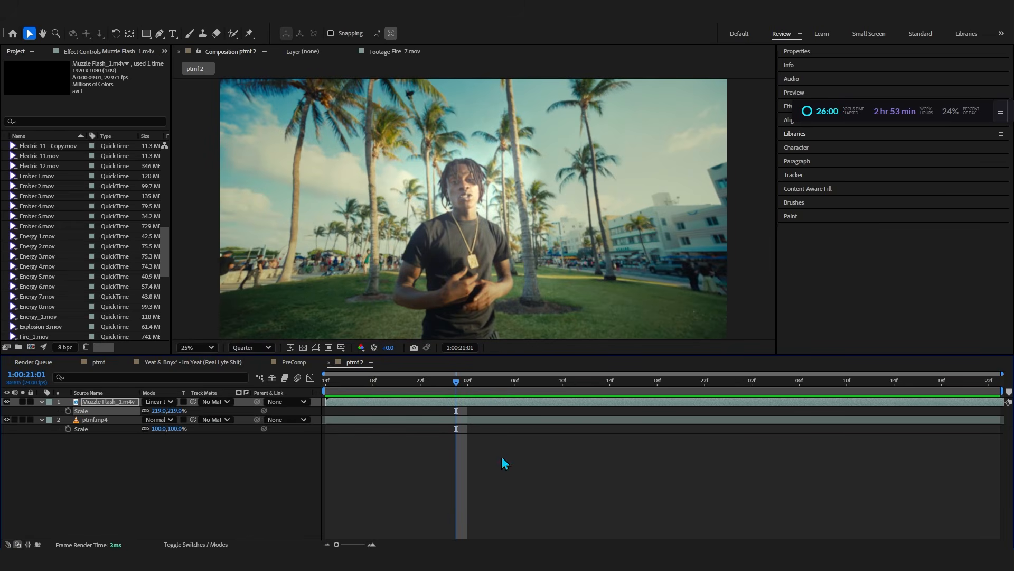
{"action": "key", "text": "Delete"}
- Switch to File Explorer and open the Object Flicker folder in the 2D Edition overlays
{"action": "key", "text": "alt+Tab"}
{"action": "key", "text": "BackSpace"}
{"action": "double_click", "coordinate": [523, 398]}
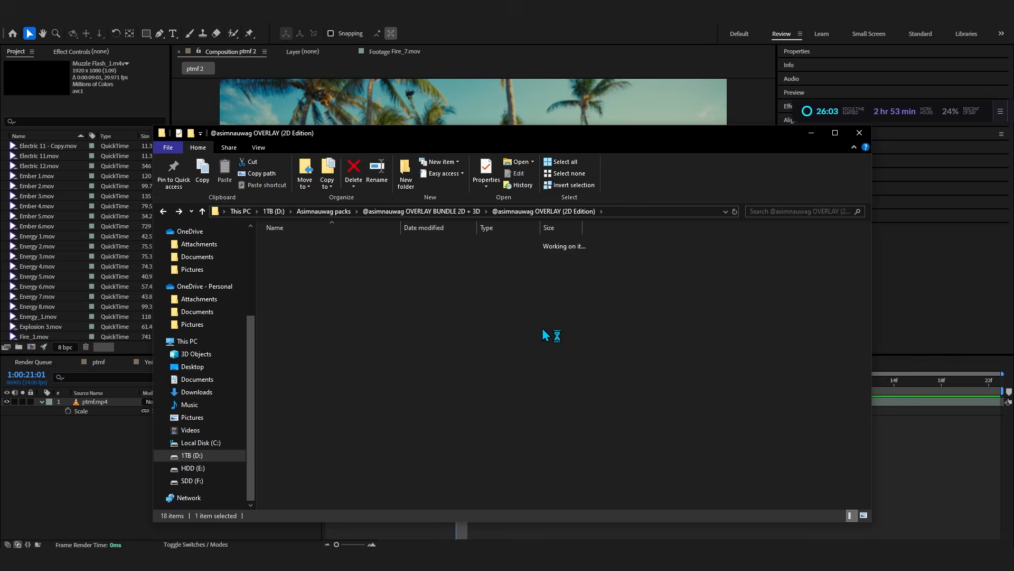
{"action": "left_click_drag", "start_coordinate": [573, 345], "coordinate": [291, 272]}
{"action": "left_click", "coordinate": [259, 256]}
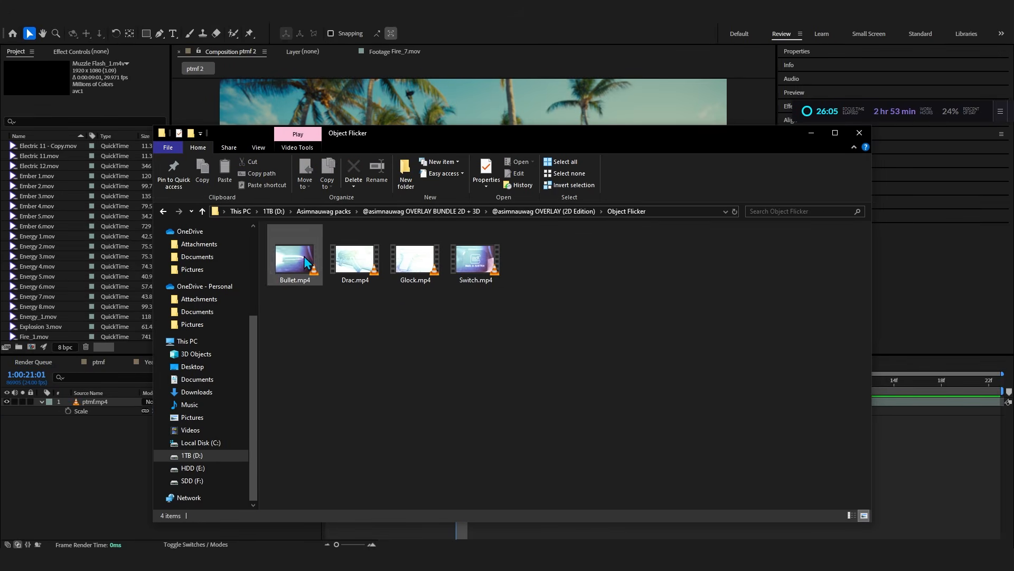
- Undo the first import and add Bullet.mp4 from the Object Flicker folder above ptmf.mp4
{"action": "left_click_drag", "start_coordinate": [31, 465], "coordinate": [79, 461]}
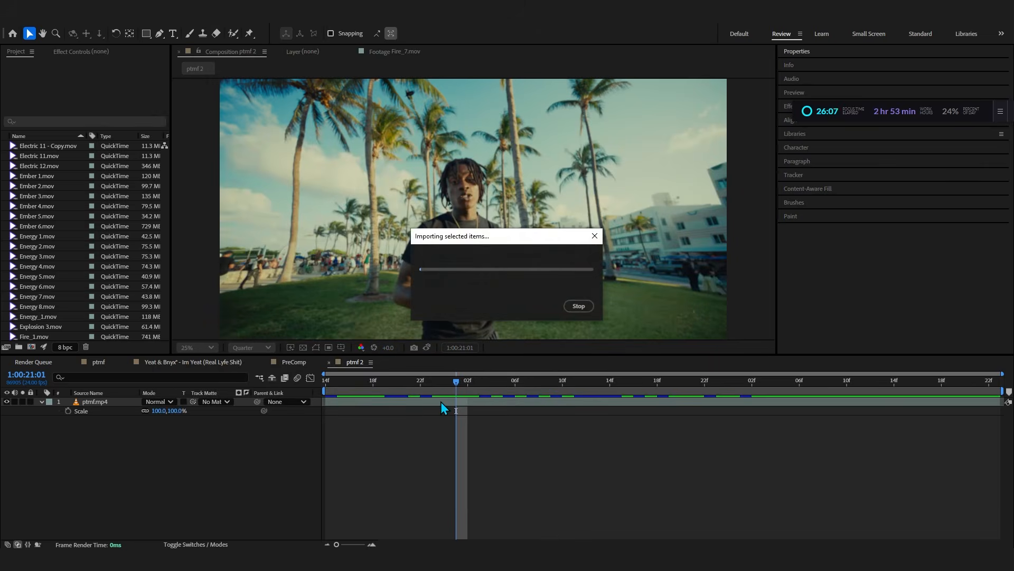
{"action": "key", "text": "ctrl+z"}
{"action": "key", "text": "alt+Tab"}
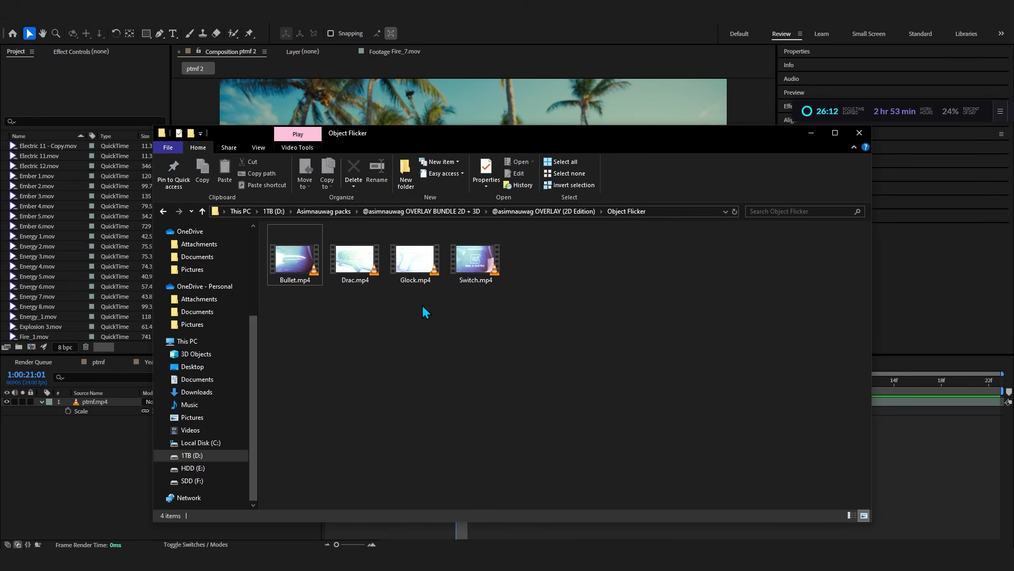
{"action": "left_click_drag", "start_coordinate": [295, 262], "coordinate": [337, 408]}
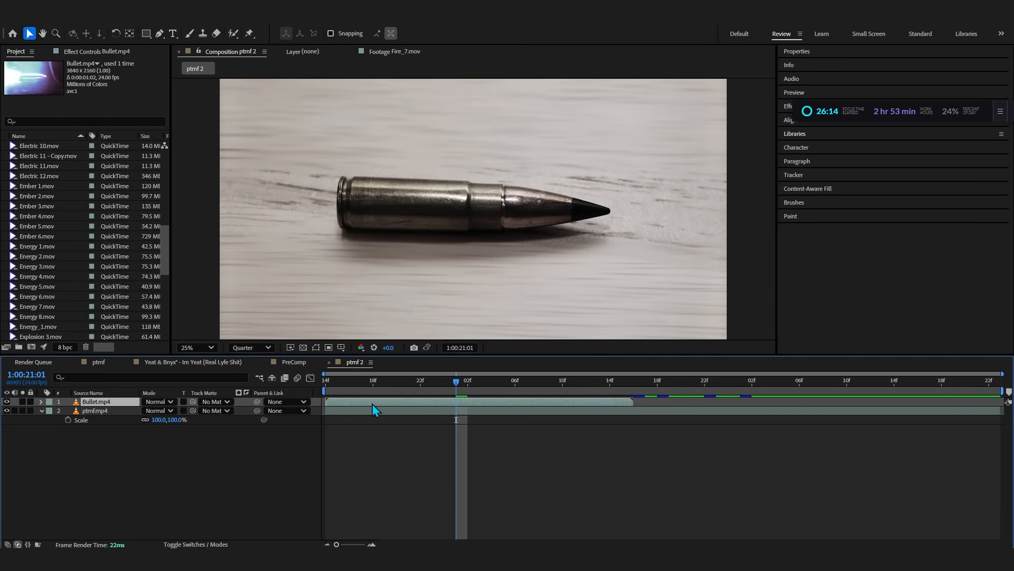
- Shift Bullet.mp4 to start at about 1:00:21:05, play the composition, and delete the layer
{"action": "key", "text": "space"}
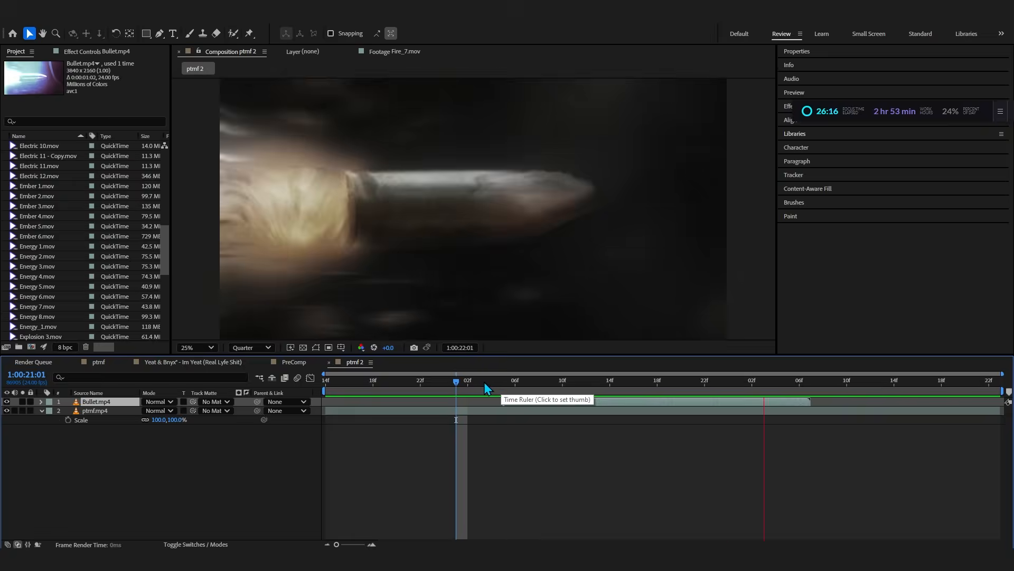
{"action": "left_click", "coordinate": [479, 381]}
{"action": "key", "text": "space"}
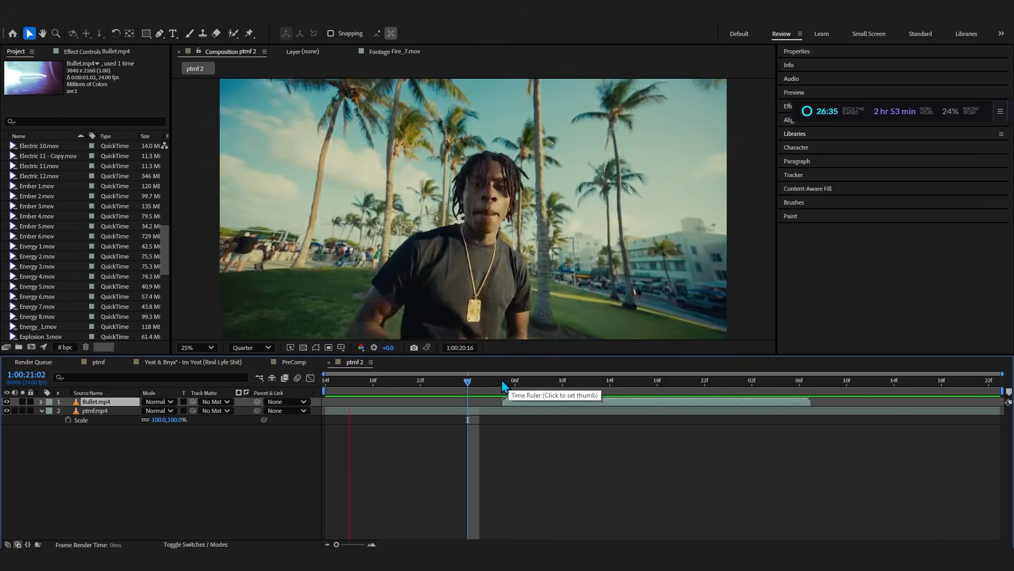
{"action": "key", "text": "Delete"}
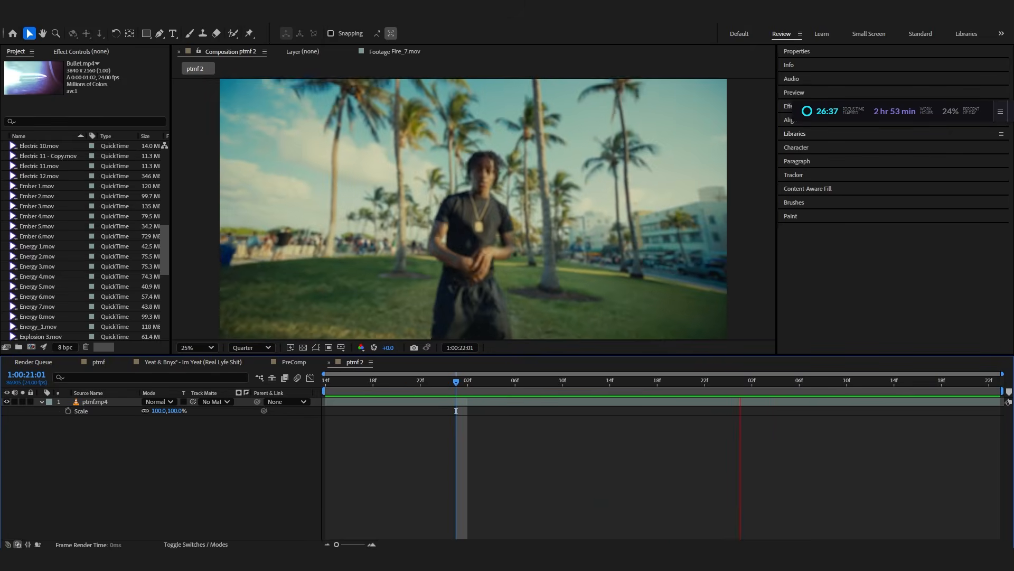
{"action": "key", "text": "space"}
- Add Drac.mp4 from the Object Flicker folder above ptmf.mp4, play it from the composition start, and delete the layer
{"action": "key", "text": "alt+Tab"}
{"action": "left_click", "coordinate": [357, 279]}
{"action": "left_click_drag", "start_coordinate": [355, 259], "coordinate": [397, 392]}
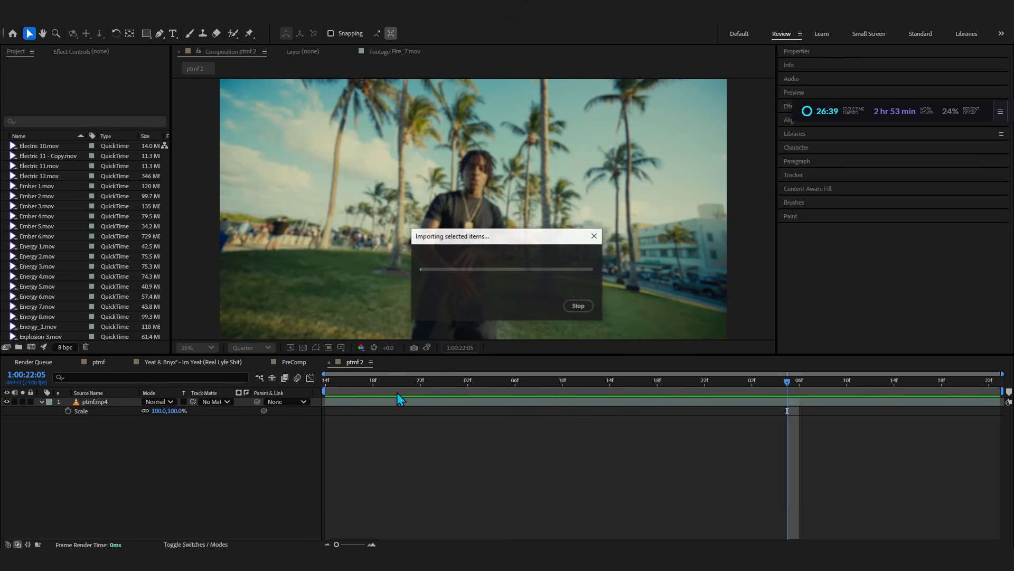
{"action": "key", "text": "space"}
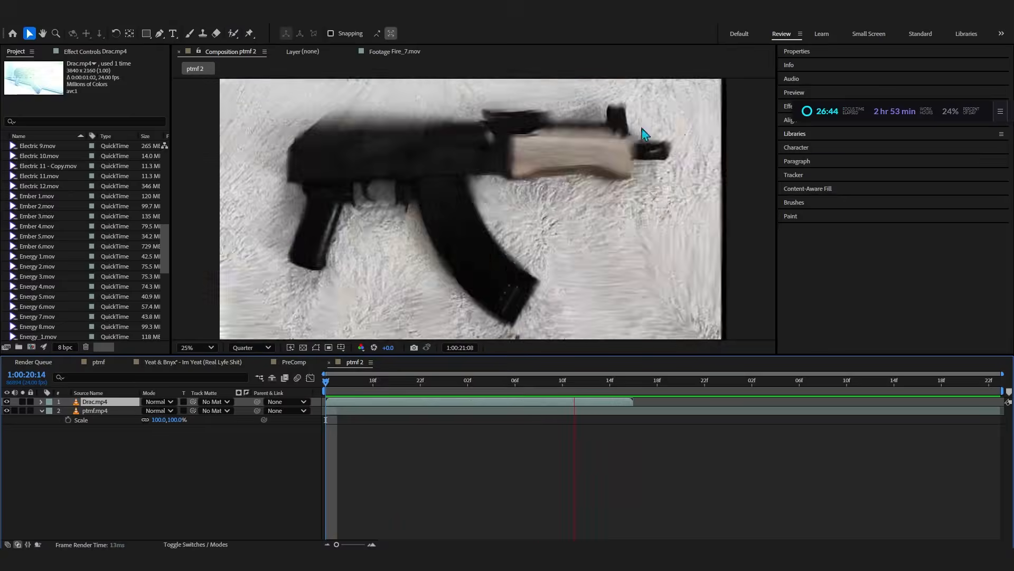
{"action": "key", "text": "Delete"}
- Add Glock.mp4 from the Object Flicker folder above ptmf.mp4, play it from the composition start, and delete the layer
{"action": "key", "text": "alt+Tab"}
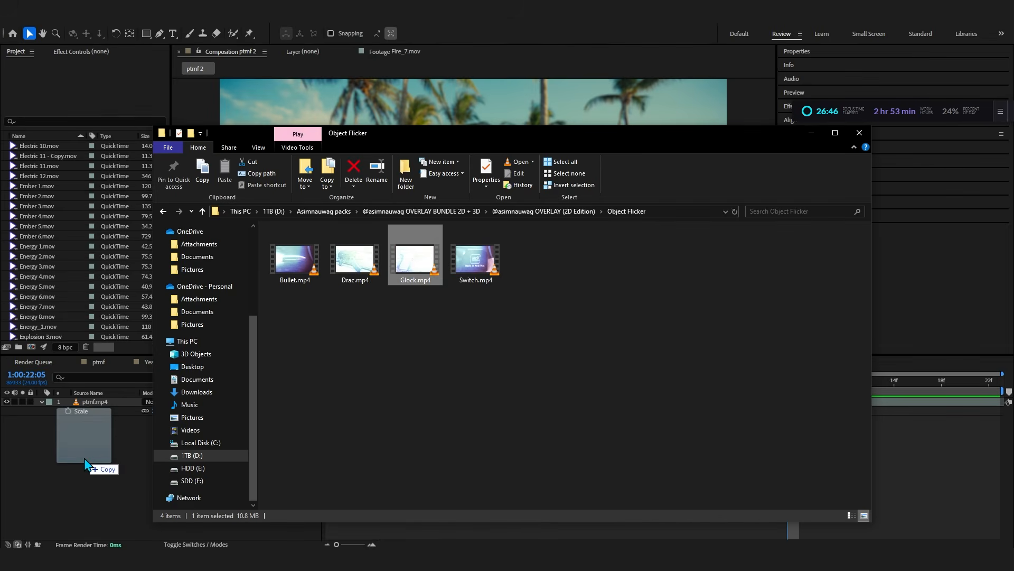
{"action": "left_click_drag", "start_coordinate": [85, 460], "coordinate": [362, 392]}
{"action": "key", "text": "space"}
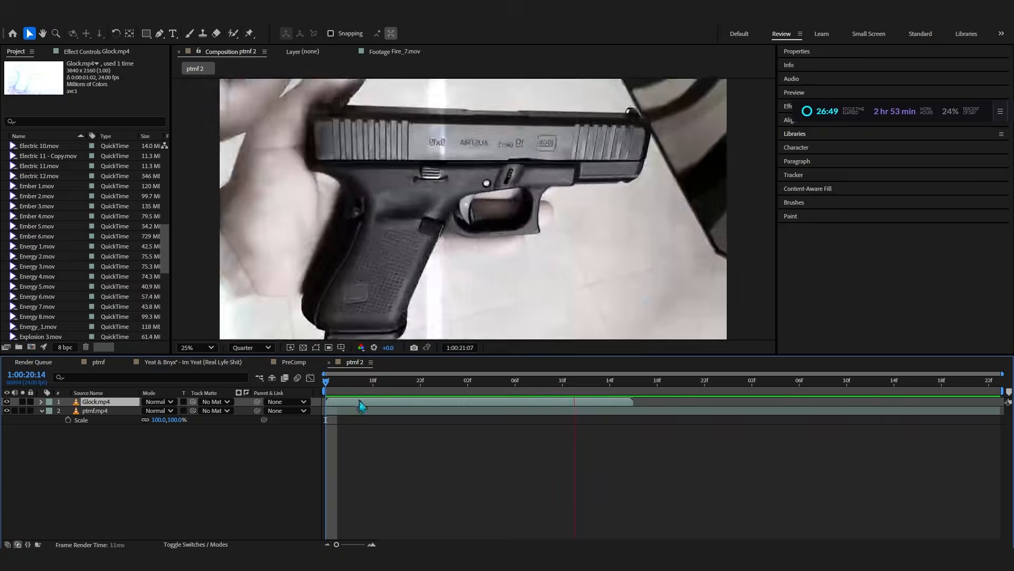
{"action": "key", "text": "Delete"}
- Add Switch.mp4 from the Object Flicker folder above ptmf.mp4 and play the composition
{"action": "key", "text": "alt+Tab"}
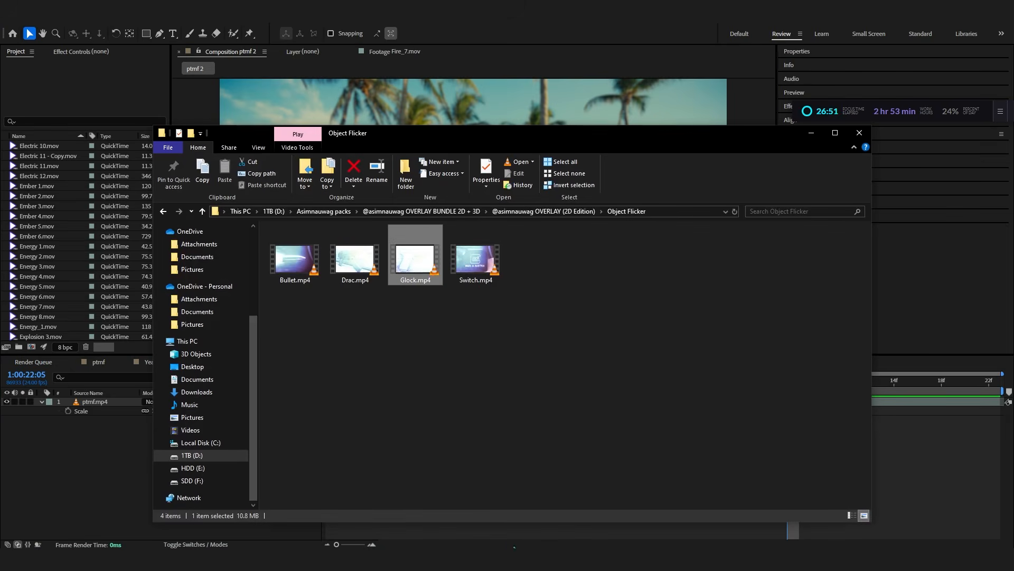
{"action": "left_click_drag", "start_coordinate": [397, 355], "coordinate": [373, 402]}
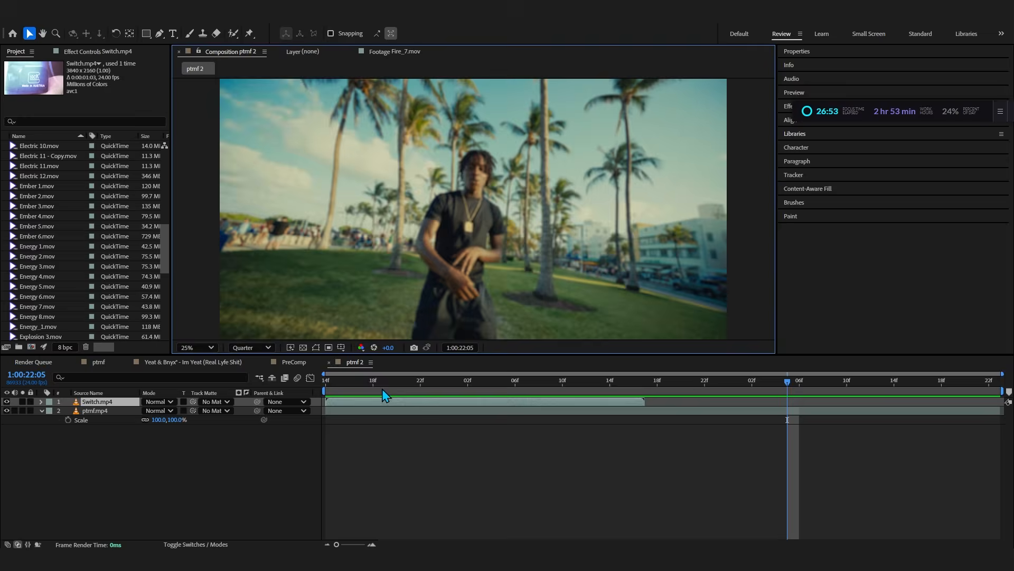
{"action": "key", "text": "space"}
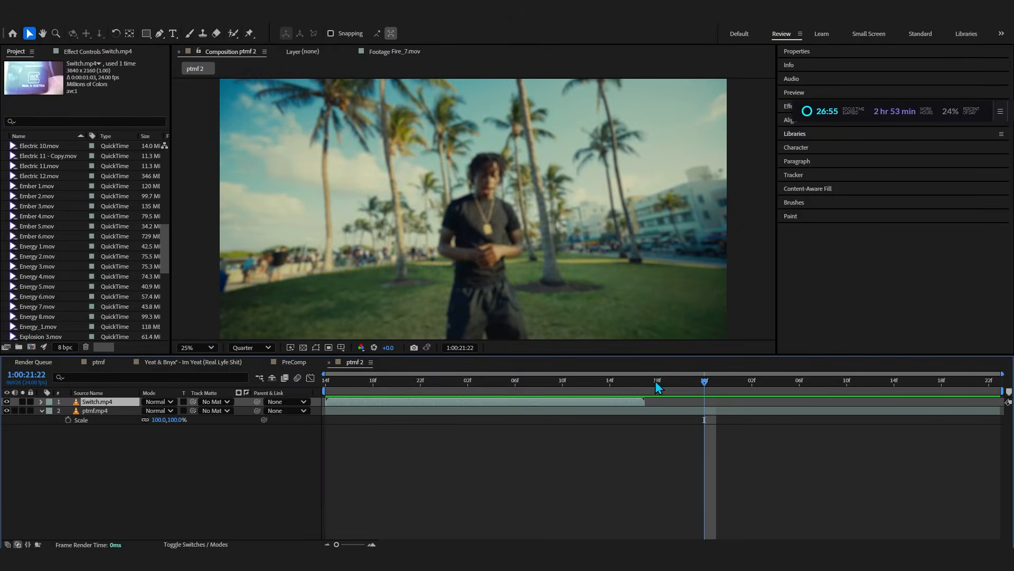
{"action": "key", "text": "space"}
{"action": "key", "text": "space"}
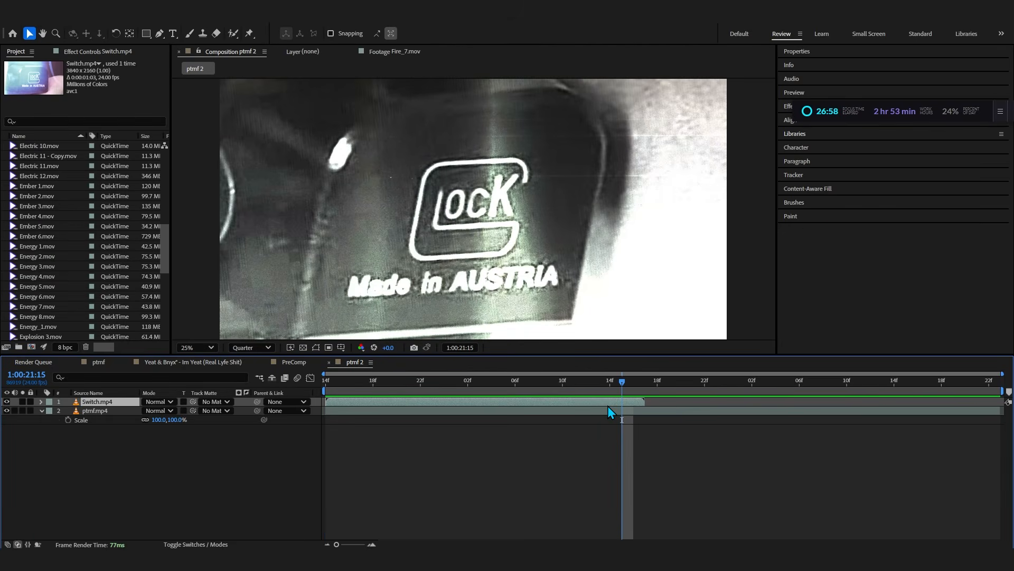
- Shift Switch.mp4 to start at about 1:00:21:21, play the composition, and delete the layer
{"action": "left_click_drag", "start_coordinate": [611, 405], "coordinate": [951, 414]}
{"action": "key", "text": "ctrl+z"}
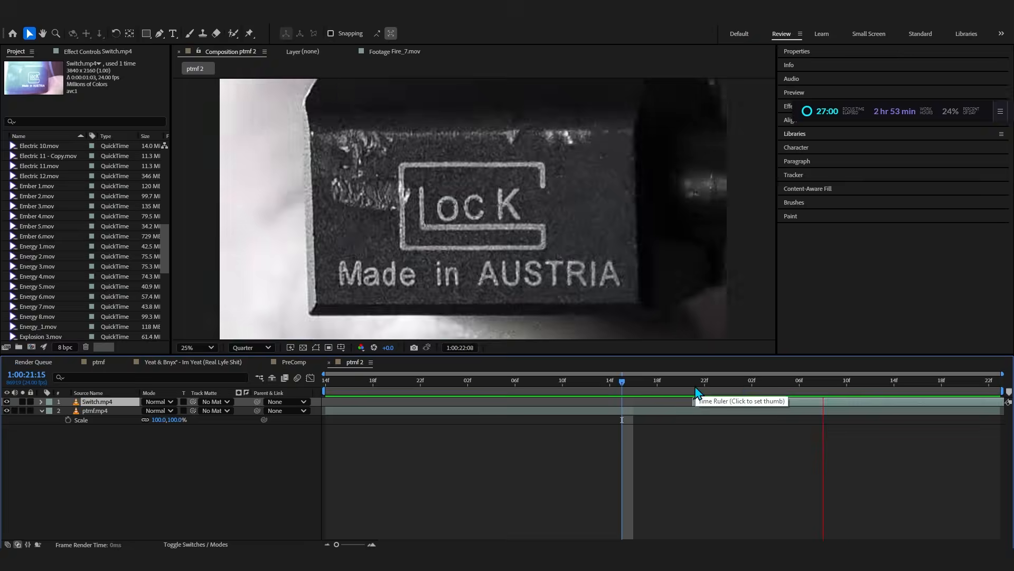
{"action": "key", "text": "Delete"}
- Switch to File Explorer, open the Particles folder, and preview Particle_1.mp4 in the video player
{"action": "key", "text": "alt+Tab"}
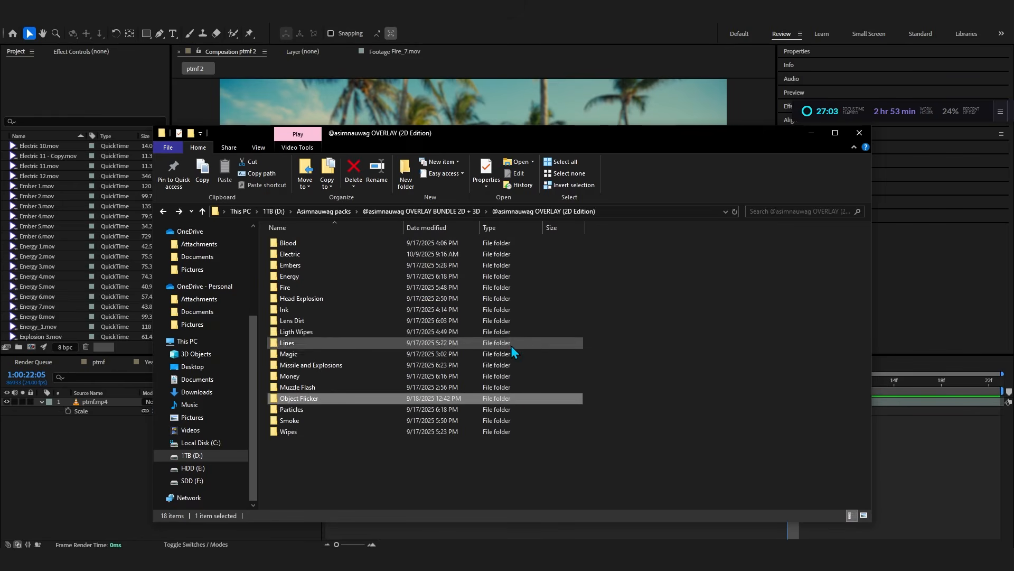
{"action": "double_click", "coordinate": [347, 411]}
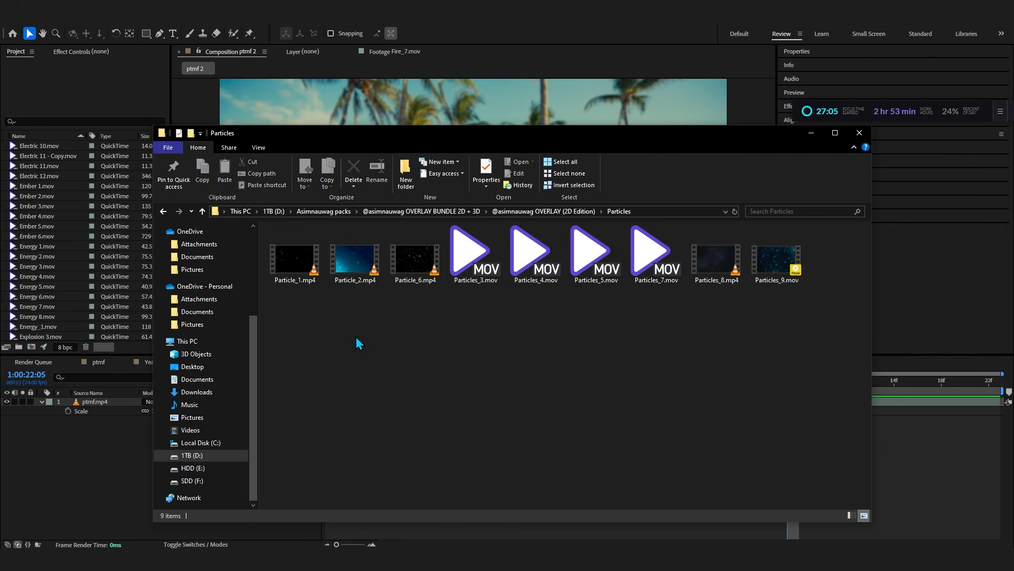
{"action": "left_click", "coordinate": [309, 274]}
{"action": "double_click", "coordinate": [319, 265]}
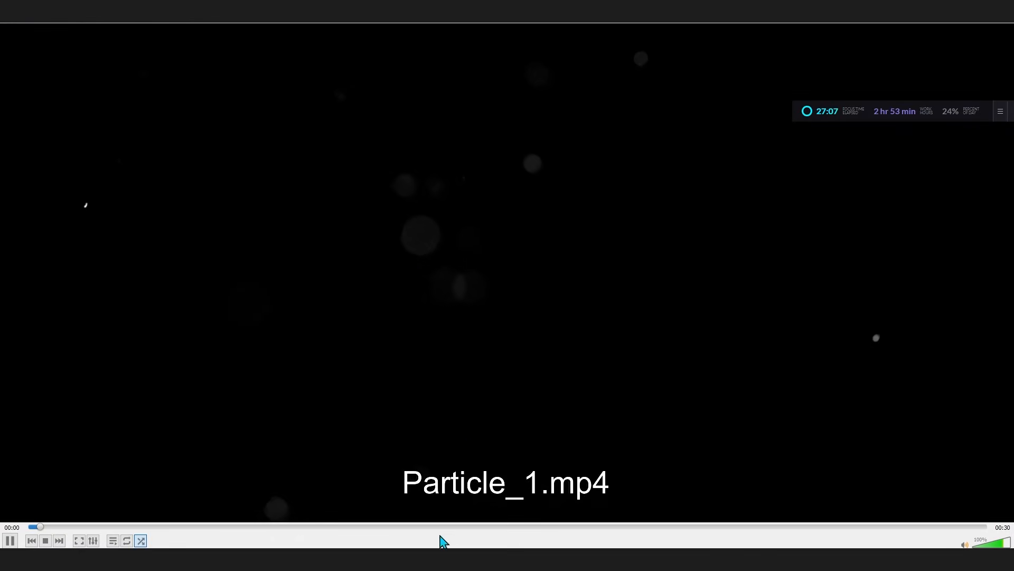
{"action": "key", "text": "alt+F4"}
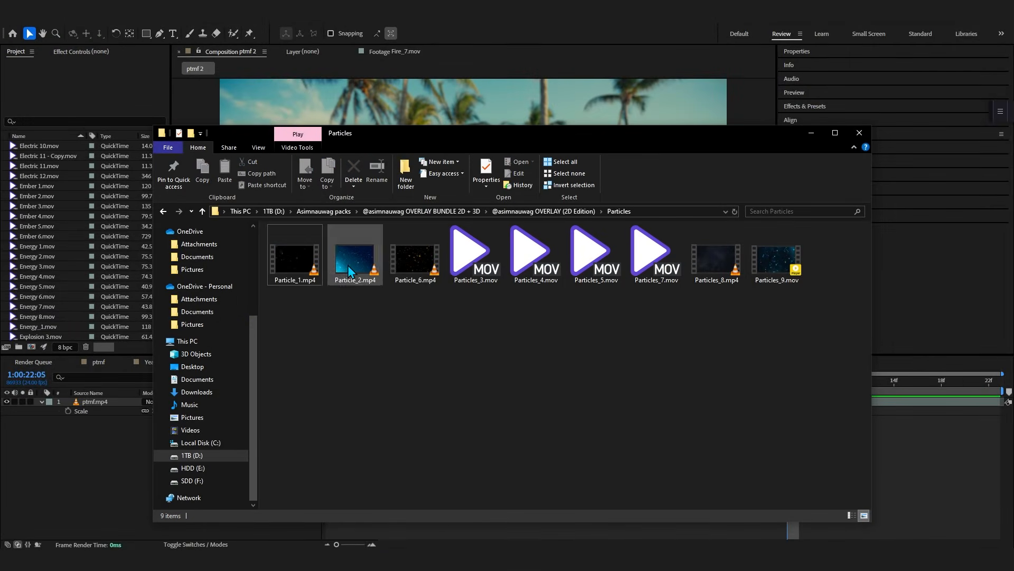
- Add Particle_2.mp4 from the Particles folder above ptmf.mp4, with Overlay blending and a scale of 174%
{"action": "left_click_drag", "start_coordinate": [348, 266], "coordinate": [40, 475]}
{"action": "left_click", "coordinate": [467, 382]}
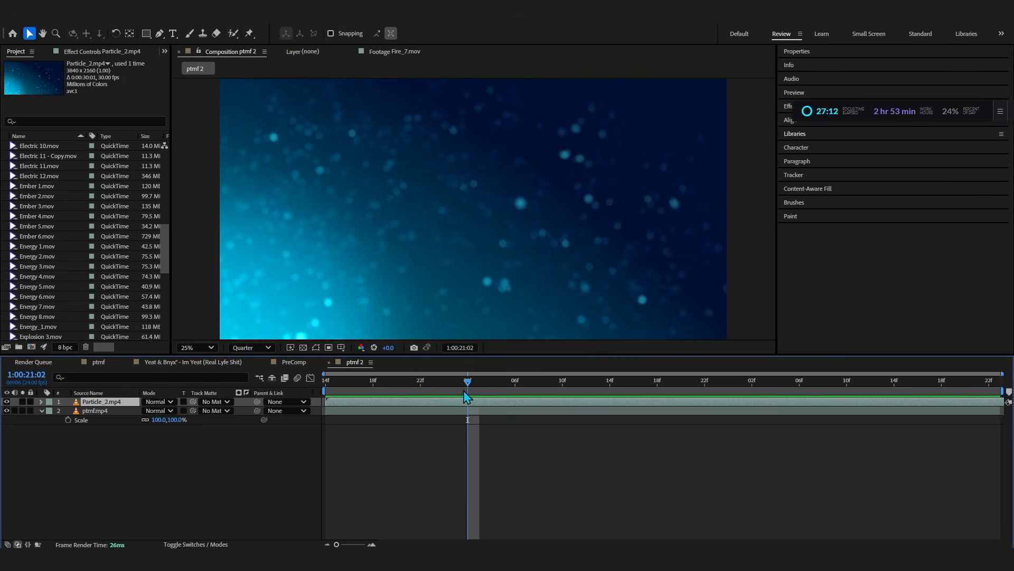
{"action": "left_click", "coordinate": [157, 402]}
{"action": "left_click", "coordinate": [198, 283]}
{"action": "key", "text": "s"}
{"action": "left_click_drag", "start_coordinate": [158, 412], "coordinate": [195, 403]}
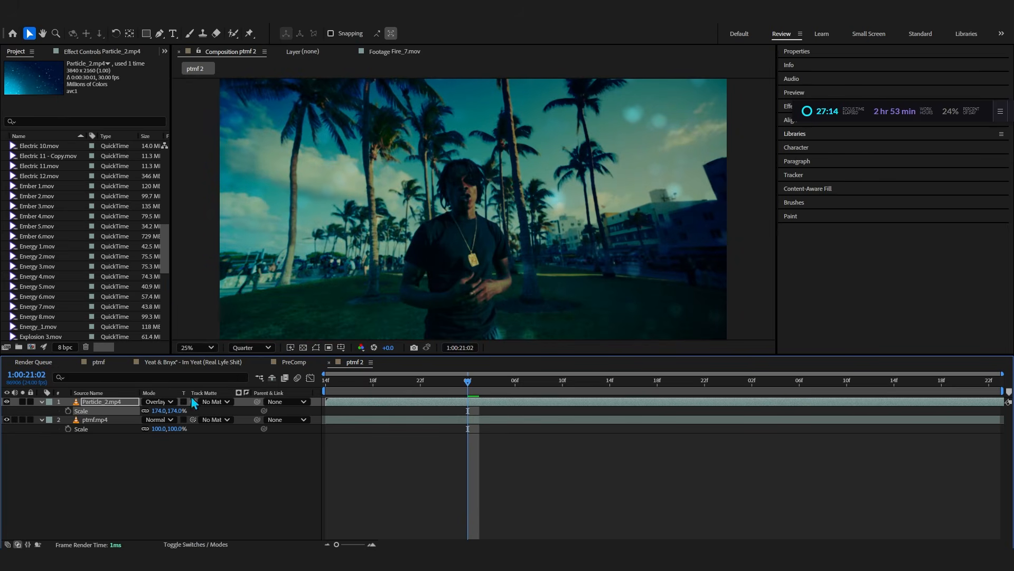
- Apply Color Balance (HLS) to the Particle_2.mp4 layer and set its hue to about 183°
{"action": "type", "text": "hl"}
{"action": "key", "text": "Return"}
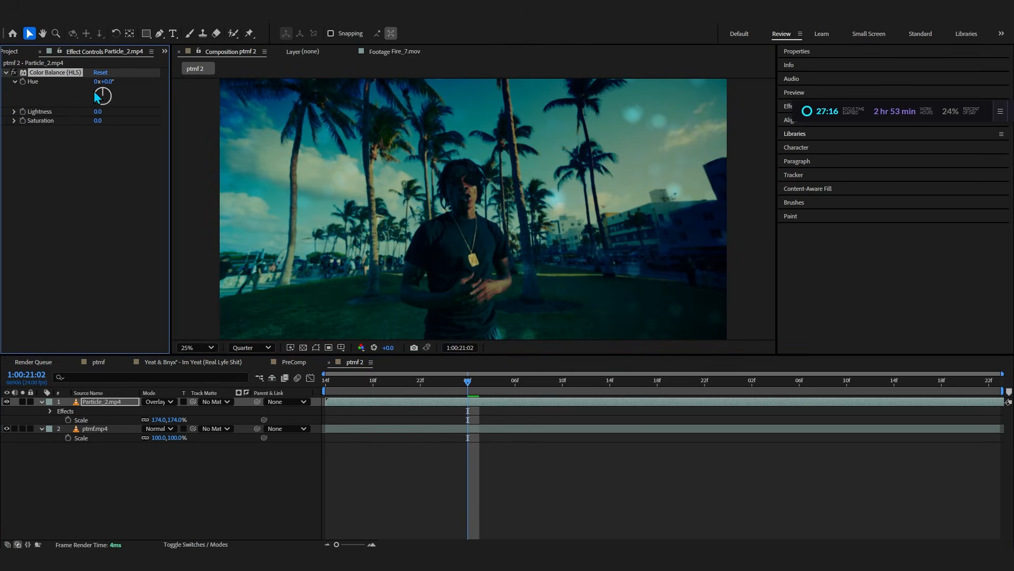
{"action": "left_click_drag", "start_coordinate": [106, 94], "coordinate": [99, 154]}
- Try Soft Light blending on Particle_2.mp4 during playback, and change the layer's blending mode to Screen
{"action": "left_click", "coordinate": [157, 402]}
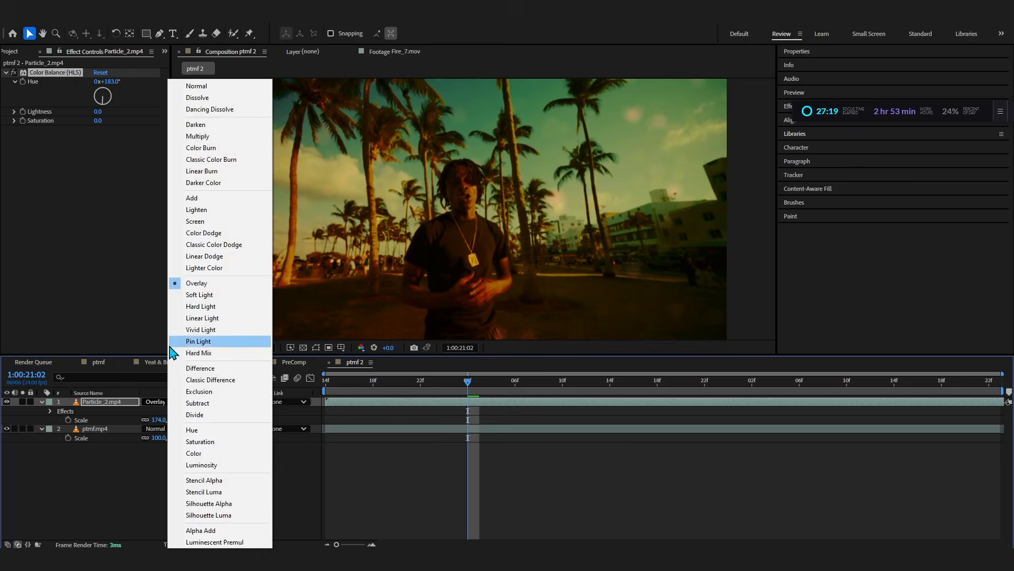
{"action": "left_click", "coordinate": [199, 294]}
{"action": "key", "text": "space"}
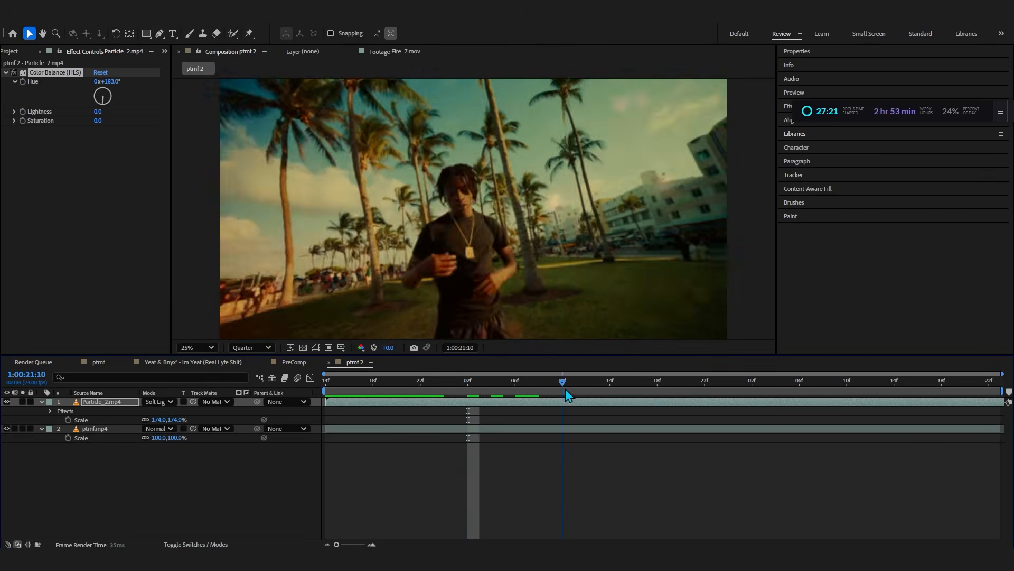
{"action": "left_click", "coordinate": [155, 402]}
{"action": "left_click", "coordinate": [253, 216]}
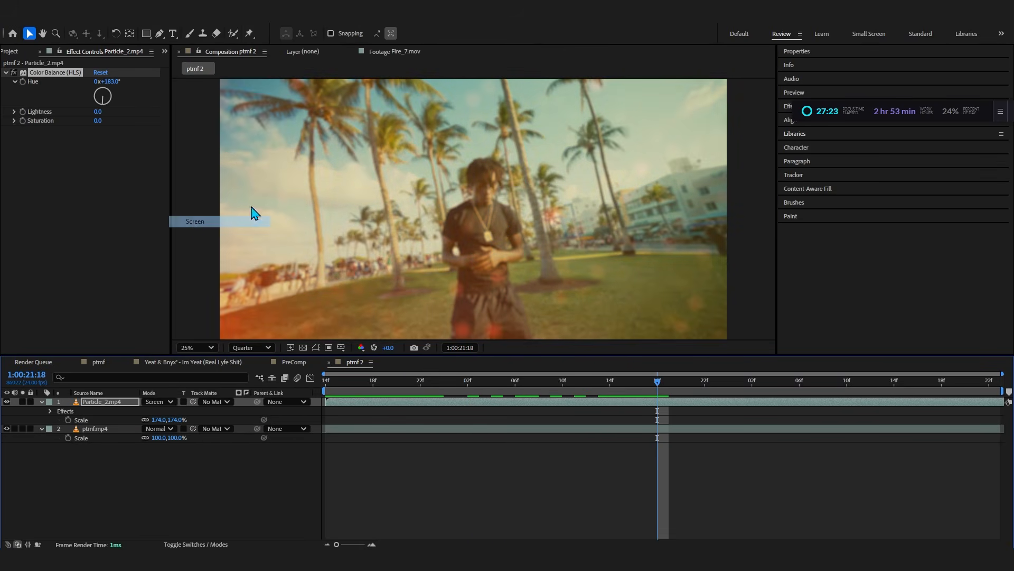
- Darken the midtones of Particle_2.mp4 with a Curves effect, play the composition, and delete the layer
{"action": "key", "text": "ctrl+space"}
{"action": "type", "text": "cu"}
{"action": "key", "text": "Return"}
{"action": "left_click_drag", "start_coordinate": [85, 241], "coordinate": [79, 262]}
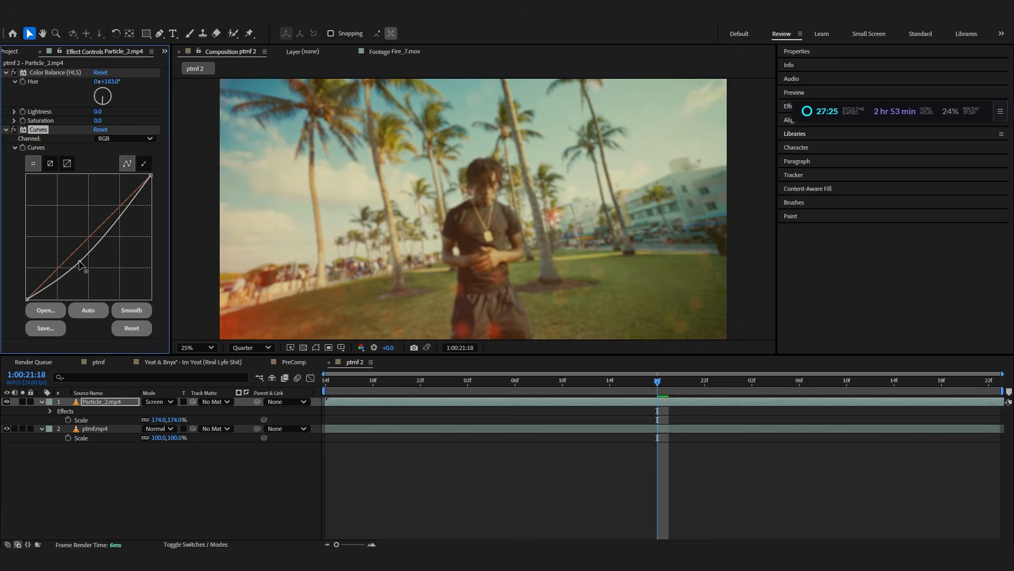
{"action": "key", "text": "space"}
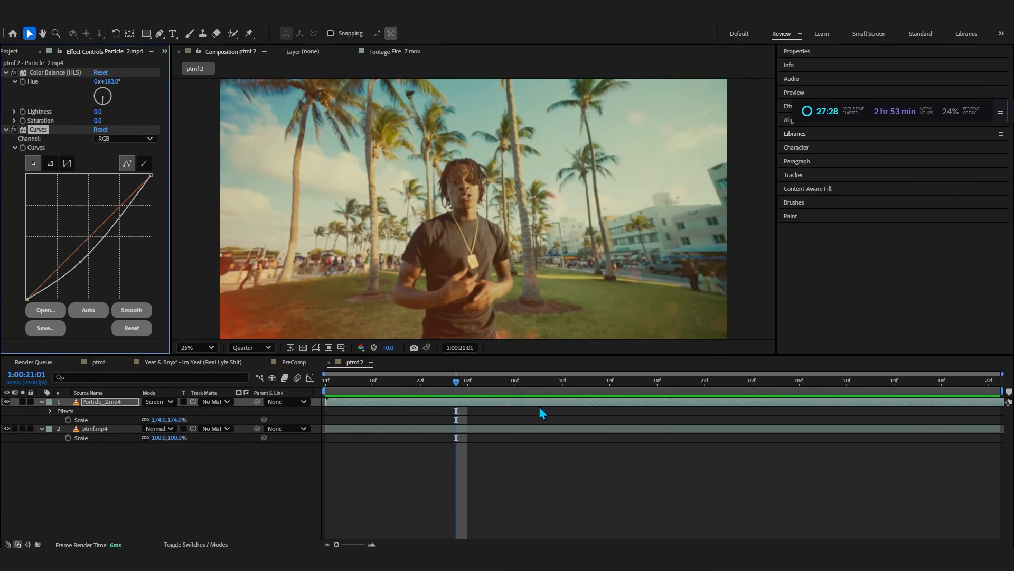
{"action": "key", "text": "Delete"}
- Add Particles_8.mp4 from the Particles folder above ptmf.mp4 and scale it to 203%
{"action": "key", "text": "alt+Tab"}
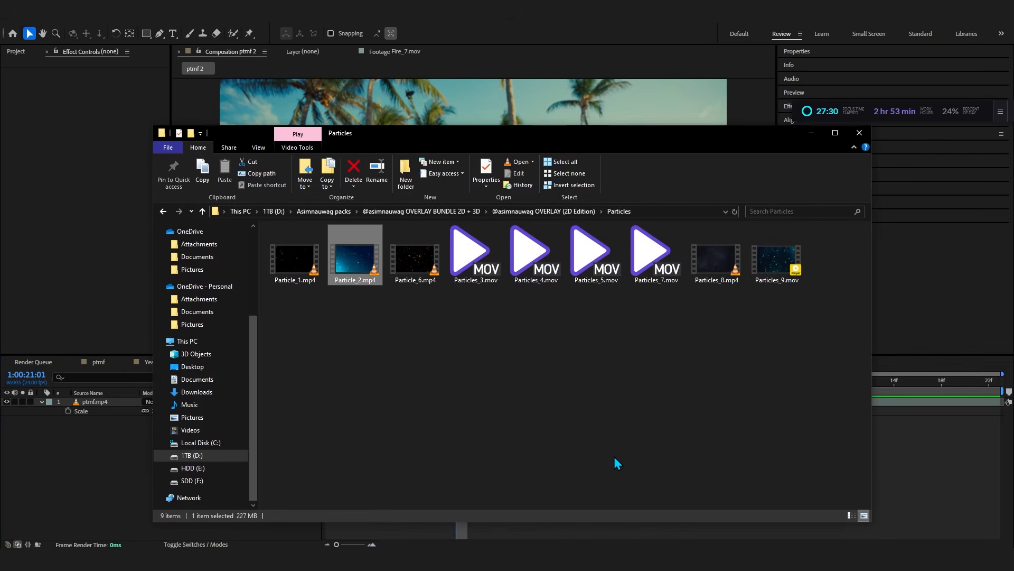
{"action": "left_click", "coordinate": [736, 263]}
{"action": "left_click_drag", "start_coordinate": [89, 449], "coordinate": [346, 445]}
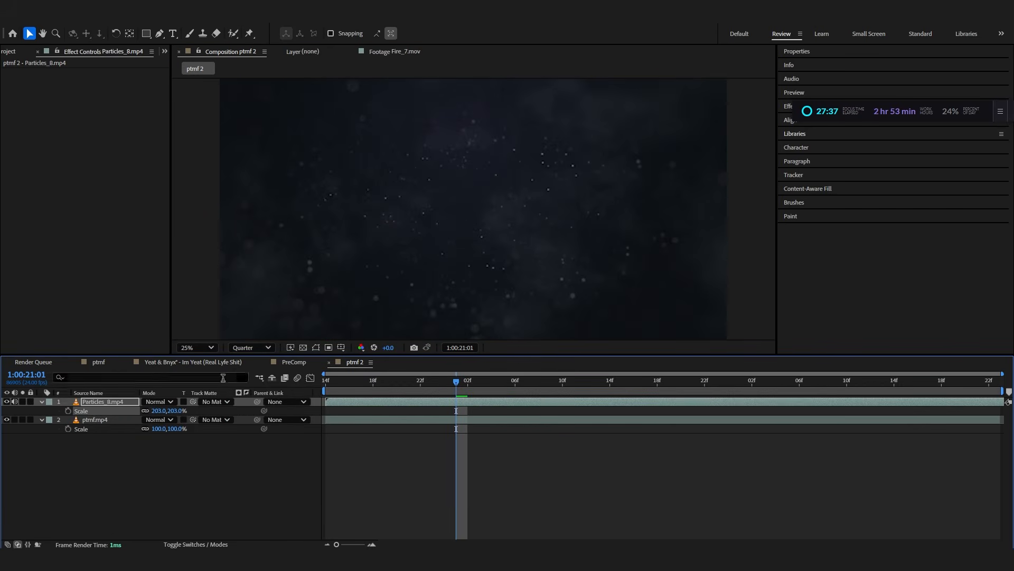
- Try Linear Dodge blending on Particles_8.mp4, undo it, and delete the layer
{"action": "left_click", "coordinate": [167, 403]}
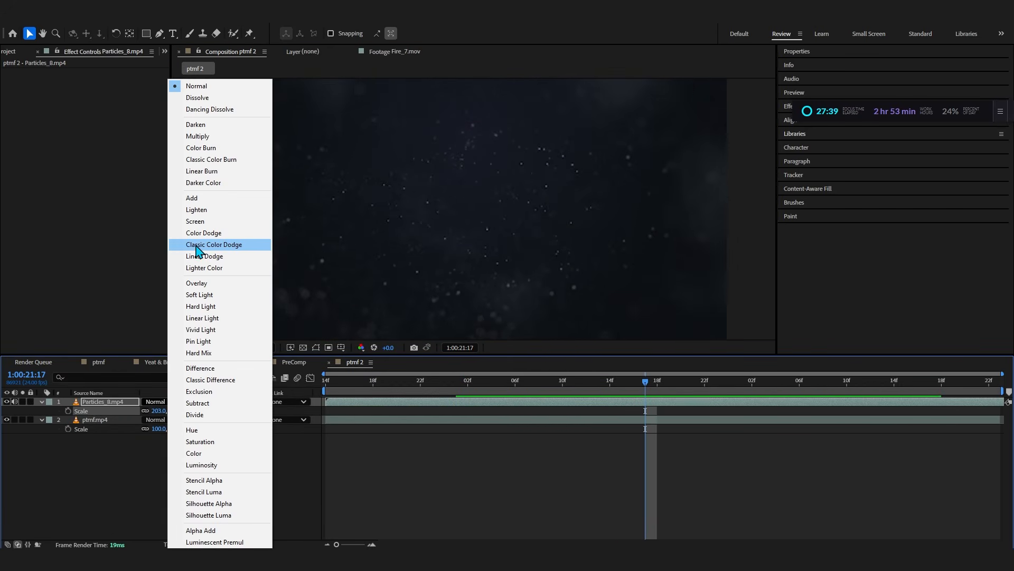
{"action": "left_click", "coordinate": [248, 257]}
{"action": "key", "text": "ctrl+z"}
{"action": "left_click", "coordinate": [477, 388]}
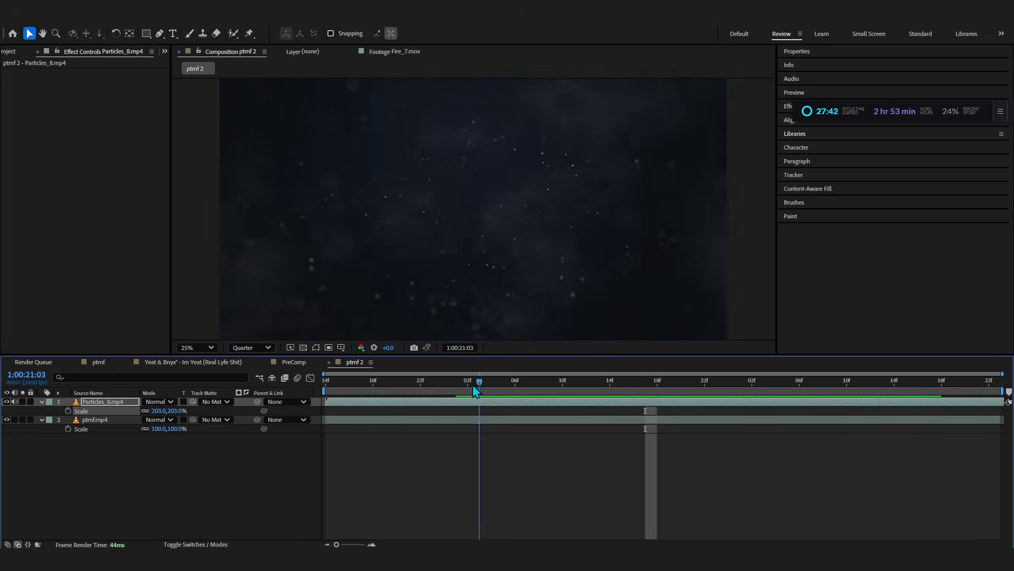
{"action": "key", "text": "Delete"}
- Add Smoke 6.mp4 from the Smoke folder above ptmf.mp4, scrub through it, and delete the layer
{"action": "key", "text": "alt+Tab"}
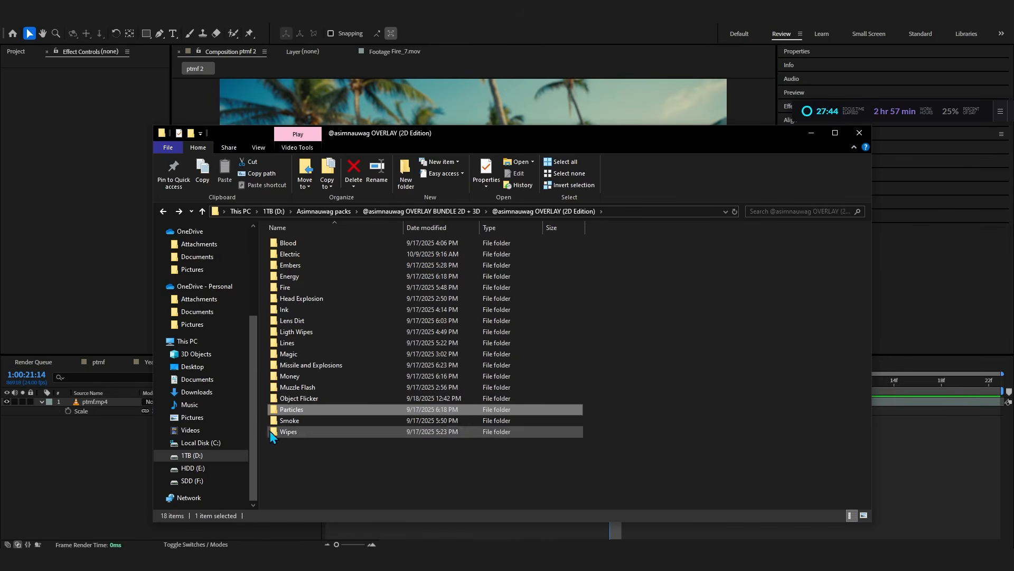
{"action": "double_click", "coordinate": [279, 421]}
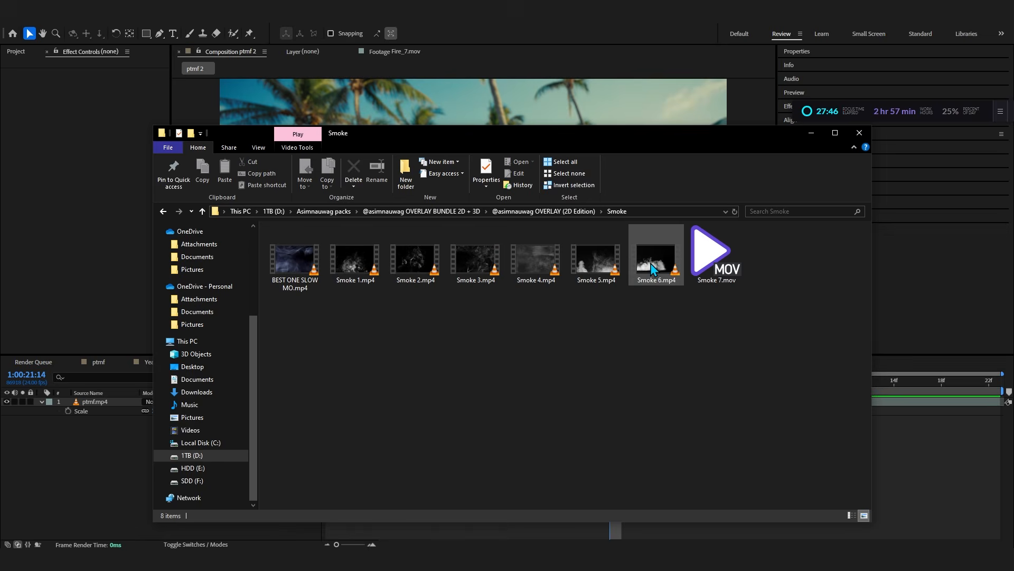
{"action": "left_click_drag", "start_coordinate": [11, 464], "coordinate": [21, 460]}
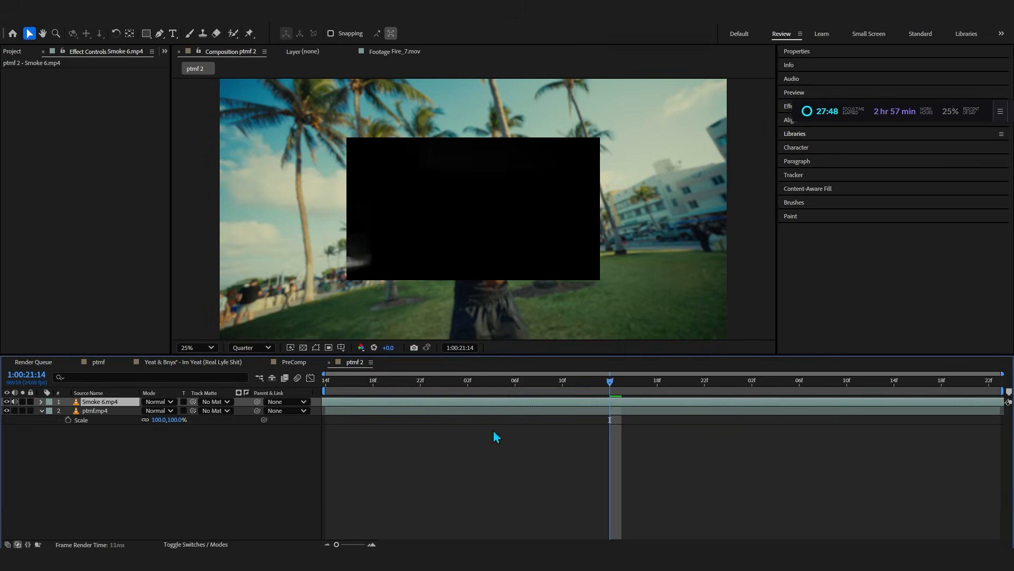
{"action": "mouse_move", "coordinate": [640, 382]}
{"action": "left_mouse_down"}
{"action": "mouse_move", "coordinate": [392, 419]}
{"action": "mouse_move", "coordinate": [626, 397]}
{"action": "left_mouse_up"}
{"action": "key", "text": "Delete"}
- Import Smoke 6.mp4 into the project and trim the footage from 0:00:39:00 to 0:00:40:14
{"action": "key", "text": "alt+Tab"}
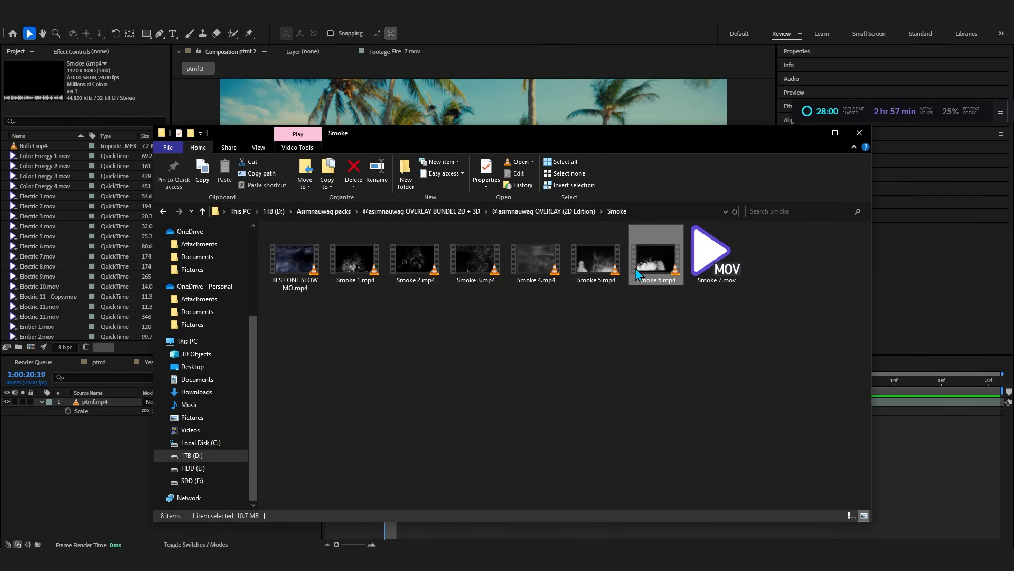
{"action": "left_click_drag", "start_coordinate": [636, 268], "coordinate": [36, 224]}
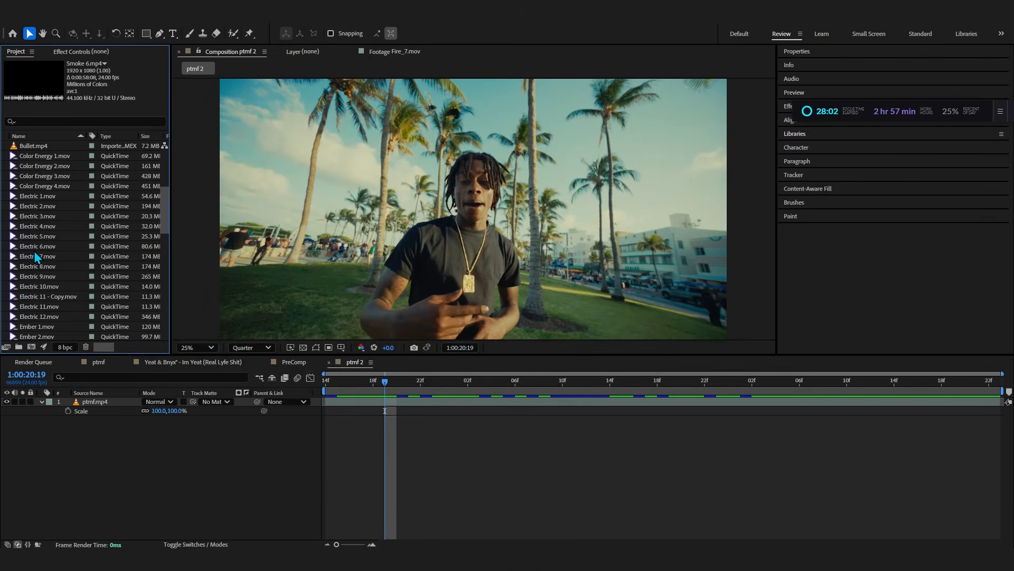
{"action": "double_click", "coordinate": [48, 296]}
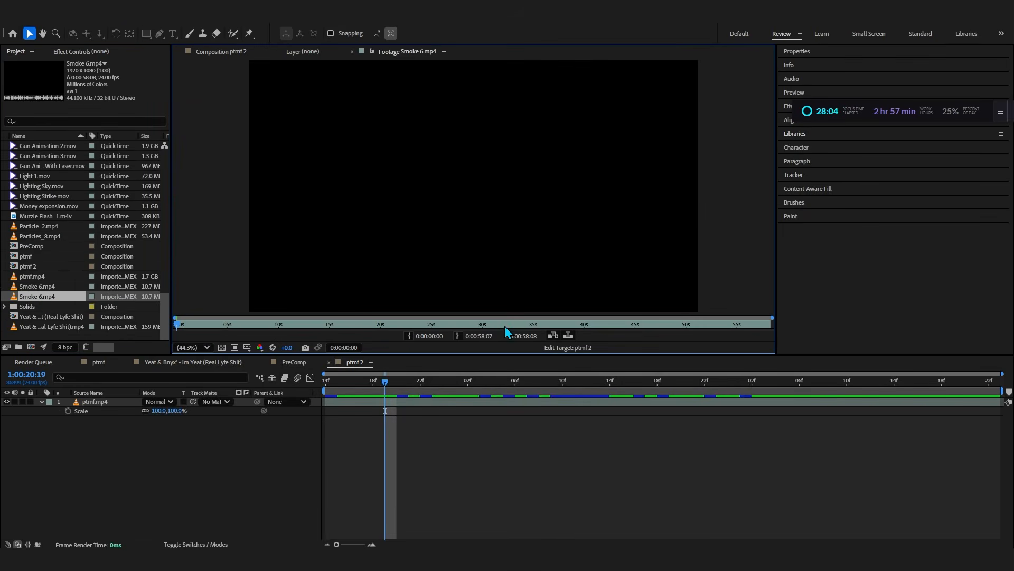
{"action": "left_click_drag", "start_coordinate": [506, 324], "coordinate": [576, 339]}
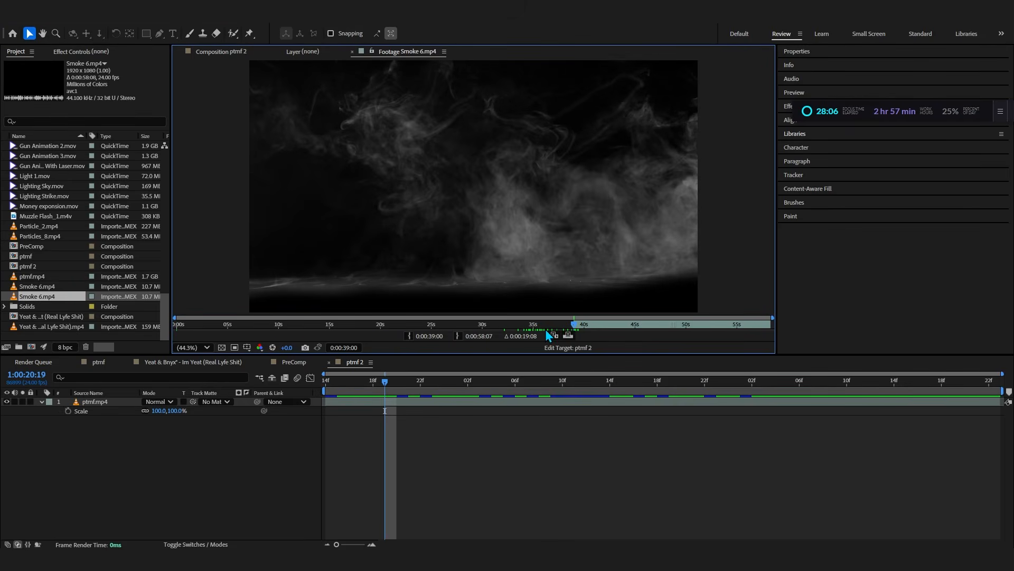
{"action": "left_click", "coordinate": [591, 325]}
{"action": "left_click", "coordinate": [457, 336]}
- Add the trimmed Smoke 6.mp4 above ptmf.mp4 at 273% scale with Linear Dodge blending, and delete the layer
{"action": "left_click_drag", "start_coordinate": [37, 297], "coordinate": [90, 404]}
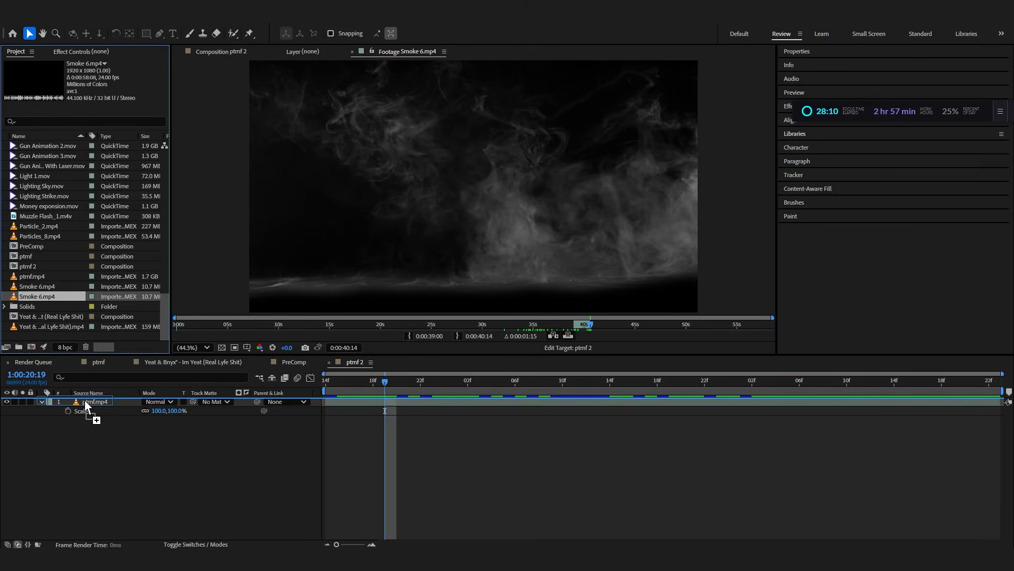
{"action": "left_click_drag", "start_coordinate": [158, 411], "coordinate": [208, 403]}
{"action": "left_click", "coordinate": [168, 402]}
{"action": "left_click", "coordinate": [204, 256]}
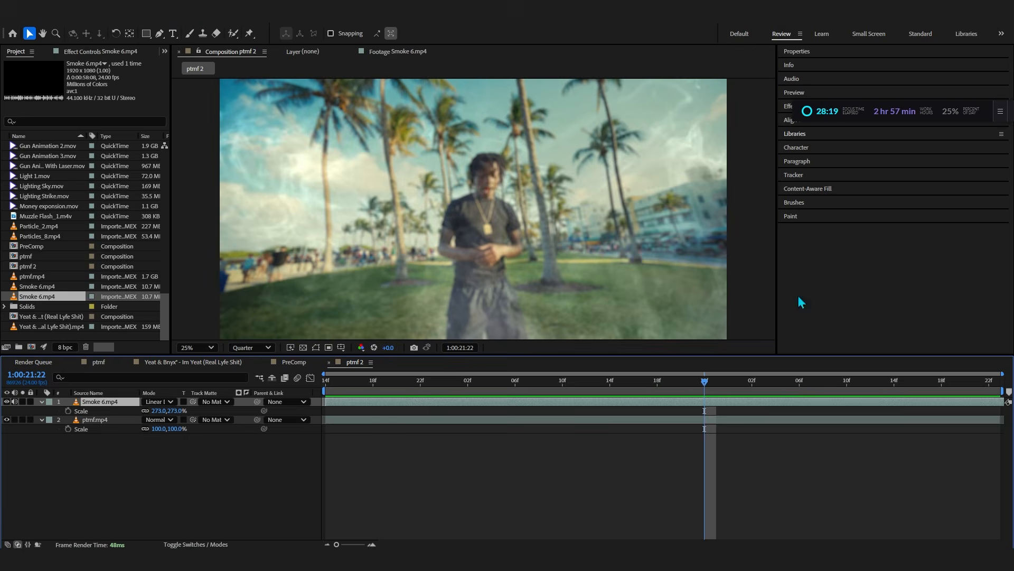
{"action": "key", "text": "Delete"}
- Add Wipe 1.mov from the Wipes folder above ptmf.mp4, play it from the composition start, and undo adding it
{"action": "key", "text": "alt+Tab"}
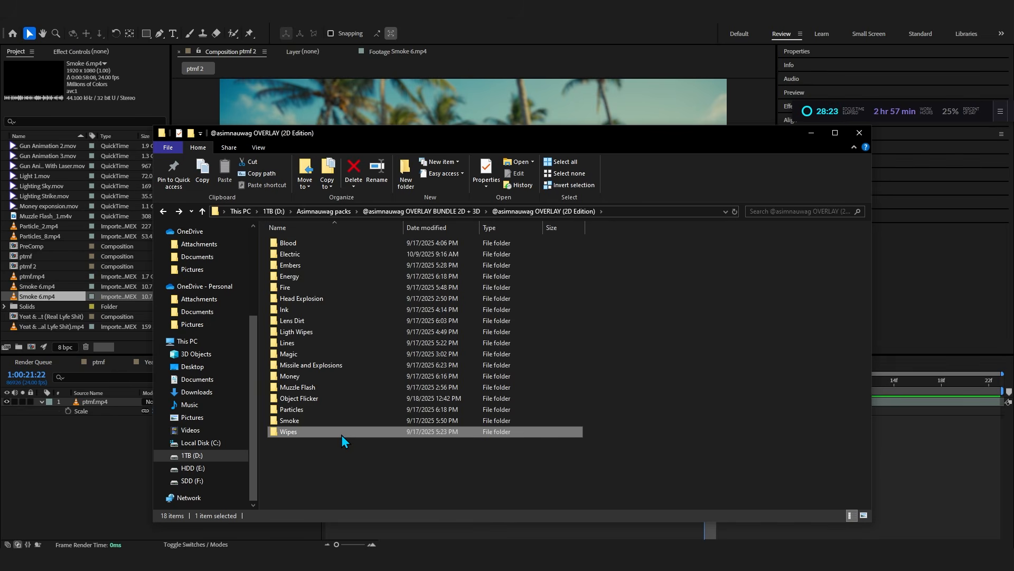
{"action": "double_click", "coordinate": [341, 435]}
{"action": "left_click_drag", "start_coordinate": [294, 256], "coordinate": [156, 443]}
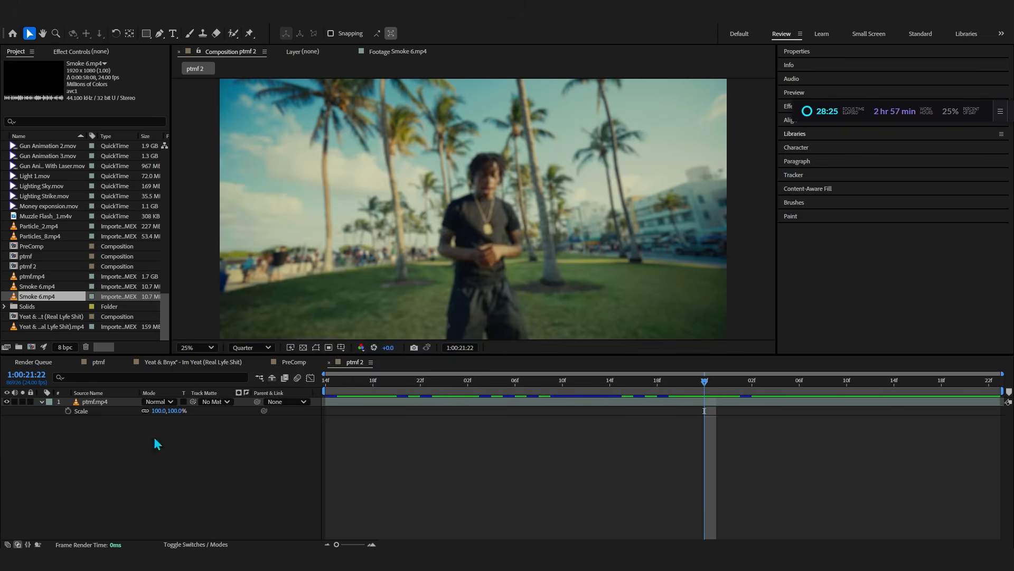
{"action": "left_click_drag", "start_coordinate": [350, 384], "coordinate": [241, 403]}
{"action": "key", "text": "space"}
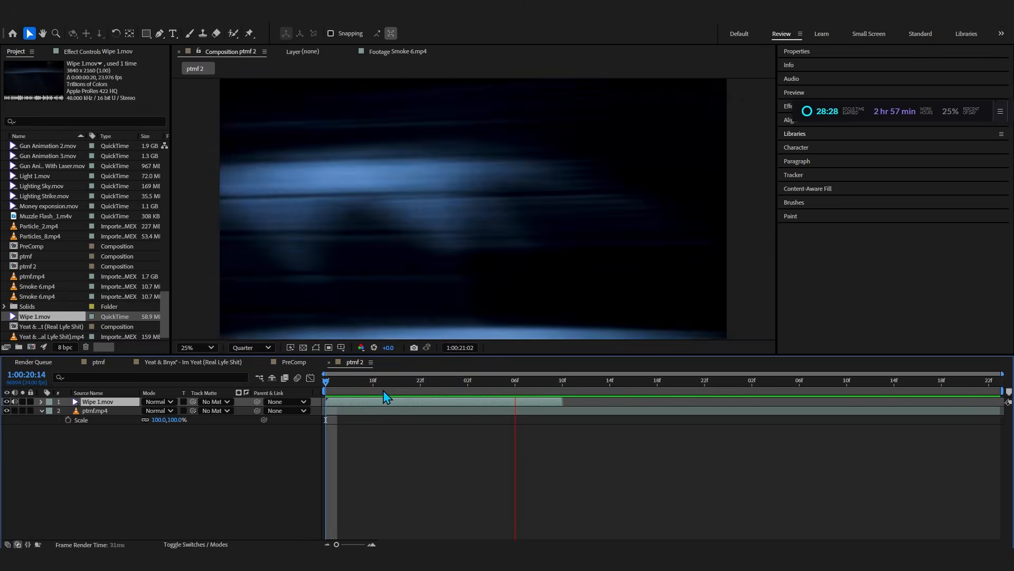
{"action": "key", "text": "ctrl+z"}
- Add Wipe 5.mov from the Wipes folder above ptmf.mp4, play the composition, and undo adding it
{"action": "key", "text": "alt+Tab"}
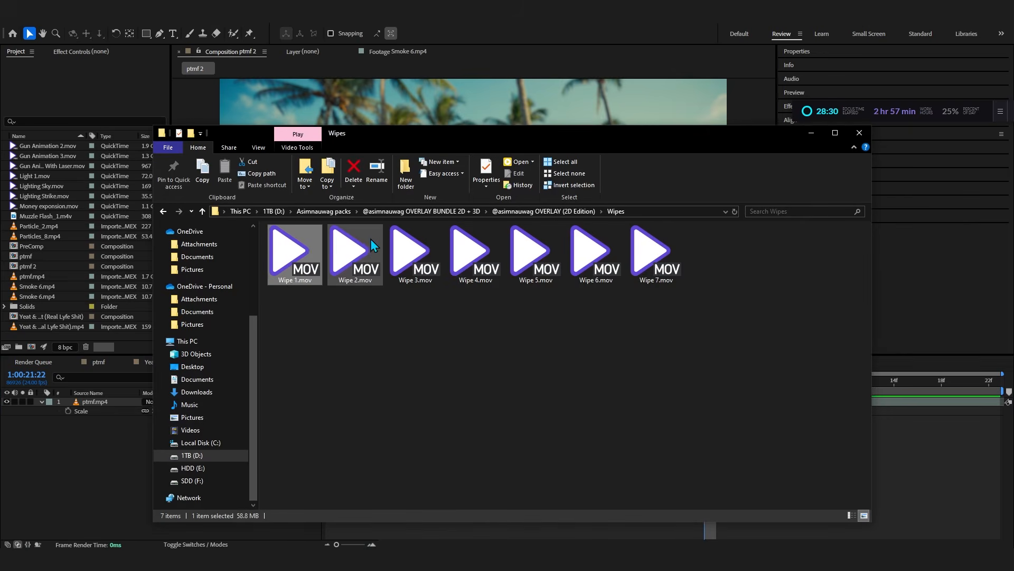
{"action": "left_click_drag", "start_coordinate": [49, 454], "coordinate": [49, 453]}
{"action": "left_click_drag", "start_coordinate": [388, 403], "coordinate": [508, 475]}
{"action": "key", "text": "space"}
{"action": "left_click", "coordinate": [59, 17]}
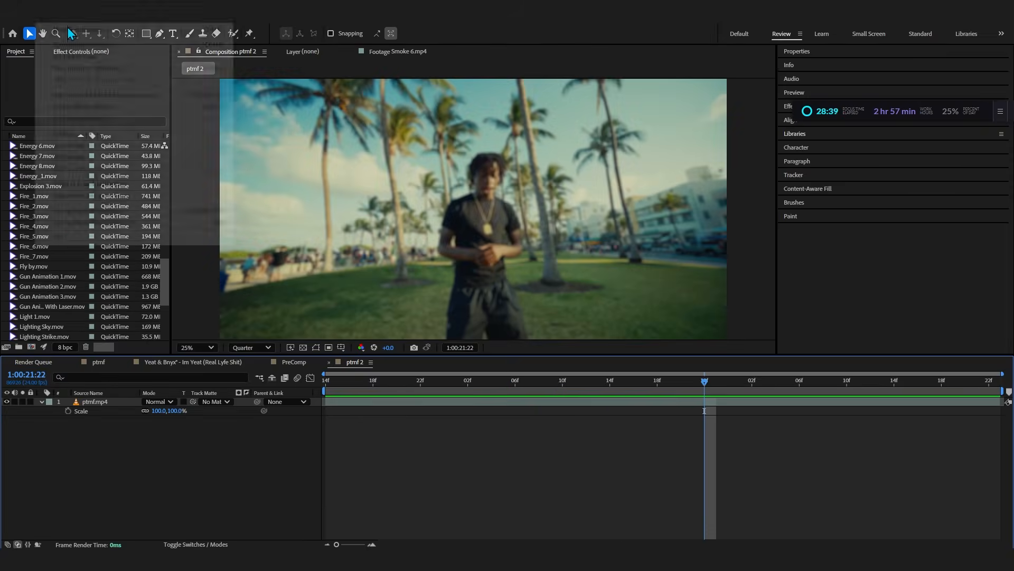
{"action": "left_click", "coordinate": [69, 45]}
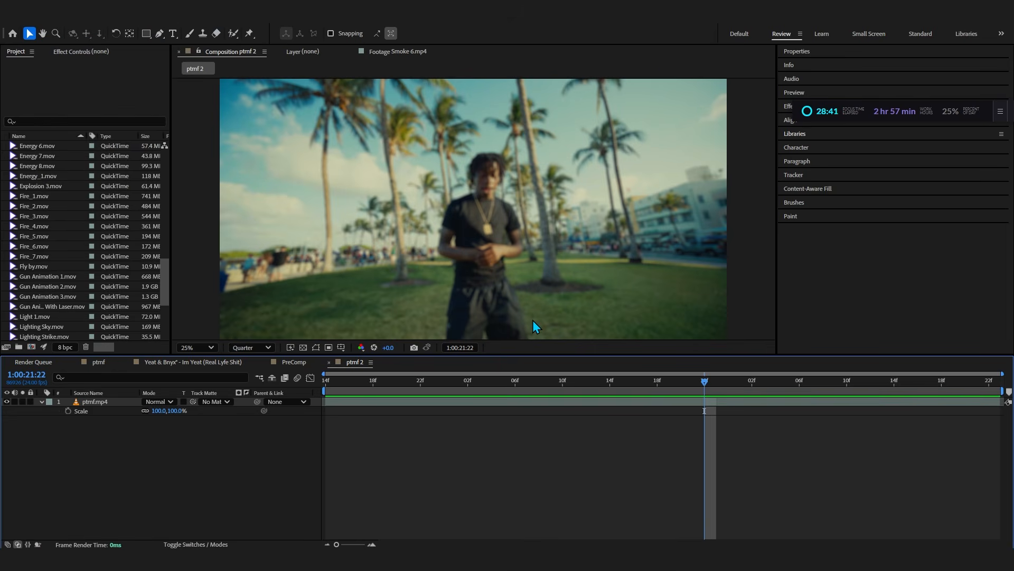
- Lengthen the ptmf 2 composition to about 5 seconds
{"action": "left_click", "coordinate": [701, 384]}
{"action": "type", "text": "5"}
{"action": "key", "text": "Return"}
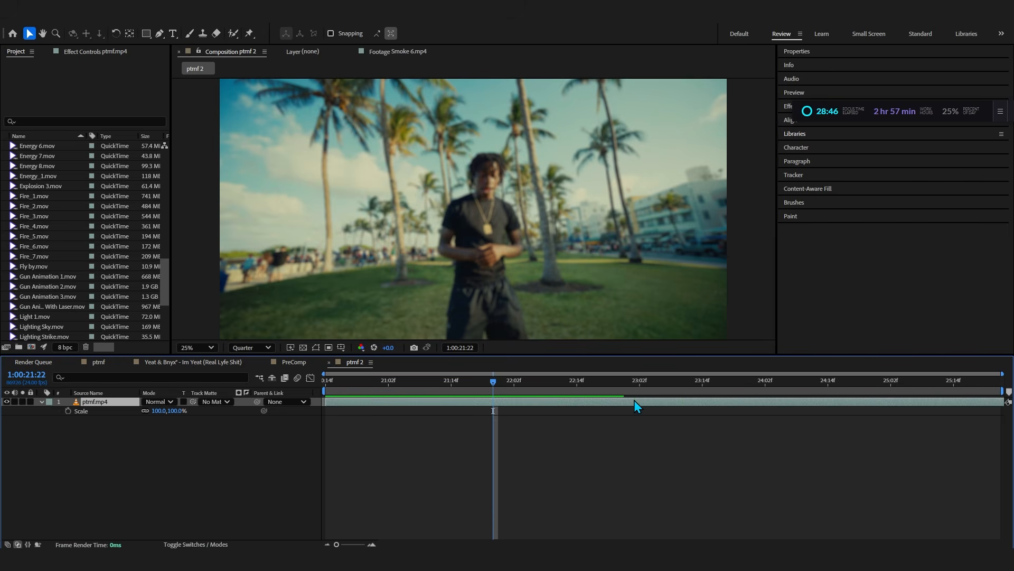
- End the work area at about 1:00:24:19 and place the playhead at 1:00:23:03
{"action": "mouse_move", "coordinate": [634, 395]}
{"action": "left_mouse_down"}
{"action": "mouse_move", "coordinate": [886, 396]}
{"action": "mouse_move", "coordinate": [802, 383]}
{"action": "mouse_move", "coordinate": [633, 395]}
{"action": "mouse_move", "coordinate": [645, 397]}
{"action": "left_mouse_up"}
{"action": "key", "text": "n"}
{"action": "key", "text": "n"}
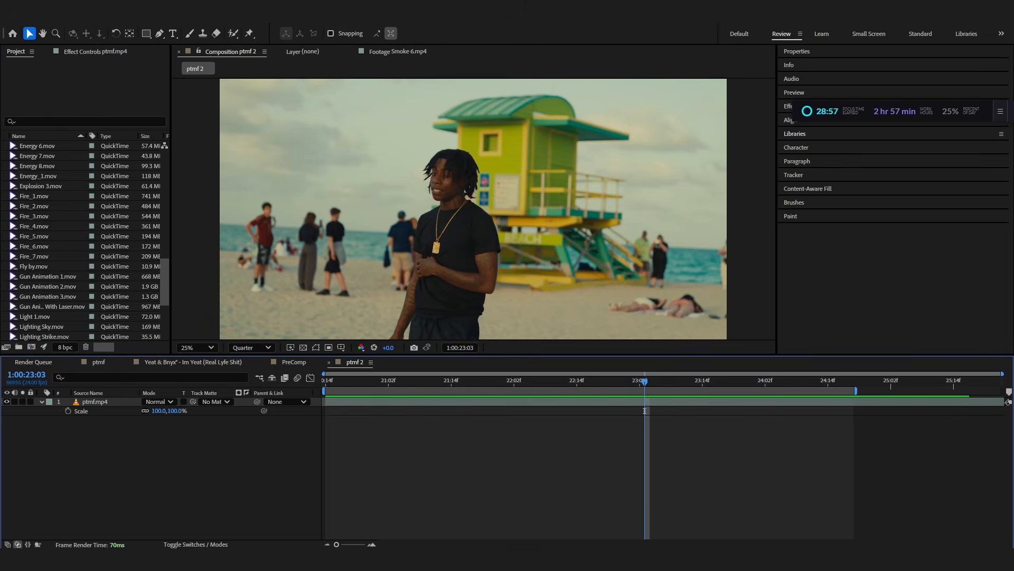
- Add Wipe 5.mov from the Wipes folder above ptmf.mp4, move it over the cut, and play from 1:00:22:17
{"action": "key", "text": "alt+Tab"}
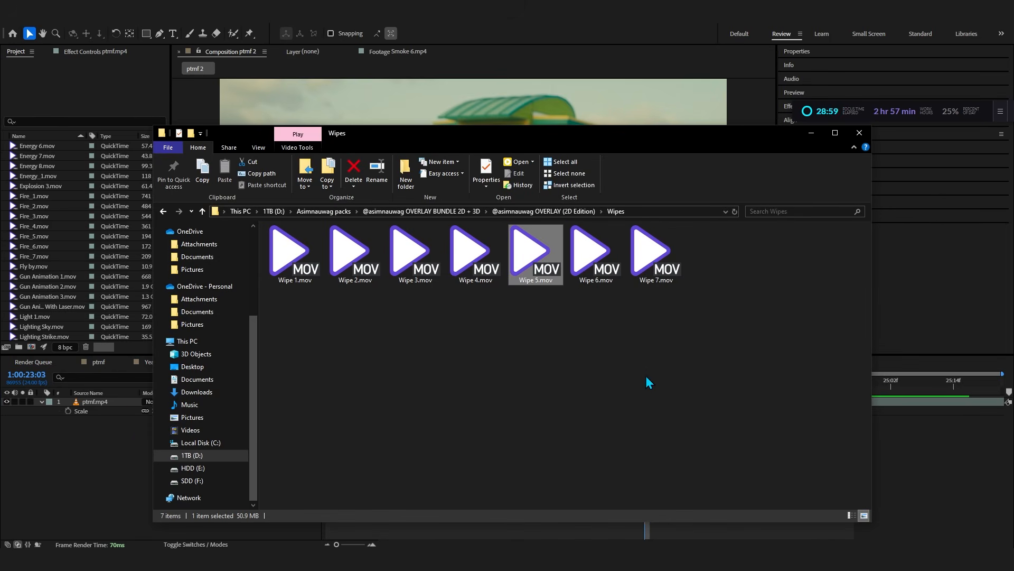
{"action": "left_click_drag", "start_coordinate": [86, 438], "coordinate": [87, 436]}
{"action": "left_click", "coordinate": [157, 401]}
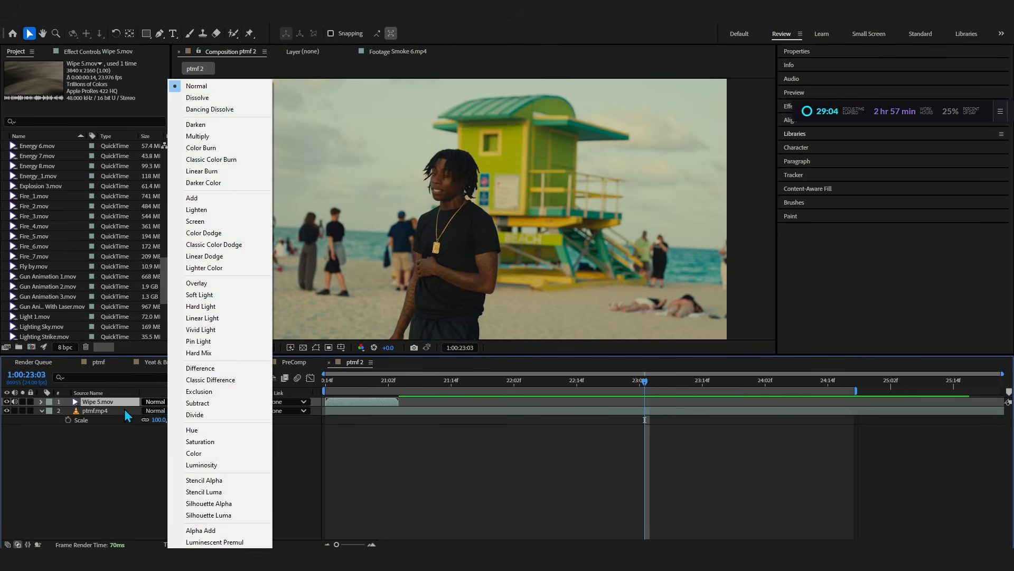
{"action": "left_click_drag", "start_coordinate": [385, 401], "coordinate": [677, 412]}
{"action": "left_click", "coordinate": [593, 380]}
{"action": "key", "text": "space"}
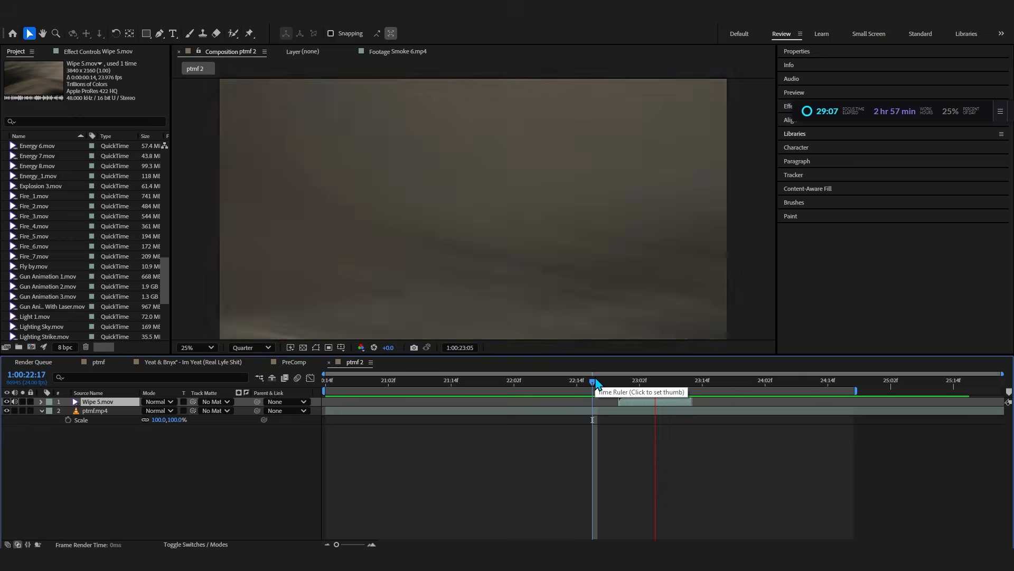
- Shorten the Wipe 5.mov layer to start at about 1:00:23:03 and play the transition again from before the cut
{"action": "left_click_drag", "start_coordinate": [611, 401], "coordinate": [675, 395]}
{"action": "left_click", "coordinate": [619, 382]}
{"action": "key", "text": "space"}
{"action": "key", "text": "space"}
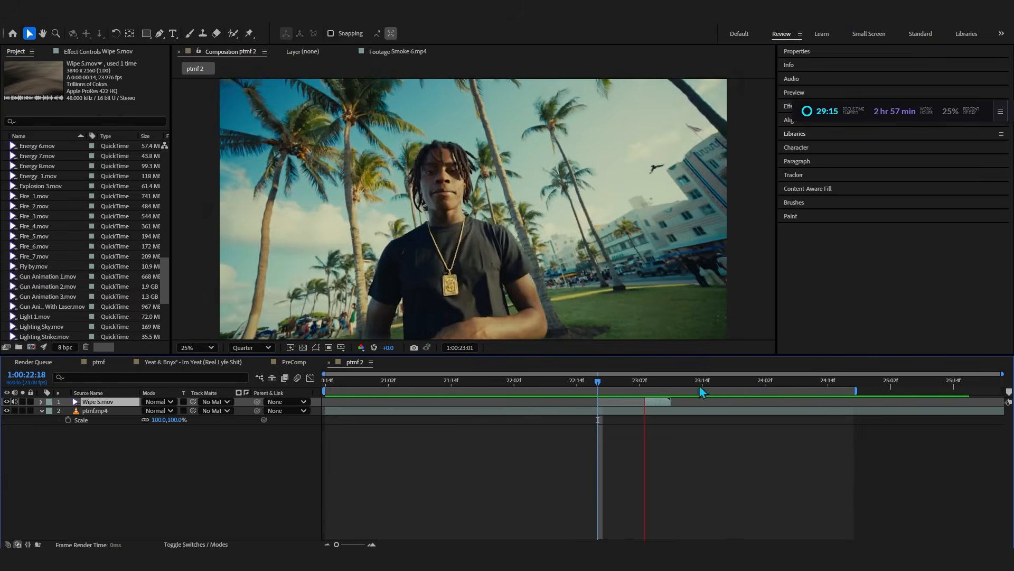
{"action": "key", "text": "space"}
- Replace Wipe 5.mov with Wipe 6.mov from the Wipes folder above ptmf.mp4 and set its blending mode to Linear Dodge
{"action": "key", "text": "alt+Tab"}
{"action": "left_click_drag", "start_coordinate": [596, 259], "coordinate": [43, 521]}
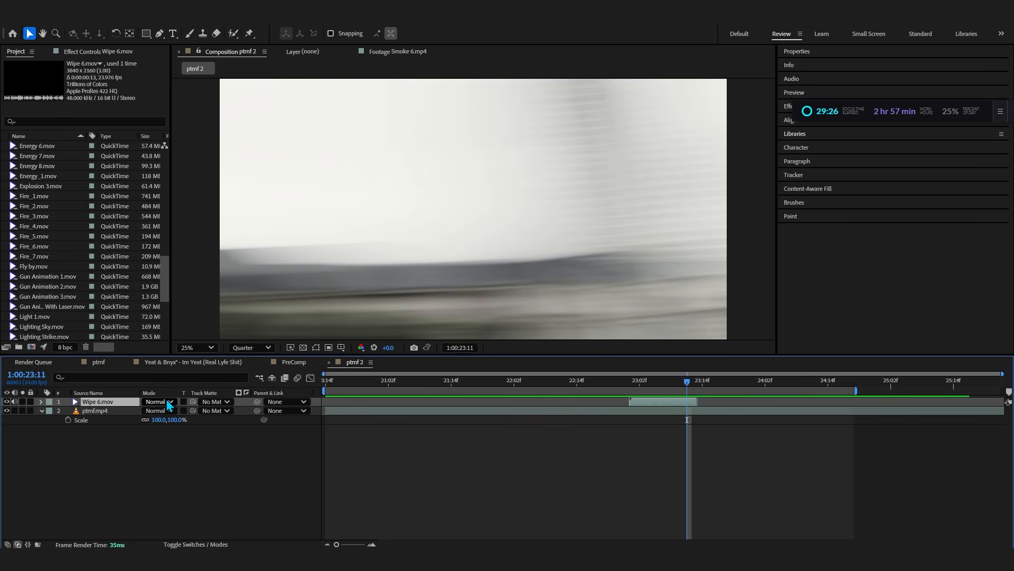
{"action": "left_click", "coordinate": [168, 401]}
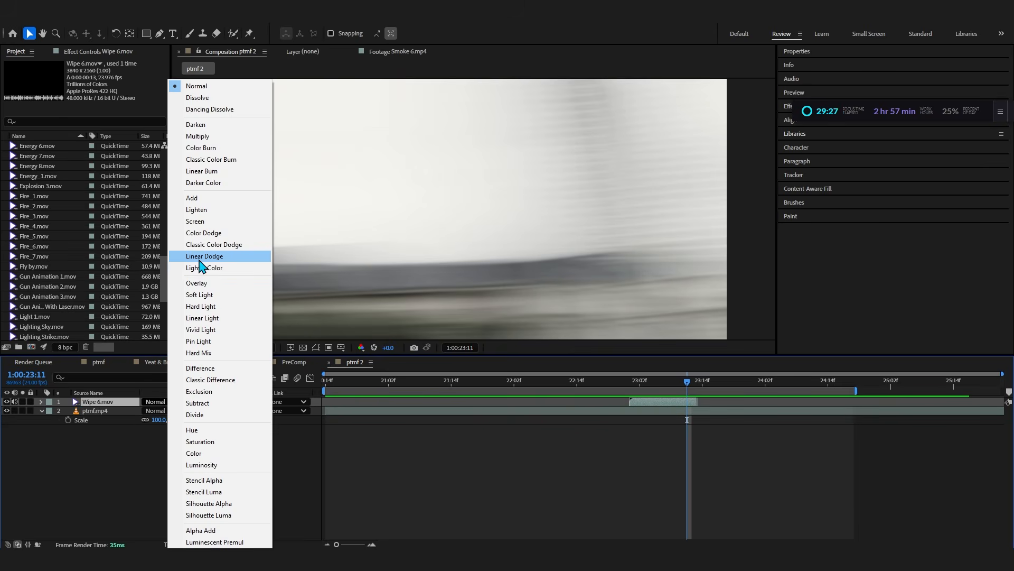
{"action": "left_click", "coordinate": [193, 256]}
- Adjust the Wipe 6.mov layer's timing around the cut and play the transition from just before it
{"action": "left_click", "coordinate": [632, 379]}
{"action": "mouse_move", "coordinate": [633, 385]}
{"action": "left_mouse_down"}
{"action": "mouse_move", "coordinate": [693, 382]}
{"action": "mouse_move", "coordinate": [670, 382]}
{"action": "mouse_move", "coordinate": [643, 401]}
{"action": "left_mouse_up"}
{"action": "left_click", "coordinate": [613, 385]}
{"action": "key", "text": "space"}
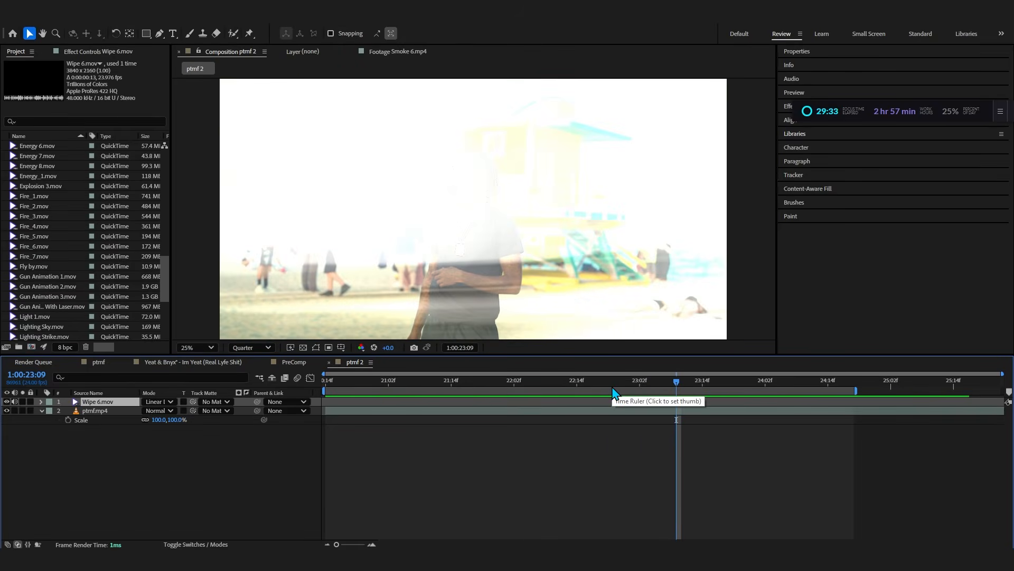
- Switch to File Explorer and go back from the Wipes folder to the OVERLAY BUNDLE 2D + 3D folder
{"action": "key", "text": "alt+Tab"}
{"action": "key", "text": "alt+Left"}
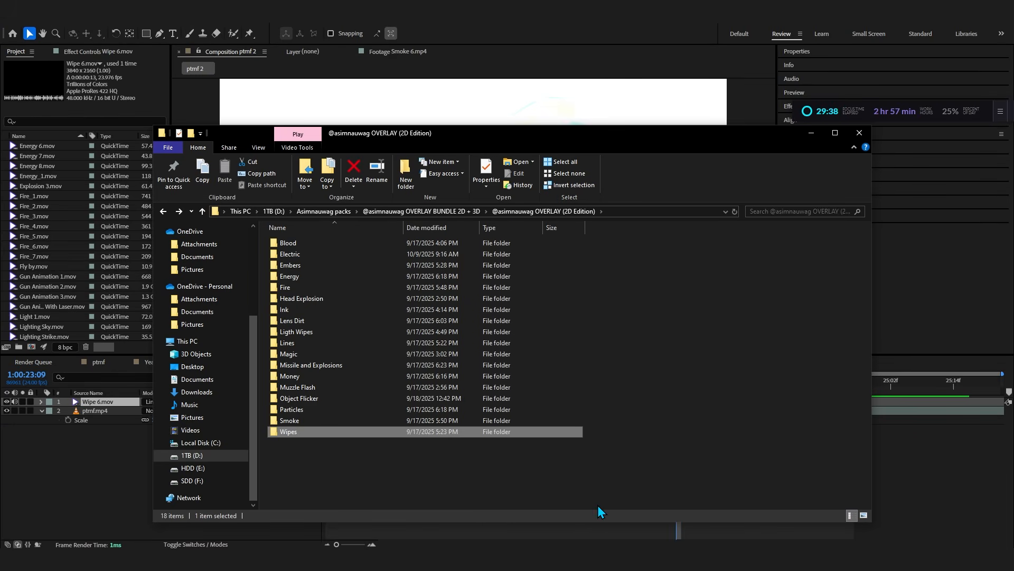
{"action": "left_click_drag", "start_coordinate": [598, 506], "coordinate": [495, 185]}
{"action": "left_click", "coordinate": [447, 211]}
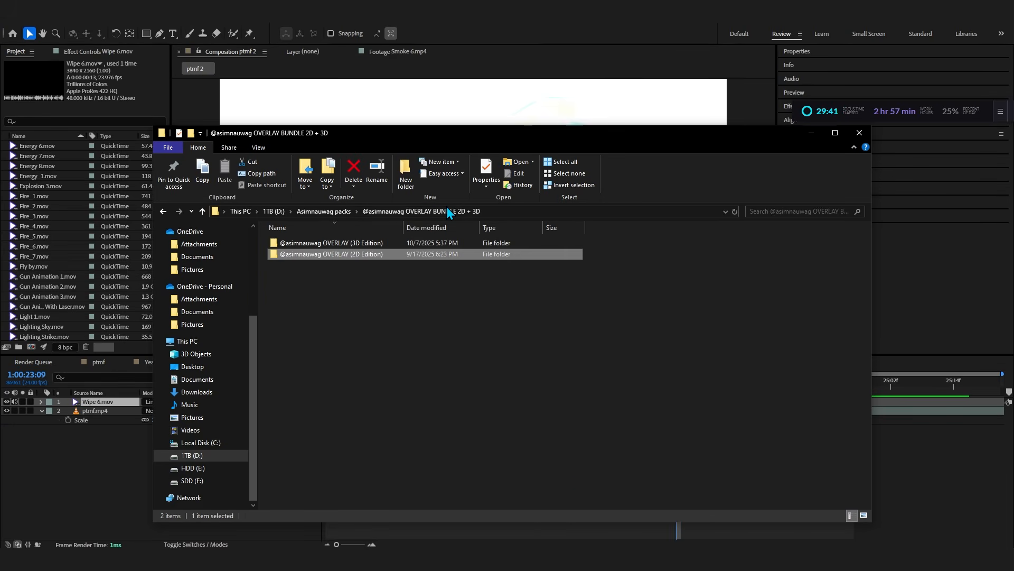